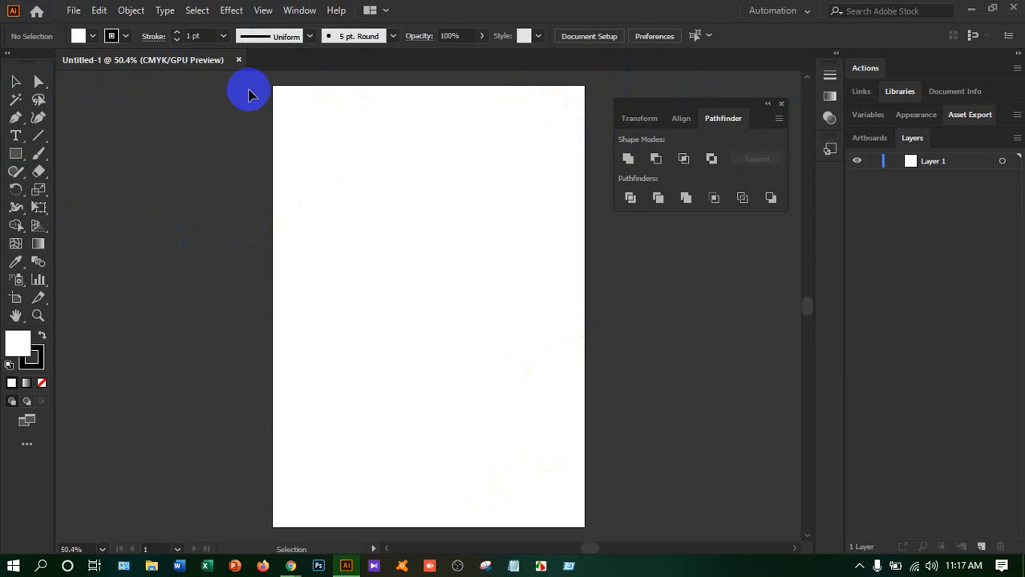
Close the floating Pathfinder panel
{"action": "left_click", "coordinate": [442, 281]}
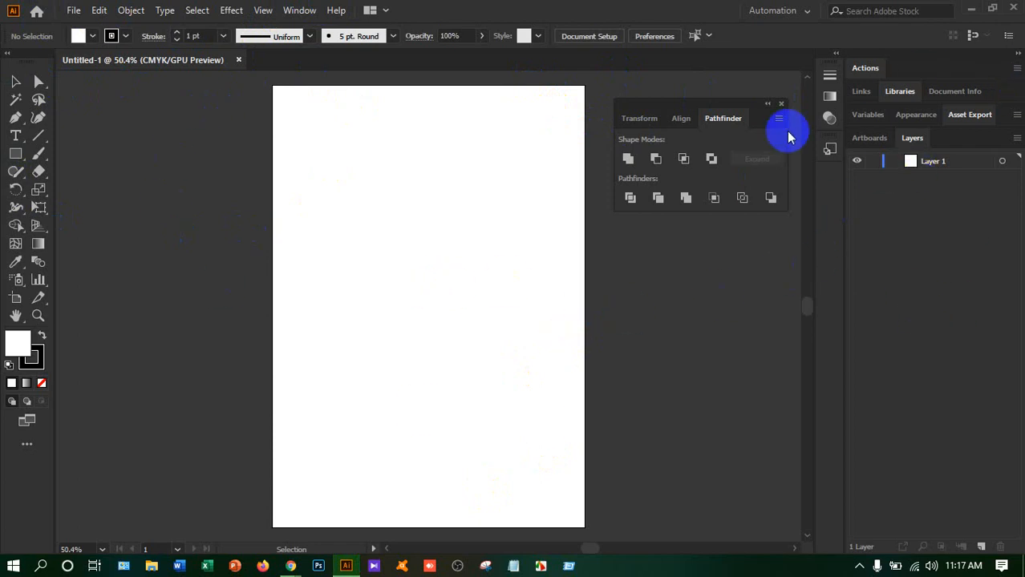
{"action": "left_click", "coordinate": [782, 105]}
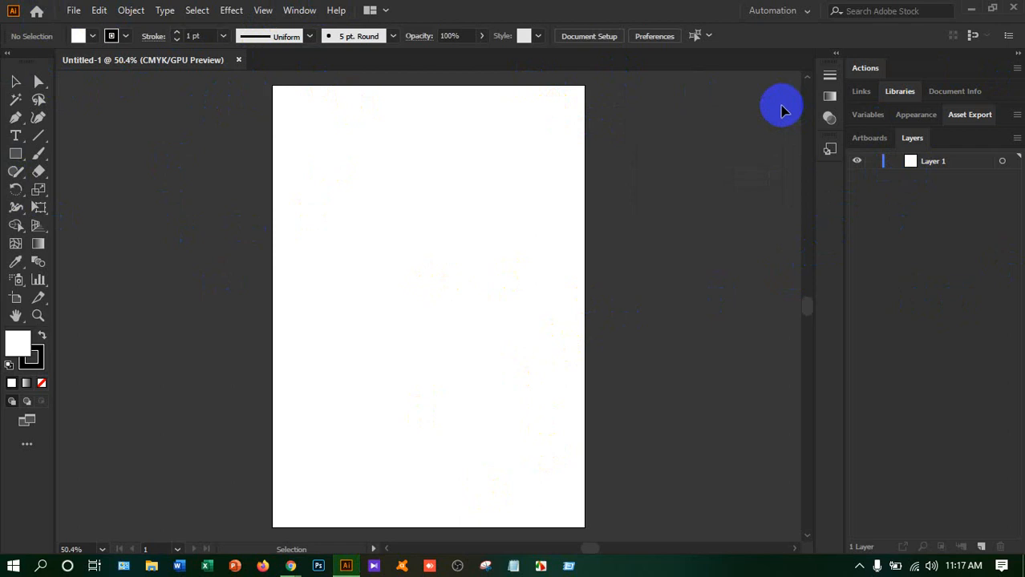
{"action": "left_click", "coordinate": [476, 135]}
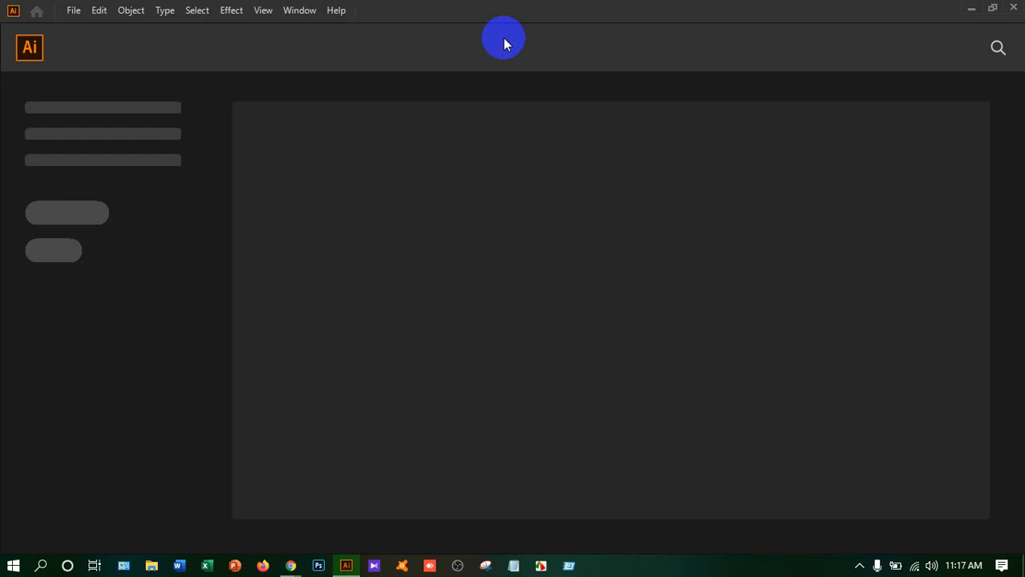
Start a new document, look through the Mobile and Web presets, and choose the A4 print preset
{"action": "key", "text": "ctrl+n"}
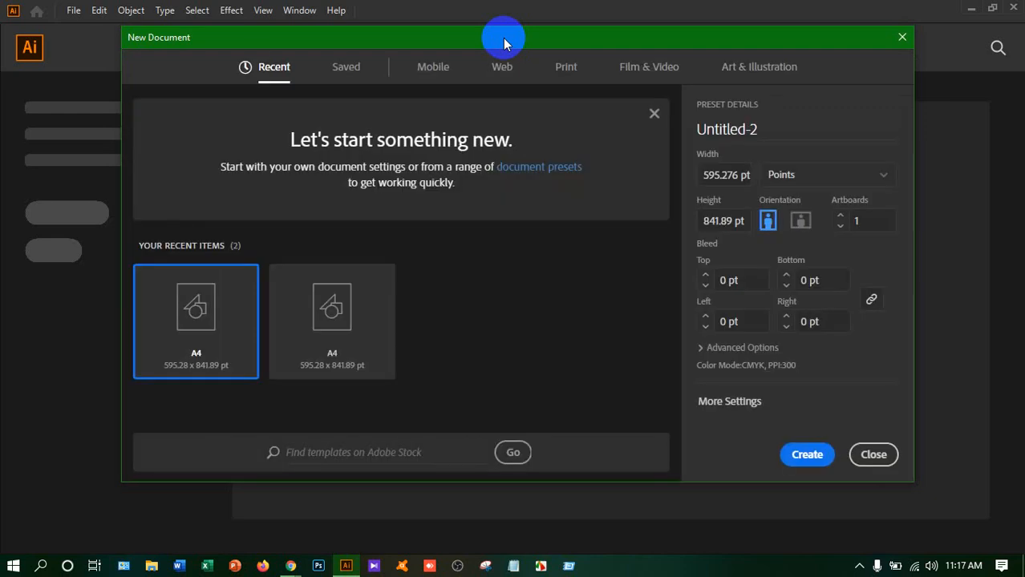
{"action": "left_click", "coordinate": [345, 67]}
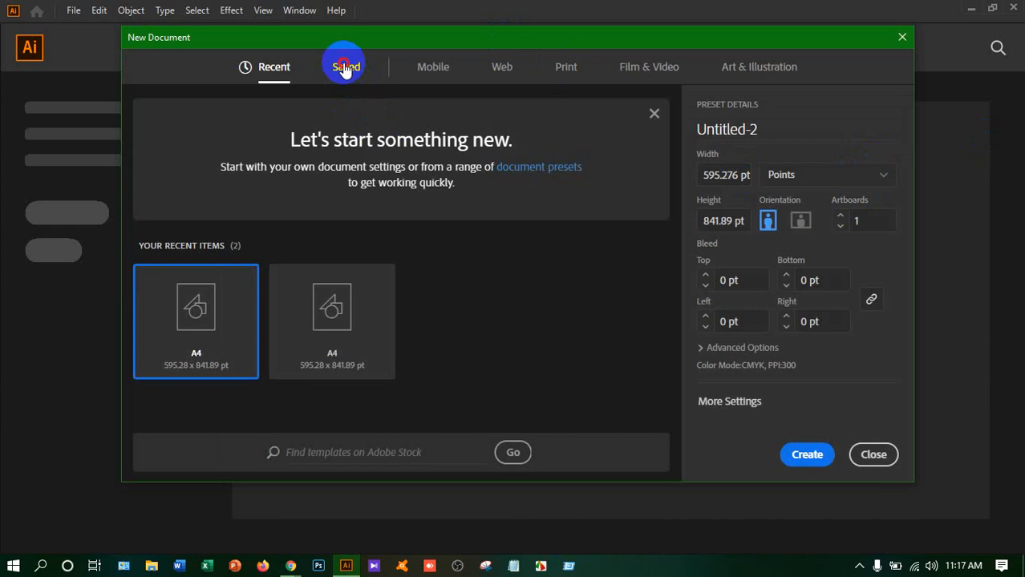
{"action": "left_click", "coordinate": [448, 69]}
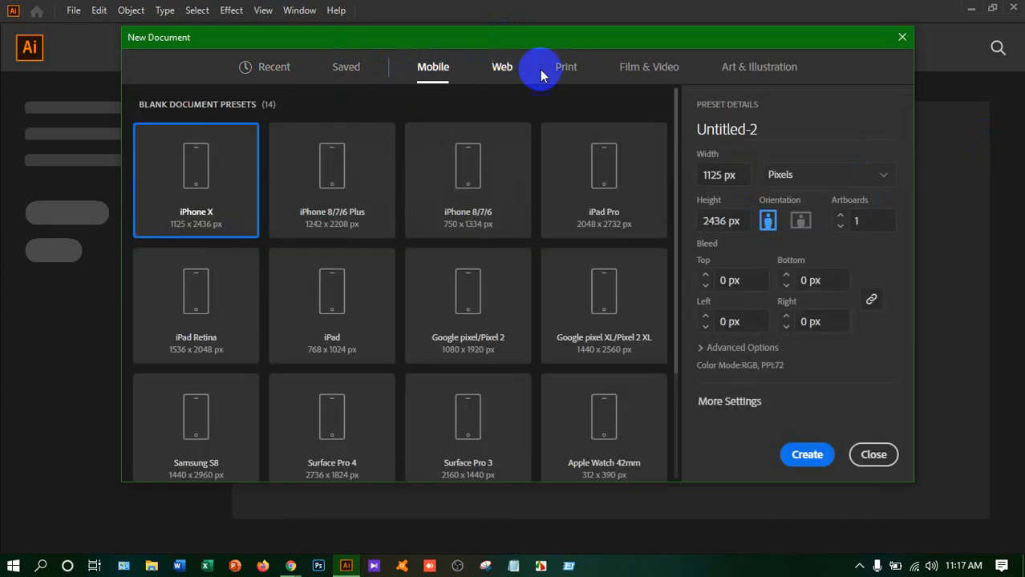
{"action": "left_click", "coordinate": [513, 69]}
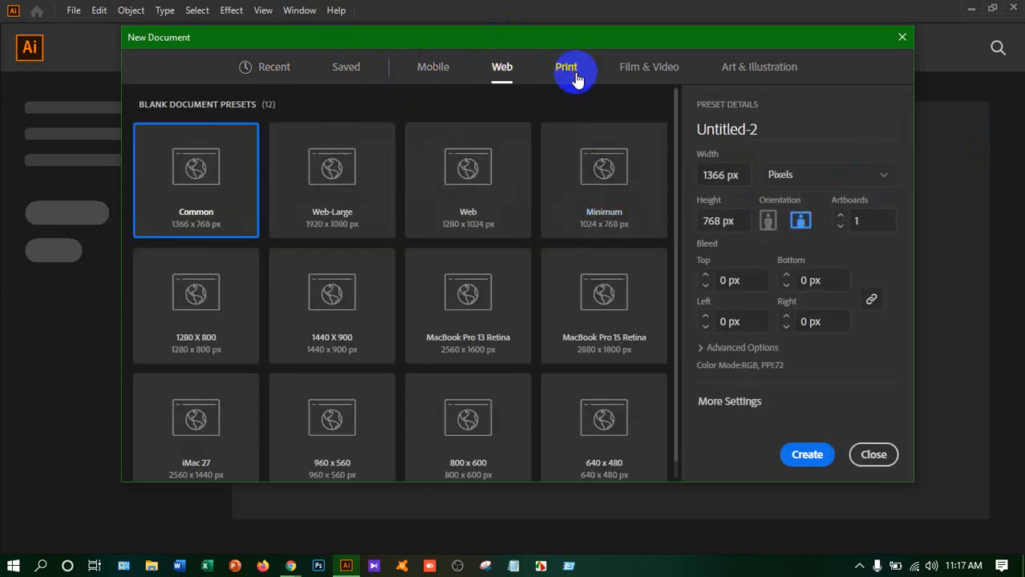
{"action": "left_click", "coordinate": [571, 72]}
{"action": "left_click", "coordinate": [309, 223]}
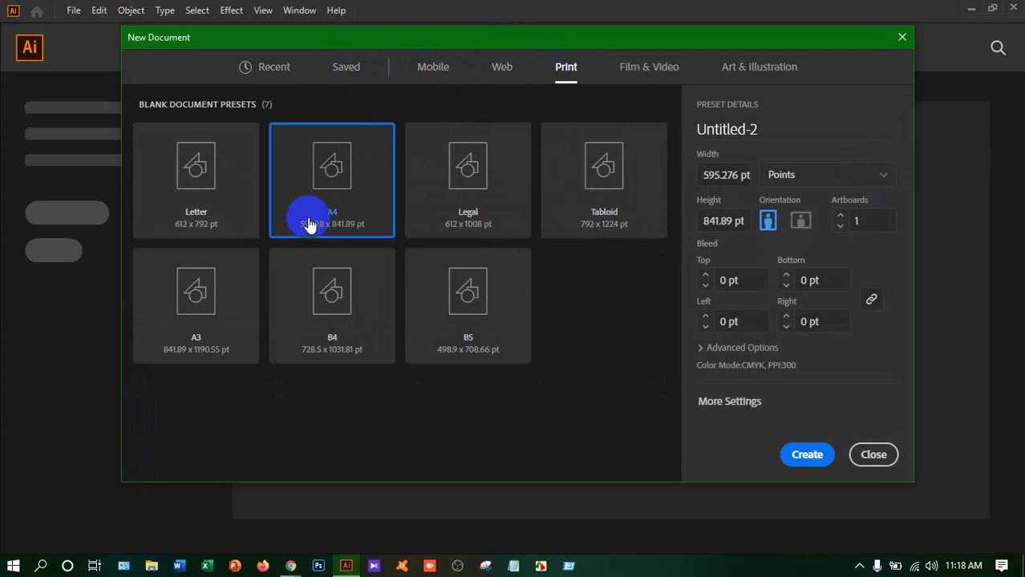
Name the new document Artboard and view the available measurement units, keeping Points
{"action": "left_click", "coordinate": [758, 130]}
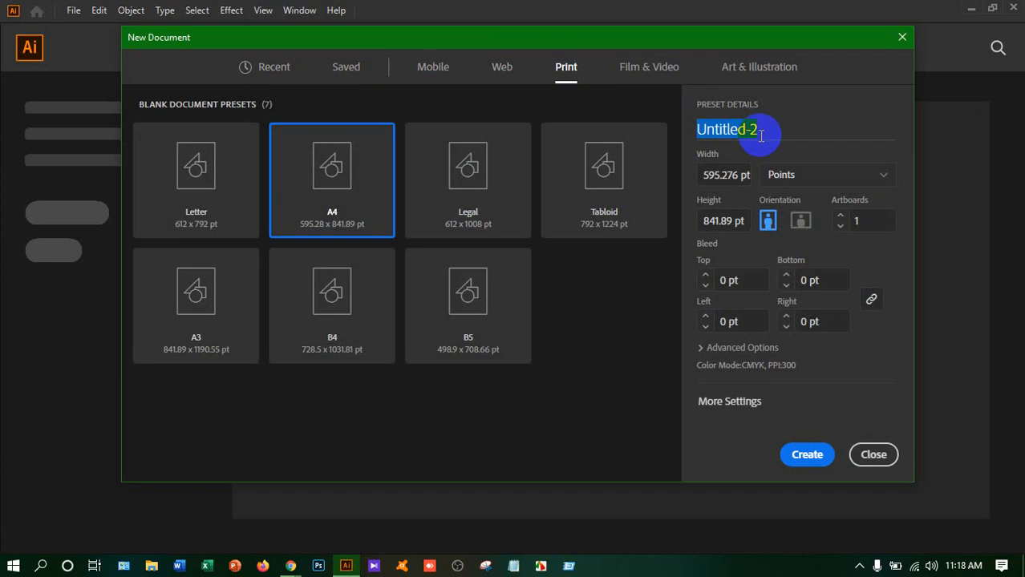
{"action": "type", "text": "Artbo"}
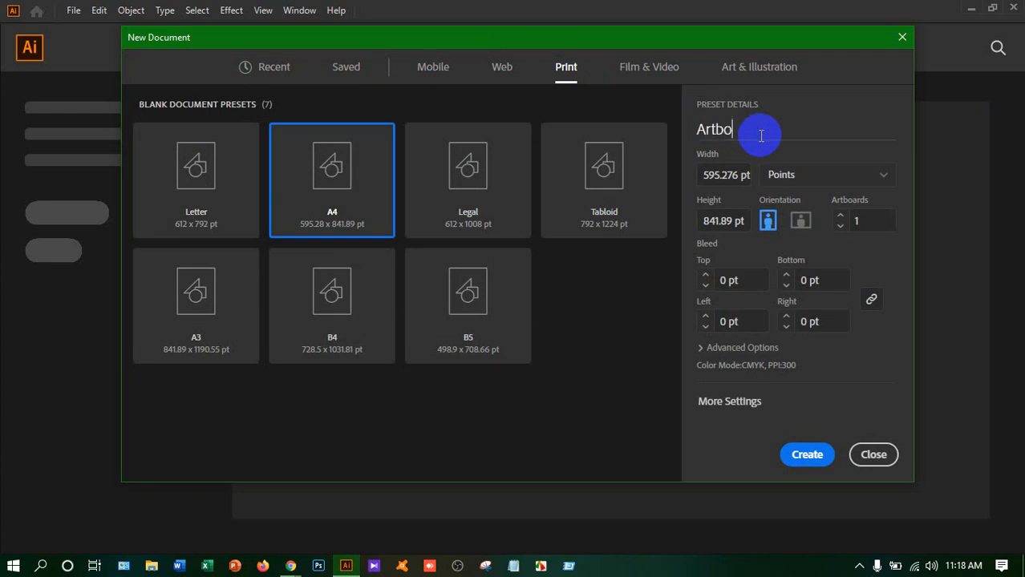
{"action": "type", "text": "ard"}
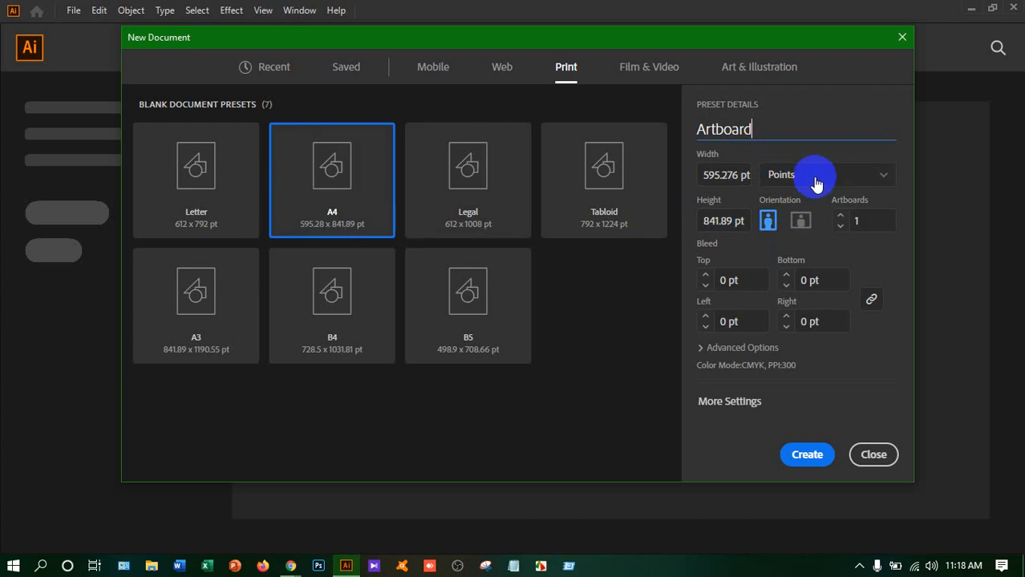
{"action": "left_click", "coordinate": [844, 177]}
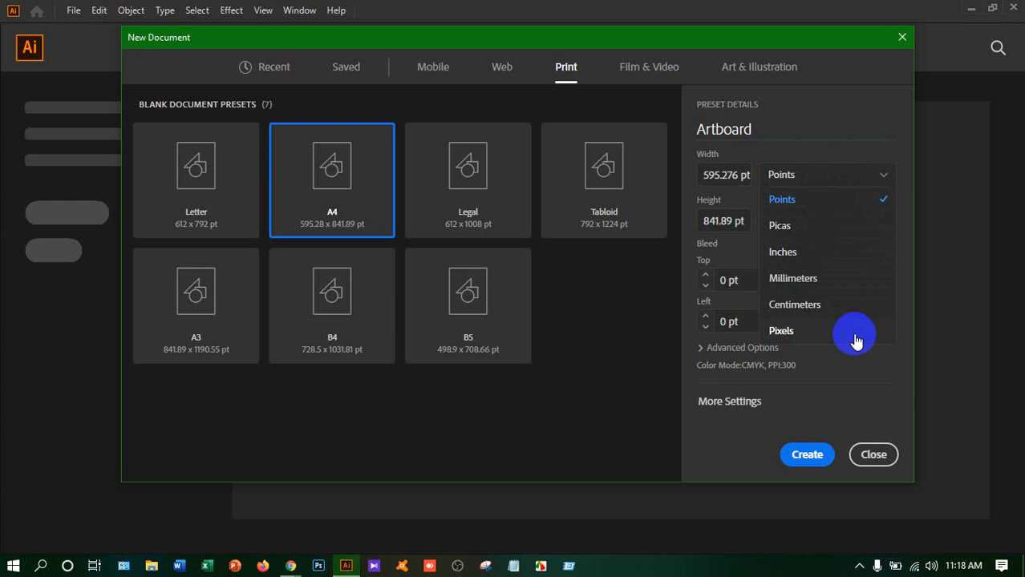
{"action": "left_click", "coordinate": [856, 117]}
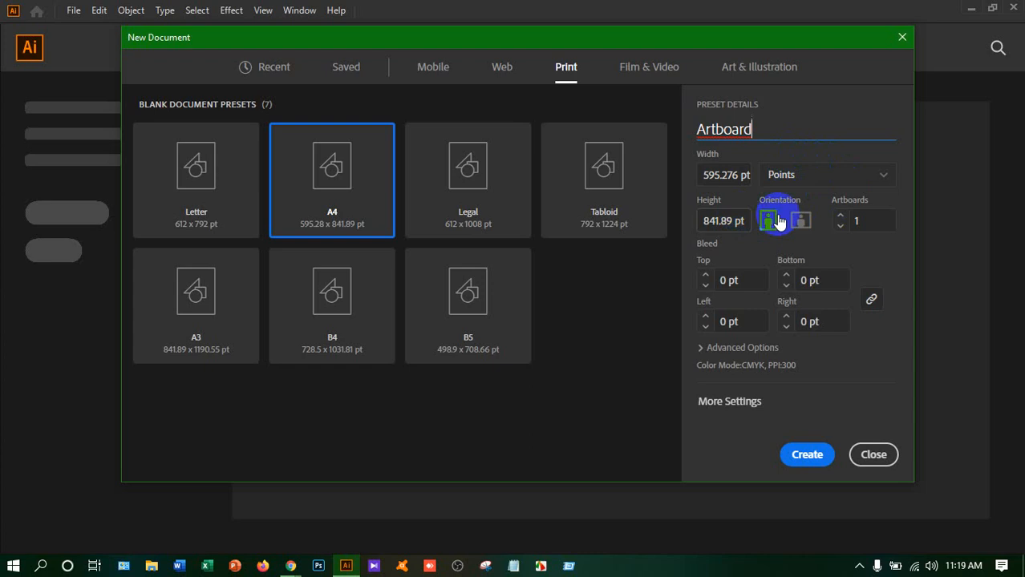
Set the number of artboards to 3 for the new document
{"action": "left_click", "coordinate": [858, 220]}
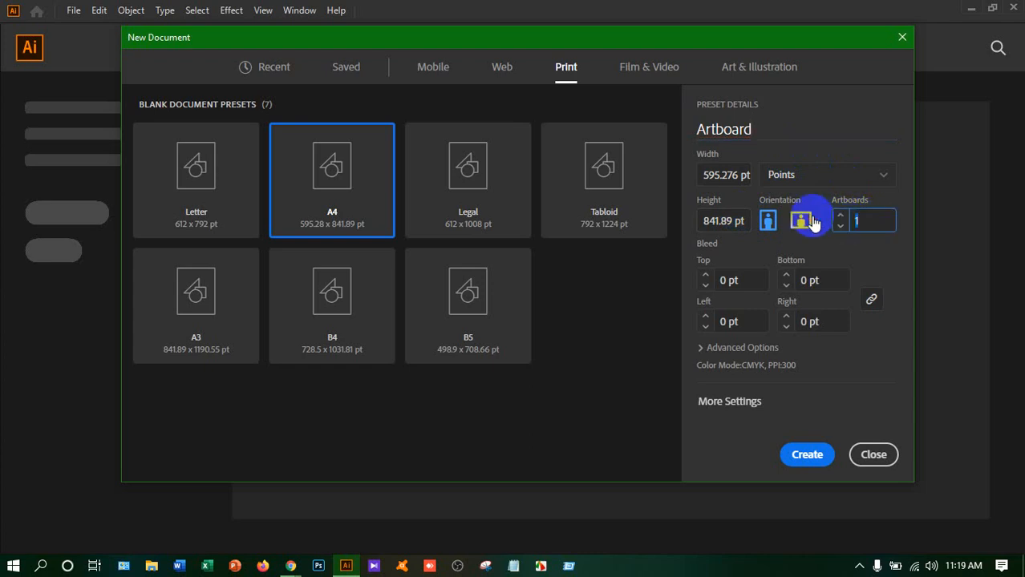
{"action": "type", "text": "2"}
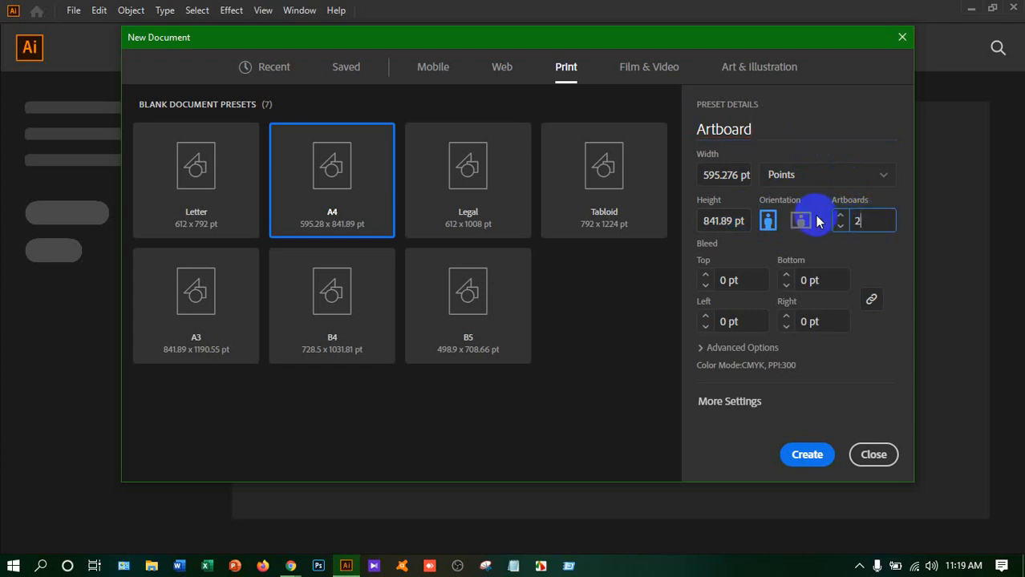
{"action": "key", "text": "BackSpace"}
{"action": "type", "text": "3"}
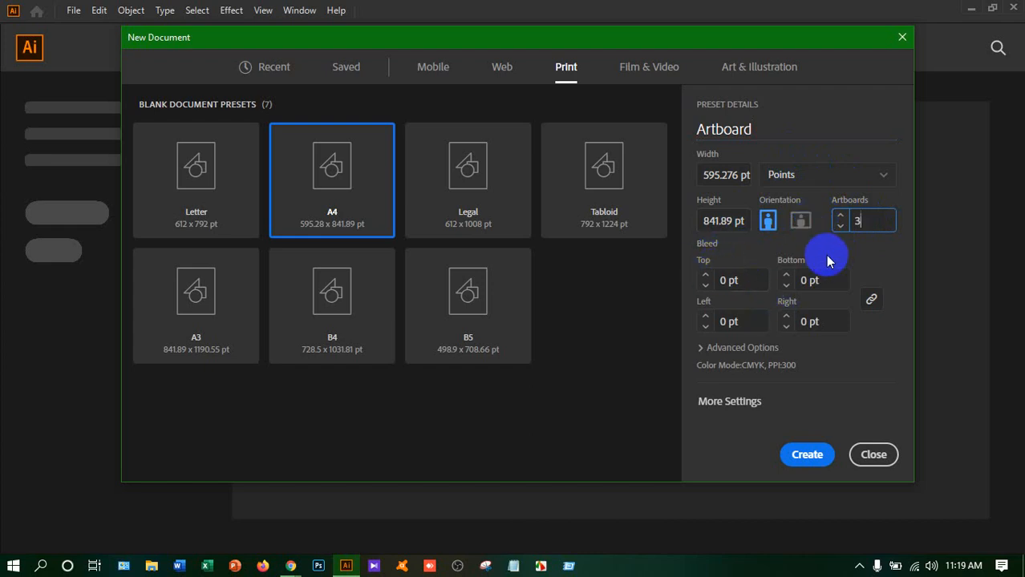
Apply a linked bleed of 10 pt to all four sides
{"action": "left_click", "coordinate": [750, 281]}
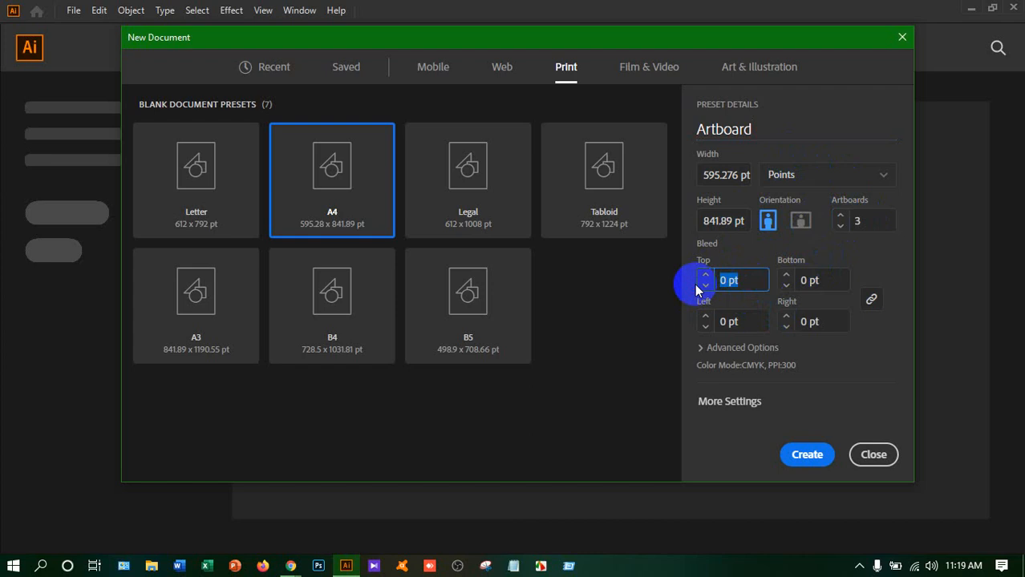
{"action": "type", "text": "10"}
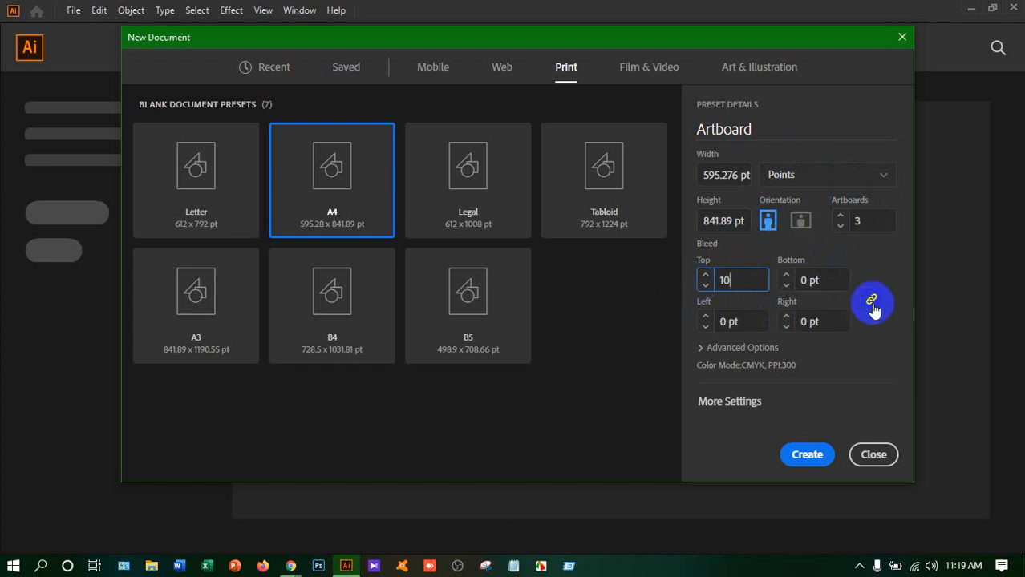
{"action": "left_click", "coordinate": [873, 305]}
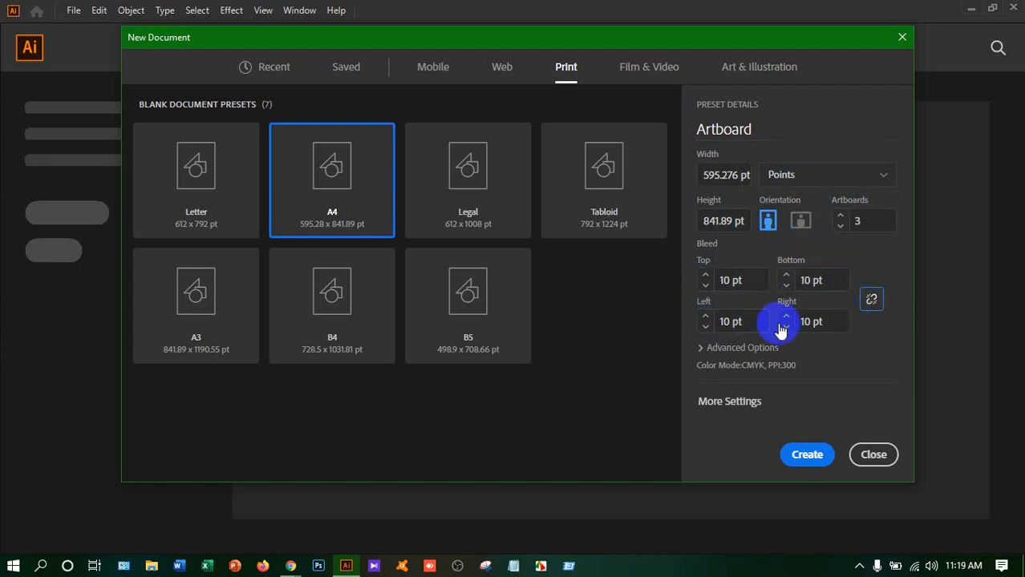
Set the bleed to 20 pt on all four sides and create the document
{"action": "left_click", "coordinate": [705, 278]}
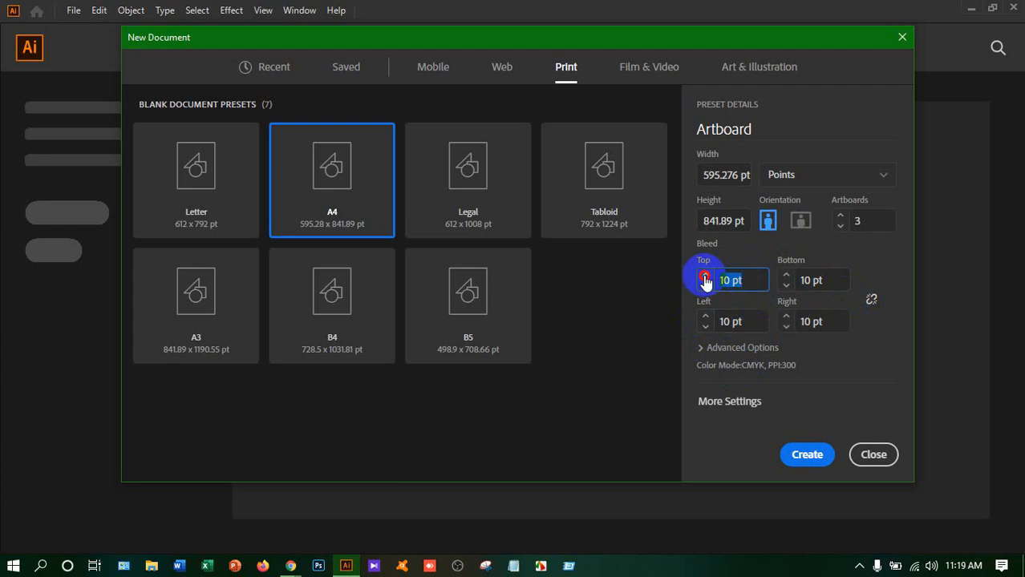
{"action": "type", "text": "20"}
{"action": "left_click", "coordinate": [871, 300]}
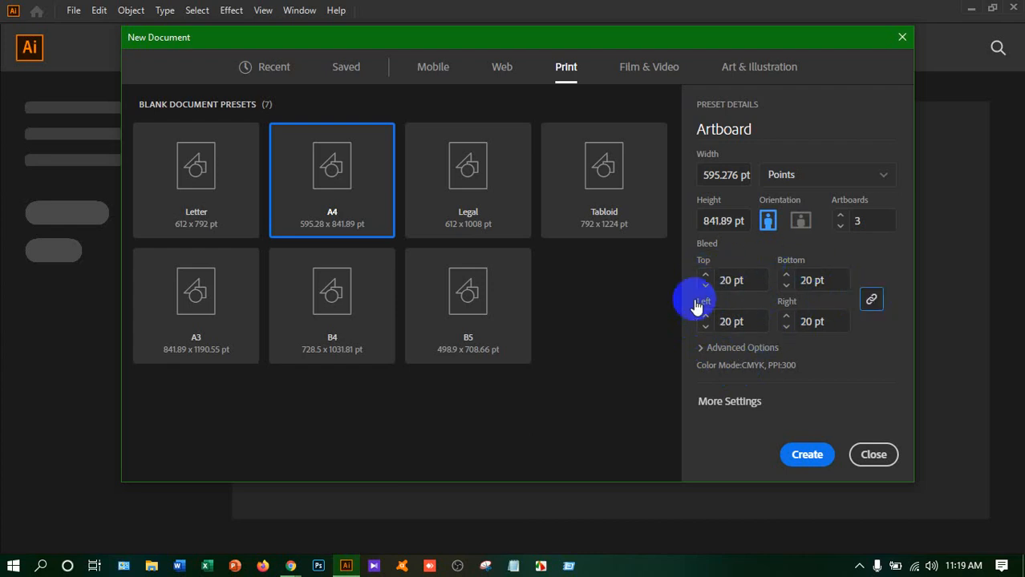
{"action": "left_click", "coordinate": [725, 277]}
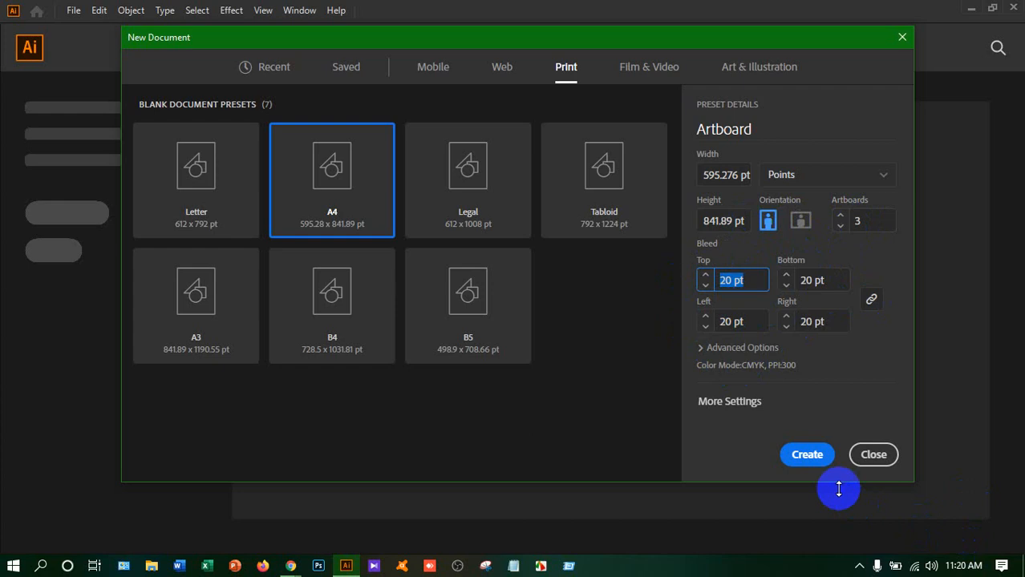
{"action": "left_click", "coordinate": [810, 455]}
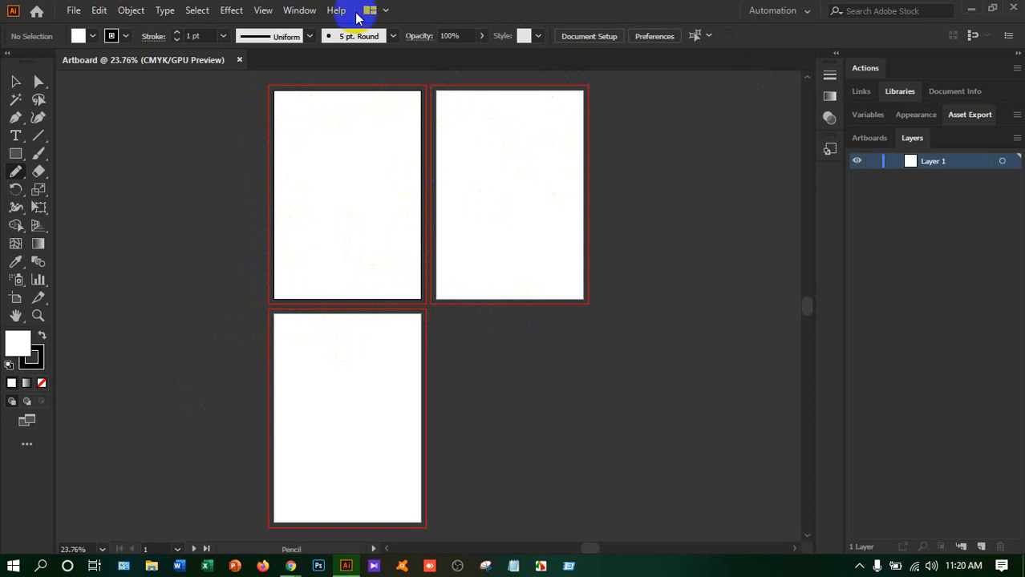
Close the Artboard document
{"action": "left_click", "coordinate": [239, 60]}
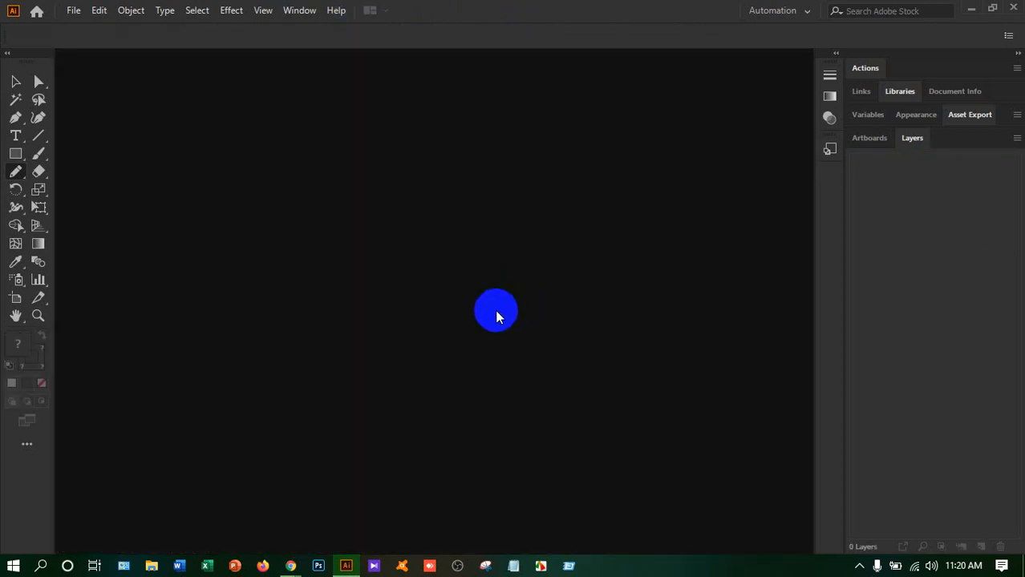
{"action": "key", "text": "Tab"}
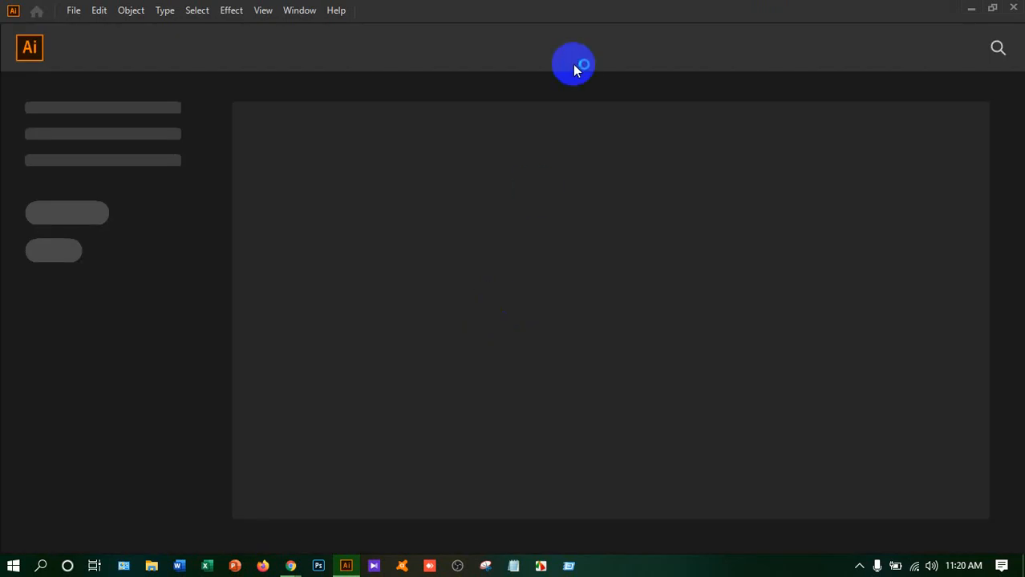
Create a new A4 document with 1 artboard and a bleed of 0 pt on all four sides
{"action": "key", "text": "ctrl+n"}
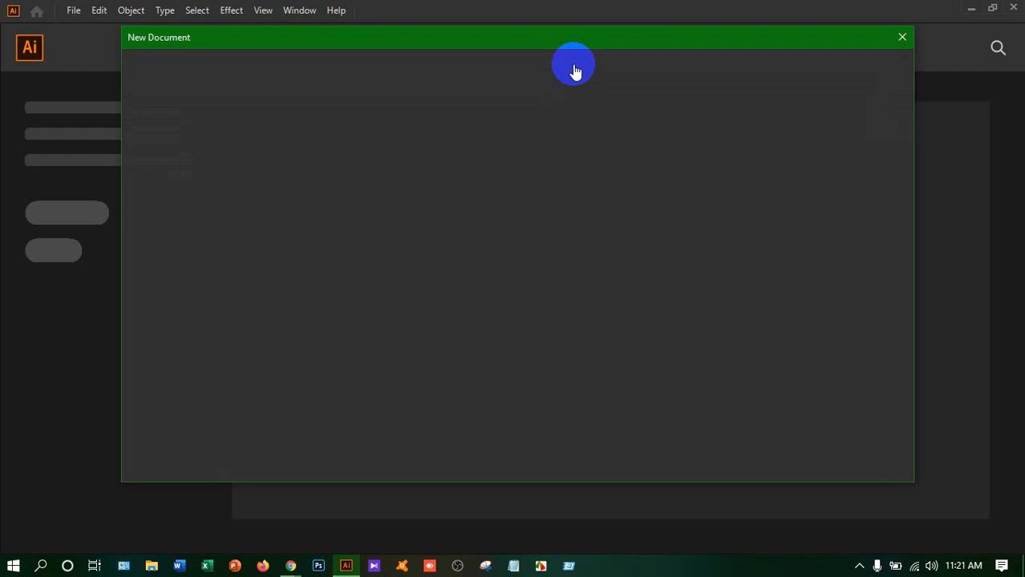
{"action": "double_click", "coordinate": [855, 219]}
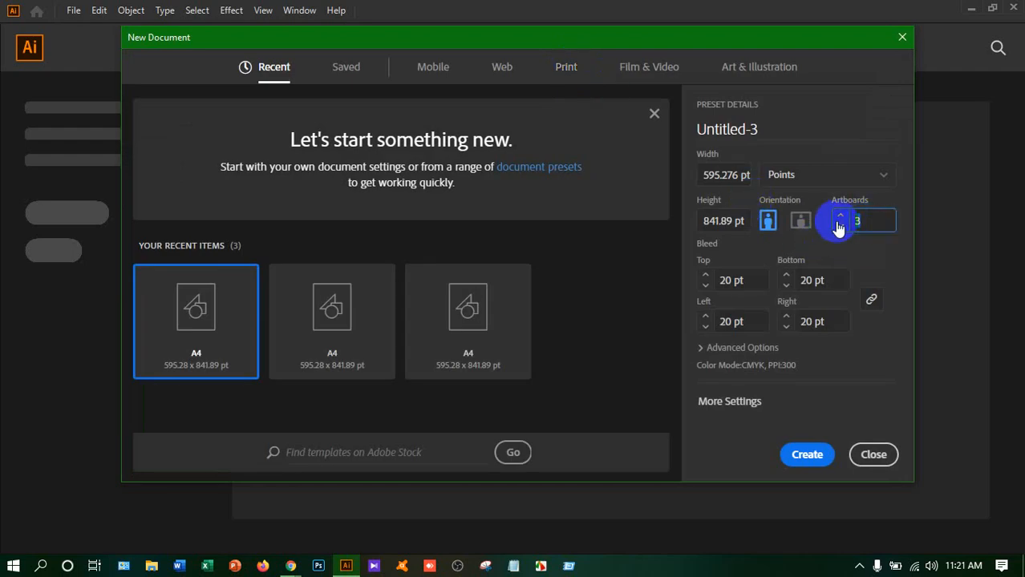
{"action": "type", "text": "1"}
{"action": "key", "text": "Tab"}
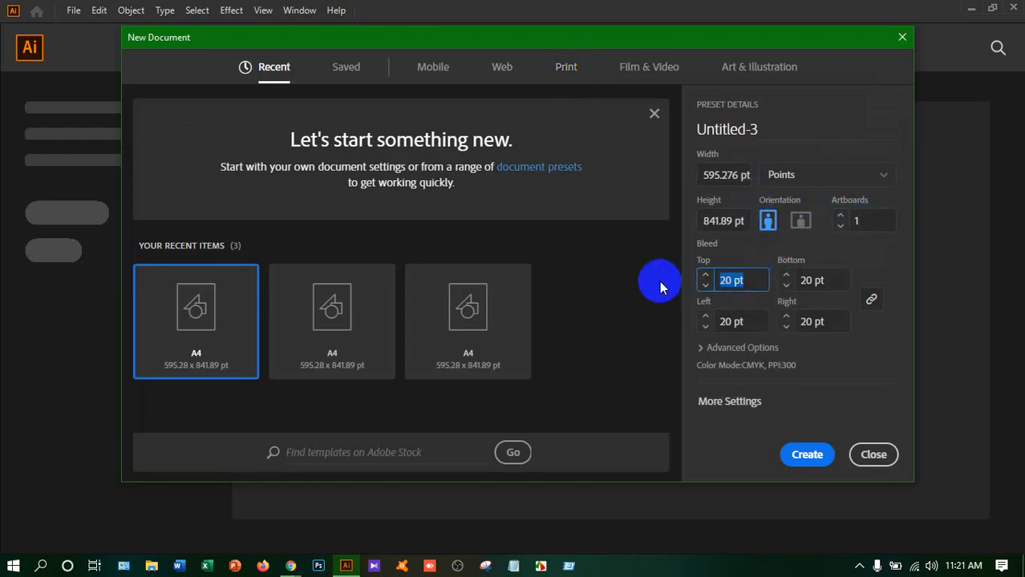
{"action": "type", "text": "0"}
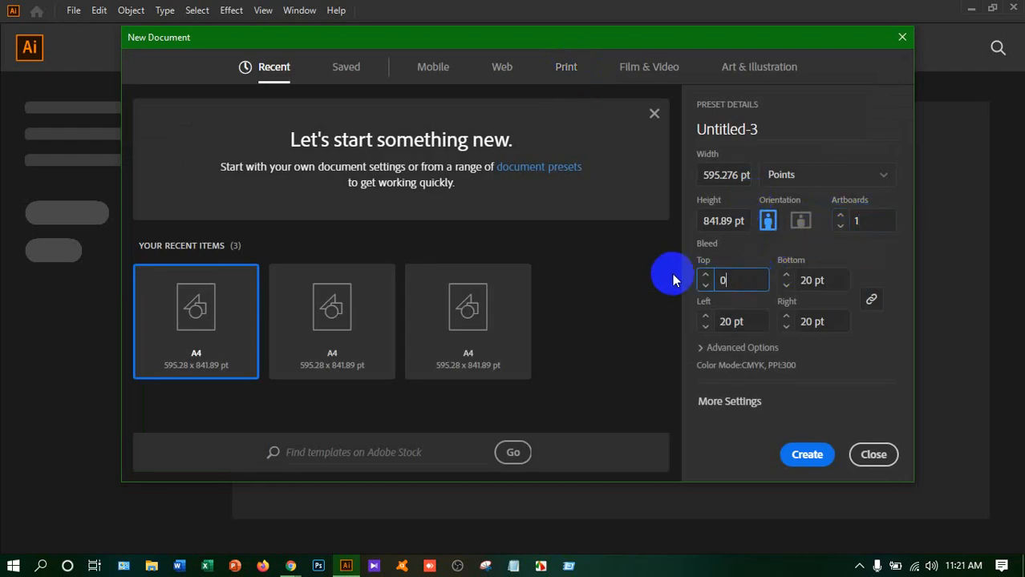
{"action": "left_click", "coordinate": [870, 299]}
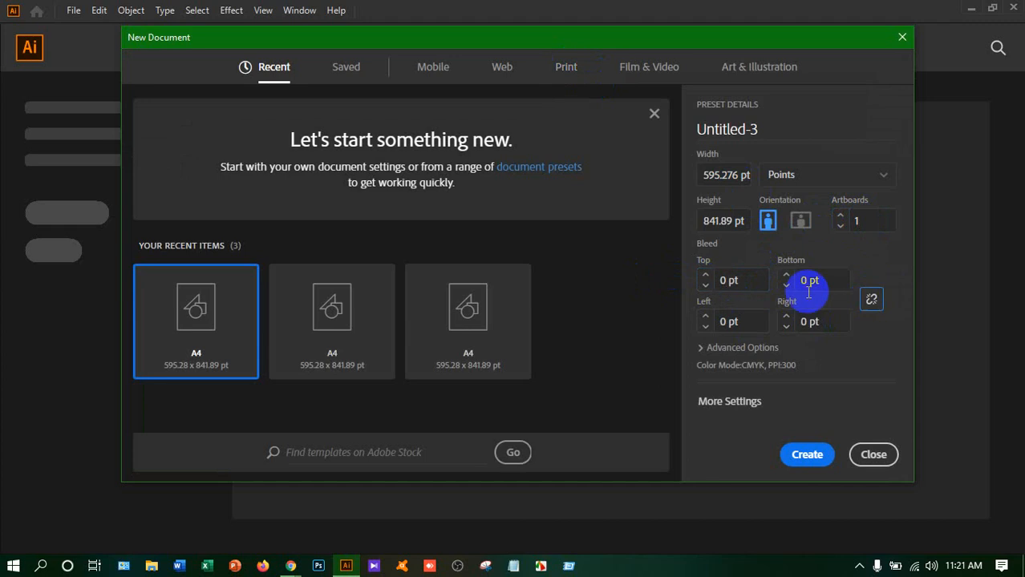
{"action": "left_click", "coordinate": [811, 454]}
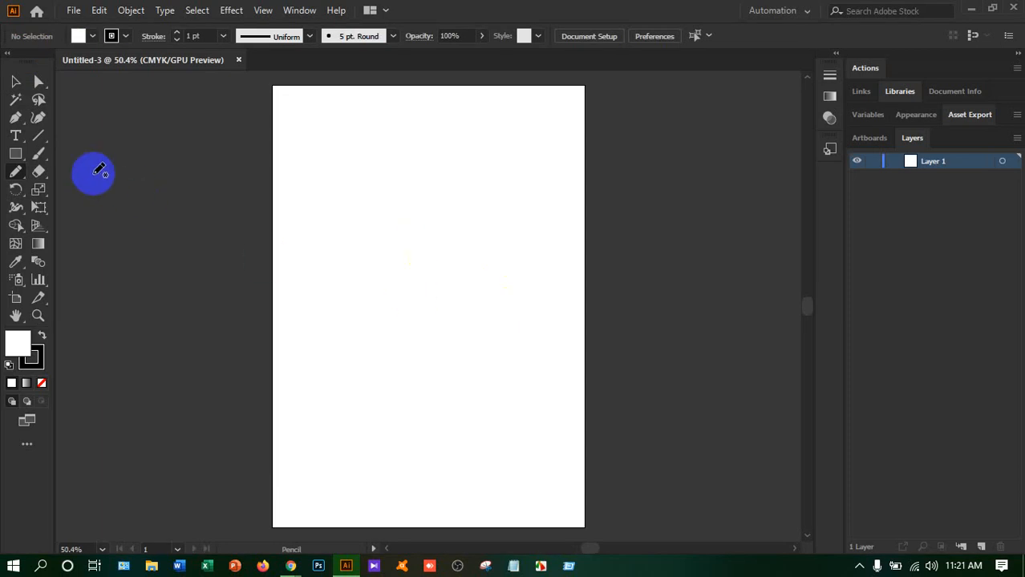
Activate the Selection tool
{"action": "left_click", "coordinate": [22, 87]}
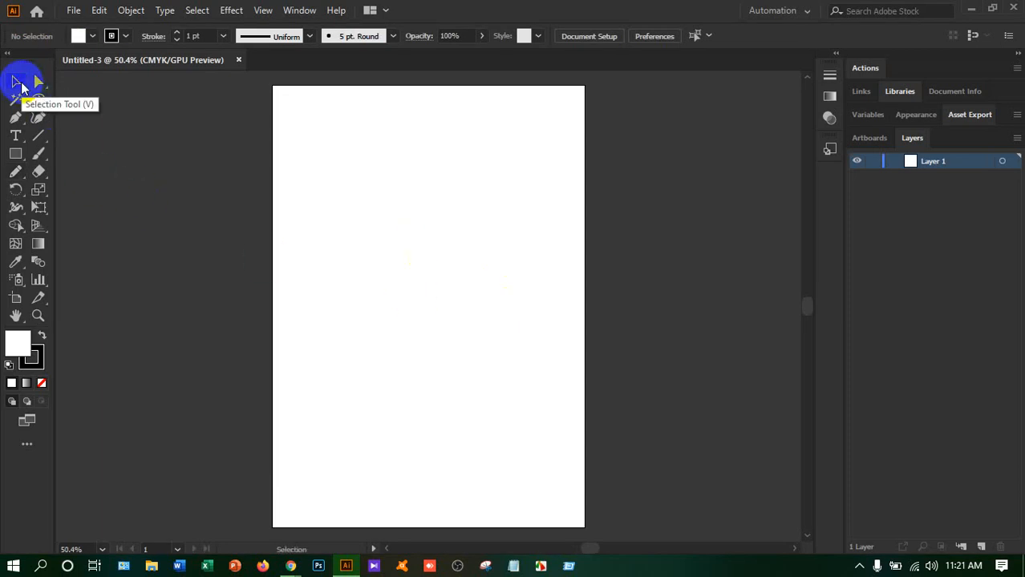
{"action": "left_click", "coordinate": [132, 107]}
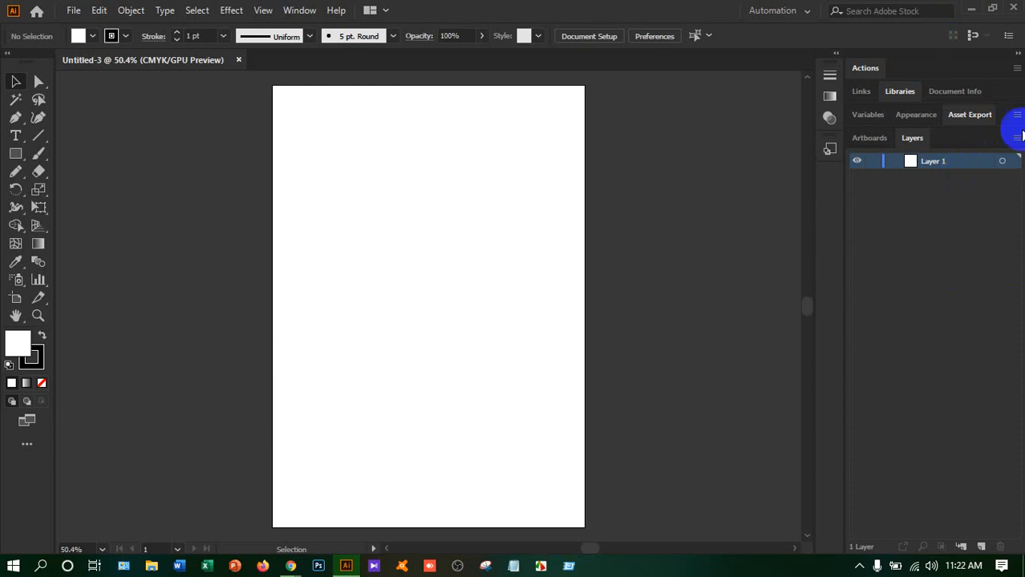
{"action": "double_click", "coordinate": [940, 161]}
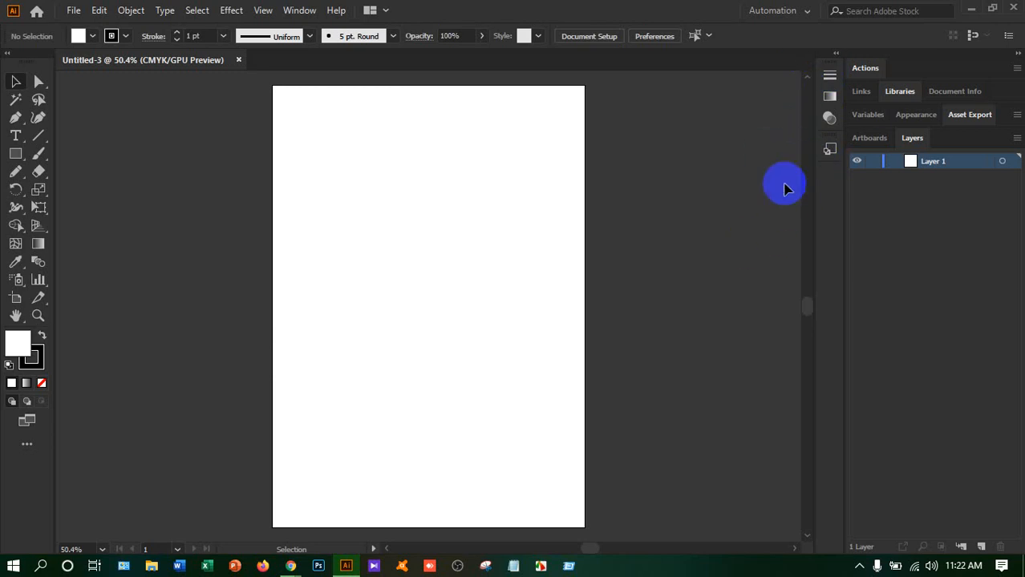
{"action": "mouse_move", "coordinate": [829, 71]}
{"action": "left_mouse_down"}
{"action": "mouse_move", "coordinate": [784, 85]}
{"action": "mouse_move", "coordinate": [815, 76]}
{"action": "left_mouse_up"}
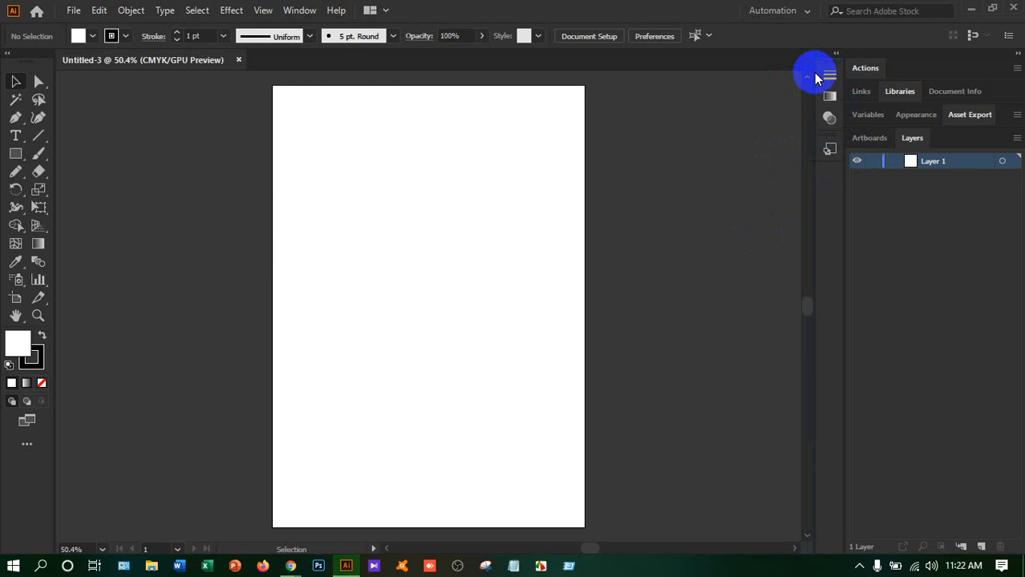
Expand the collapsed panel dock to view its panels and collapse it back to icons
{"action": "left_click", "coordinate": [835, 55]}
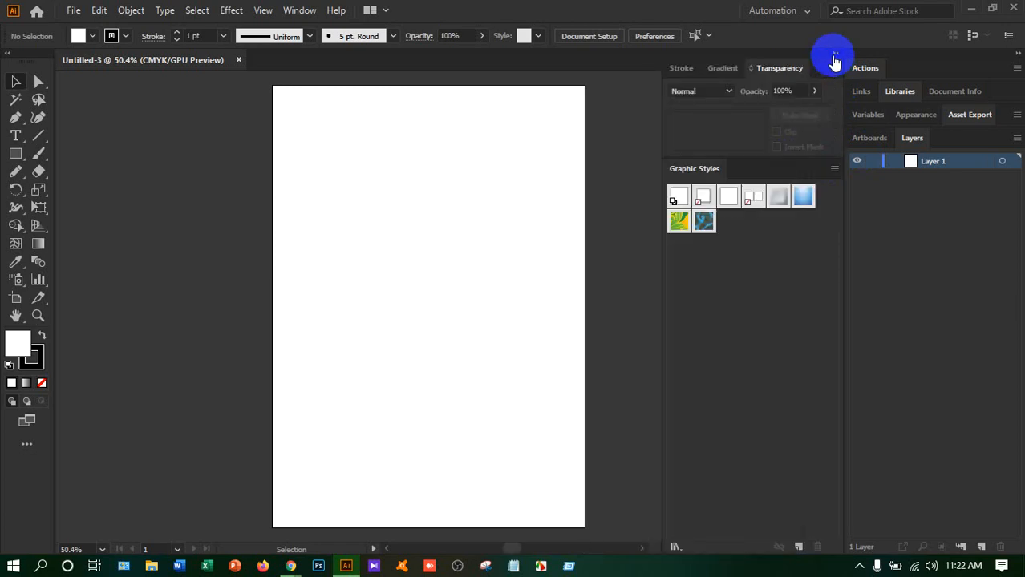
{"action": "left_click", "coordinate": [834, 54]}
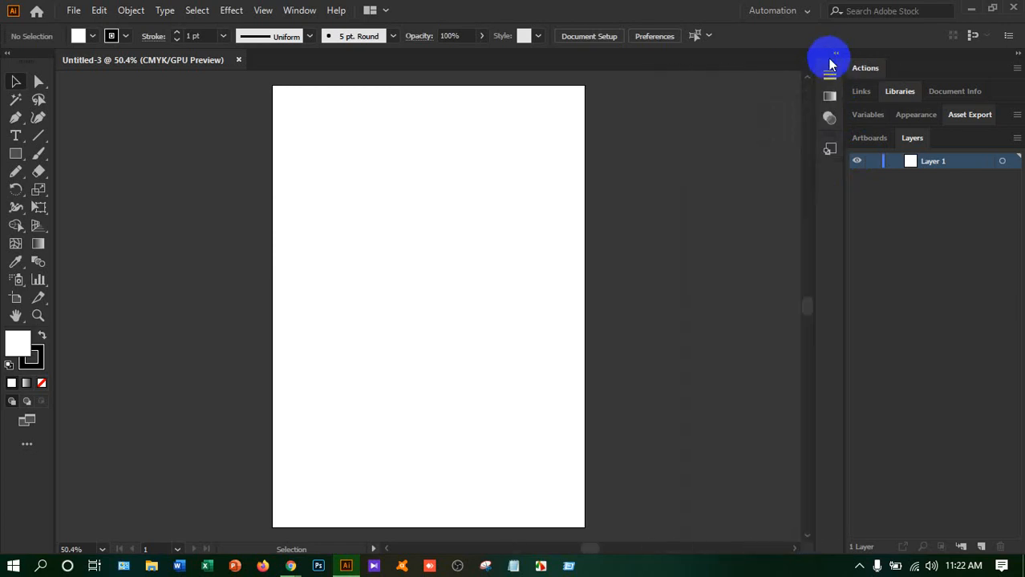
Show the rulers and try out a vertical guide near the artboard's left edge, removing it again
{"action": "key", "text": "ctrl+r"}
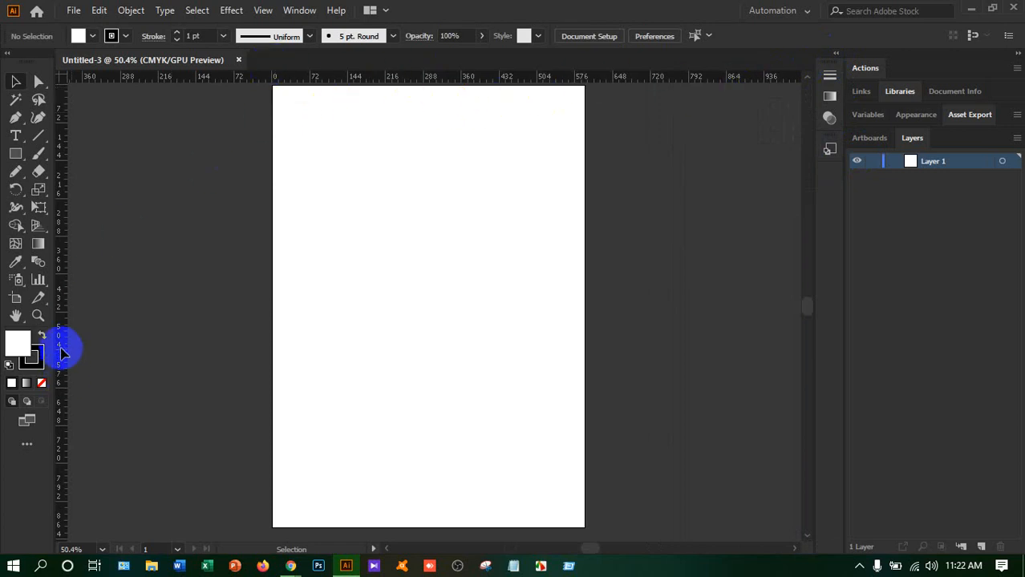
{"action": "left_click_drag", "start_coordinate": [64, 349], "coordinate": [304, 348]}
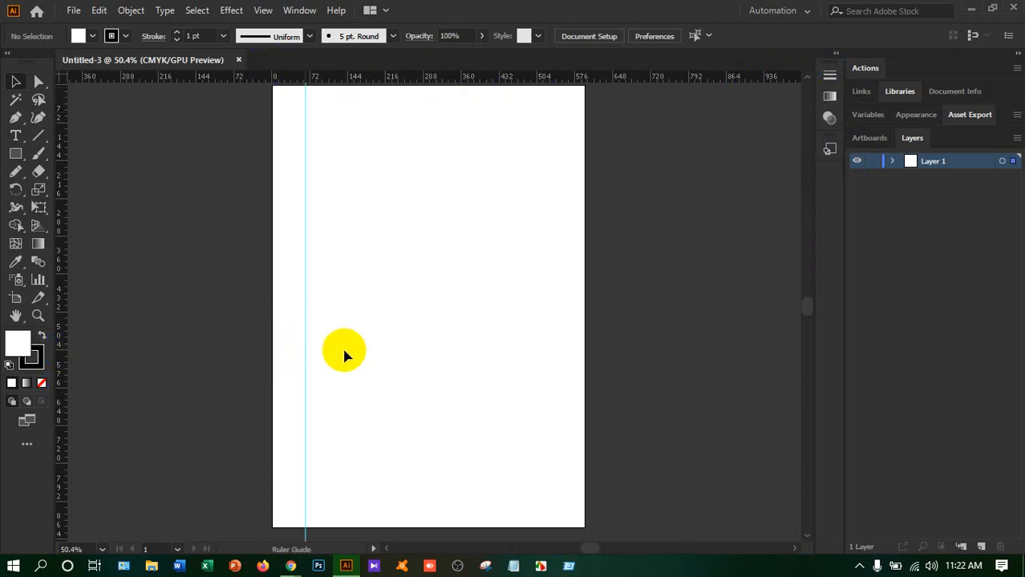
{"action": "key", "text": "Delete"}
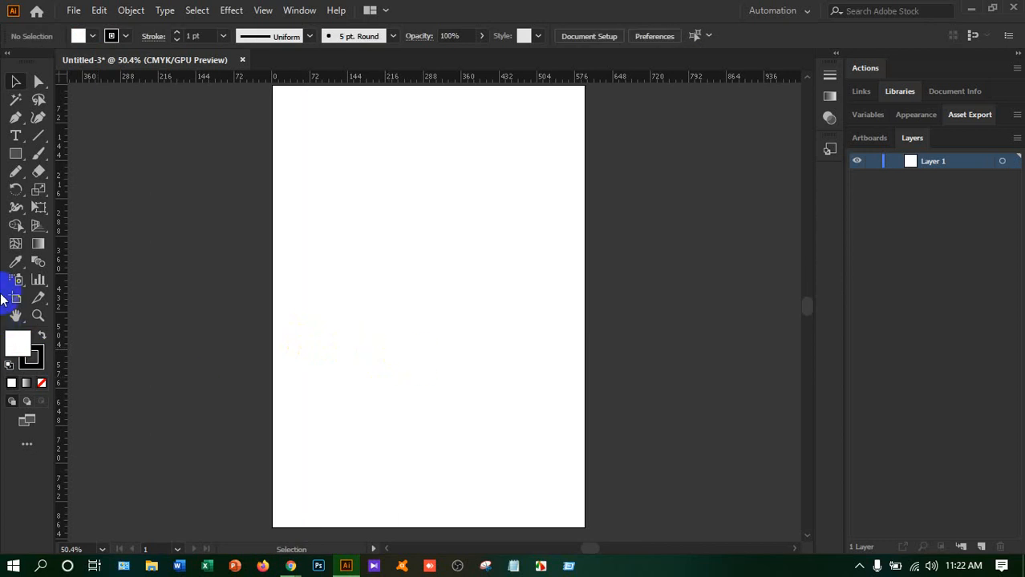
Toggle the rulers and leave them hidden
{"action": "key", "text": "ctrl+r"}
{"action": "key", "text": "ctrl+r"}
{"action": "key", "text": "ctrl+r"}
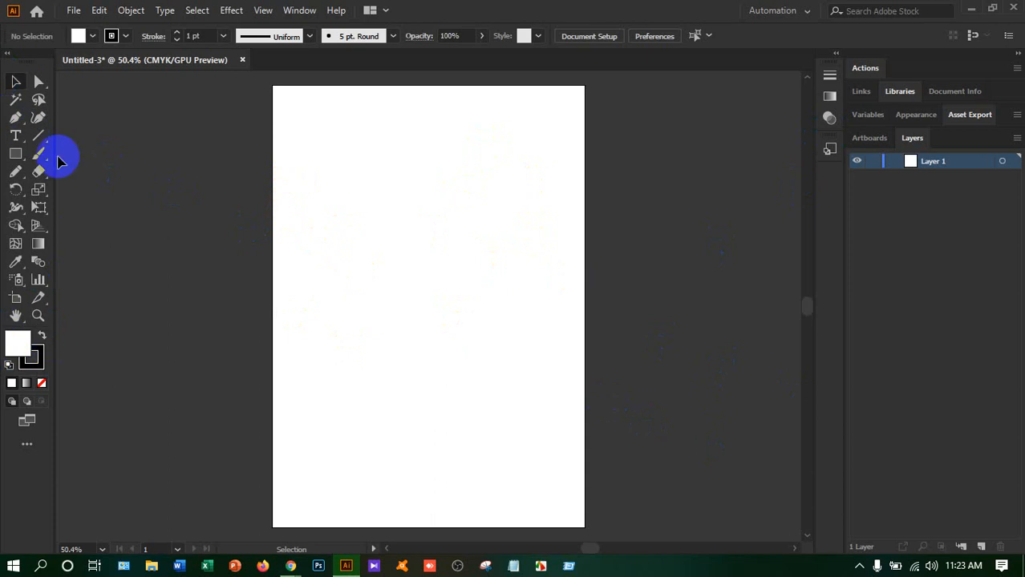
{"action": "left_click", "coordinate": [18, 341]}
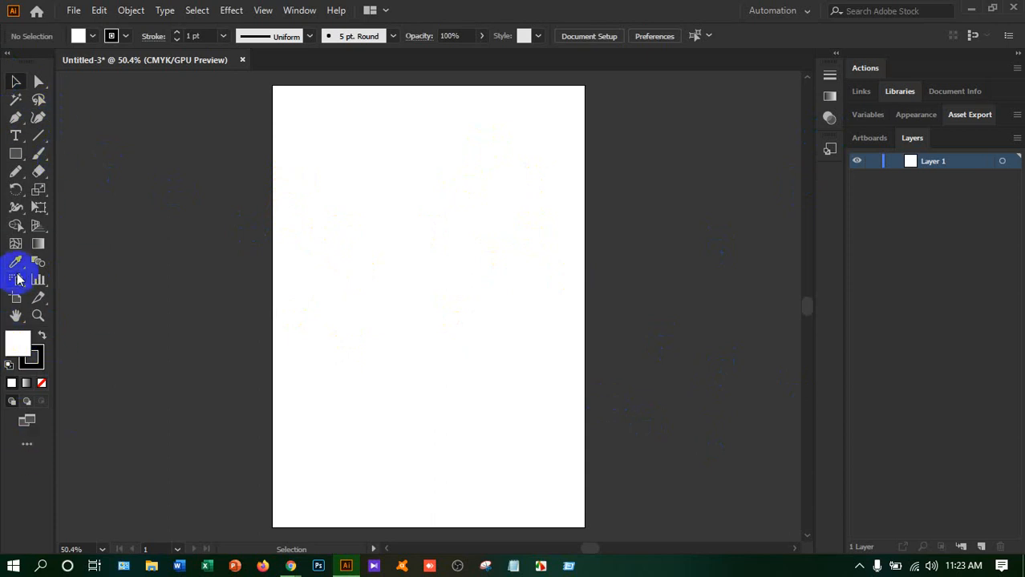
Try the Essentials and Typography workspaces and return to the Automation workspace
{"action": "left_click", "coordinate": [809, 12]}
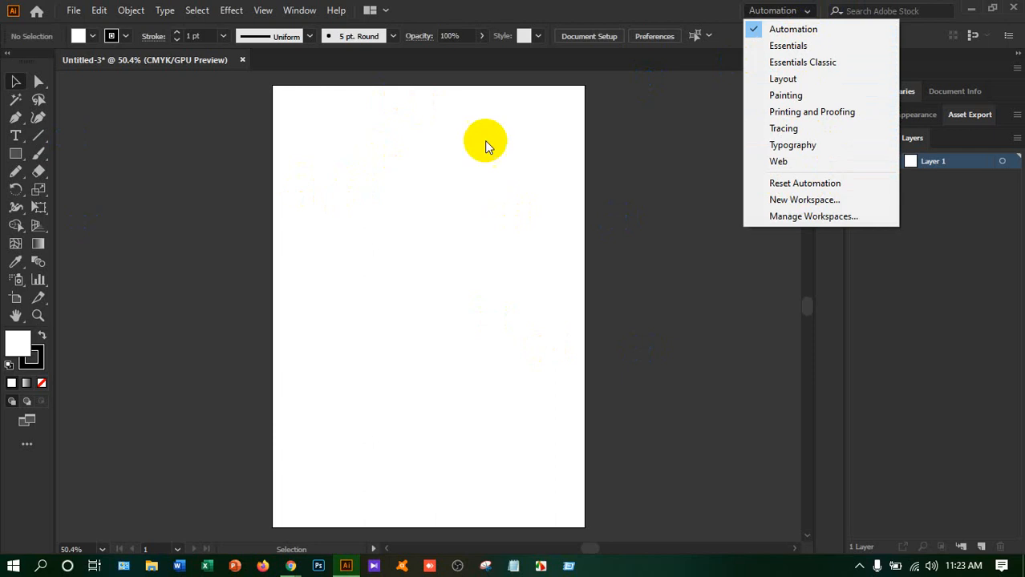
{"action": "left_click", "coordinate": [774, 46]}
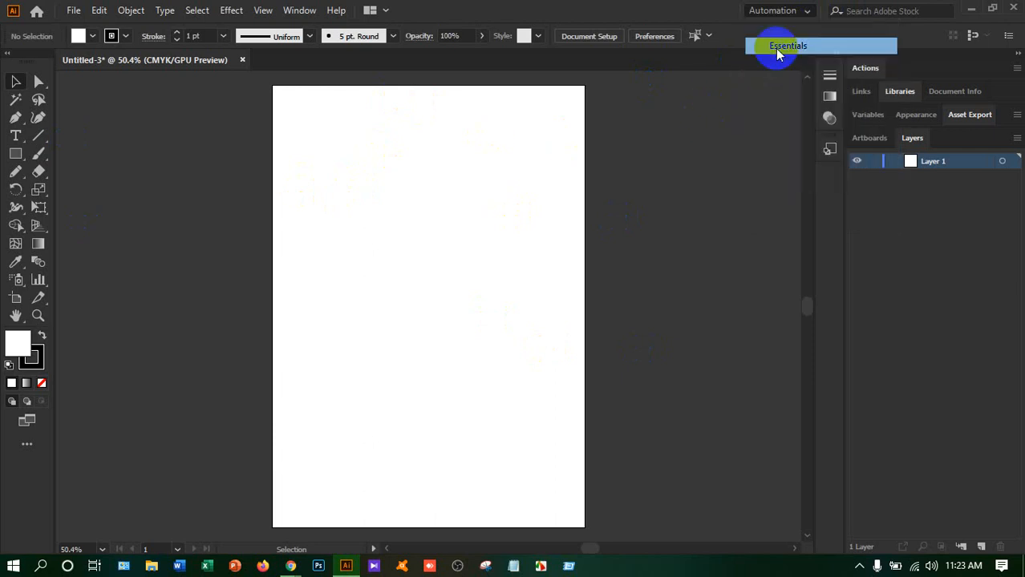
{"action": "left_click", "coordinate": [805, 11]}
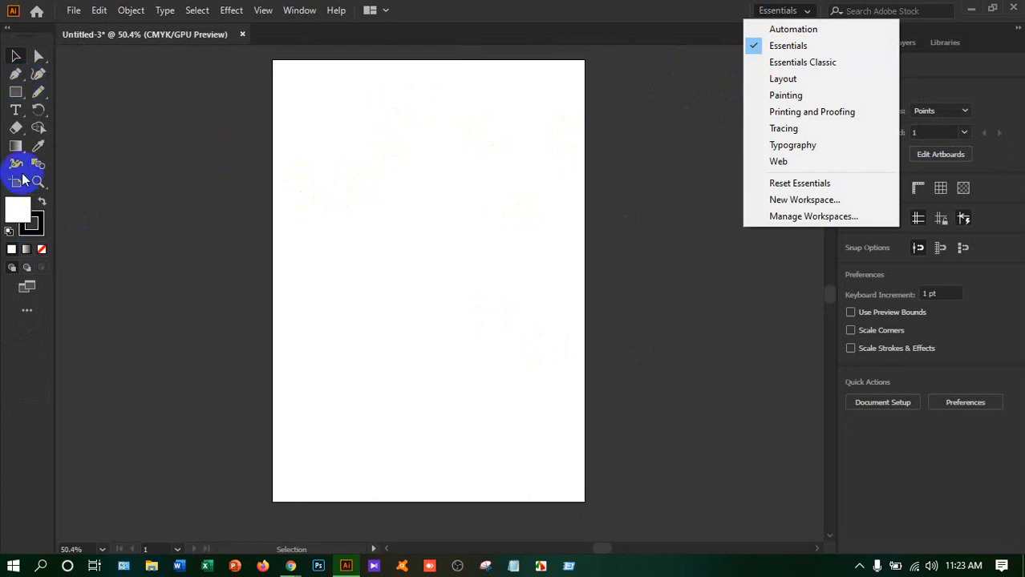
{"action": "left_click", "coordinate": [815, 150]}
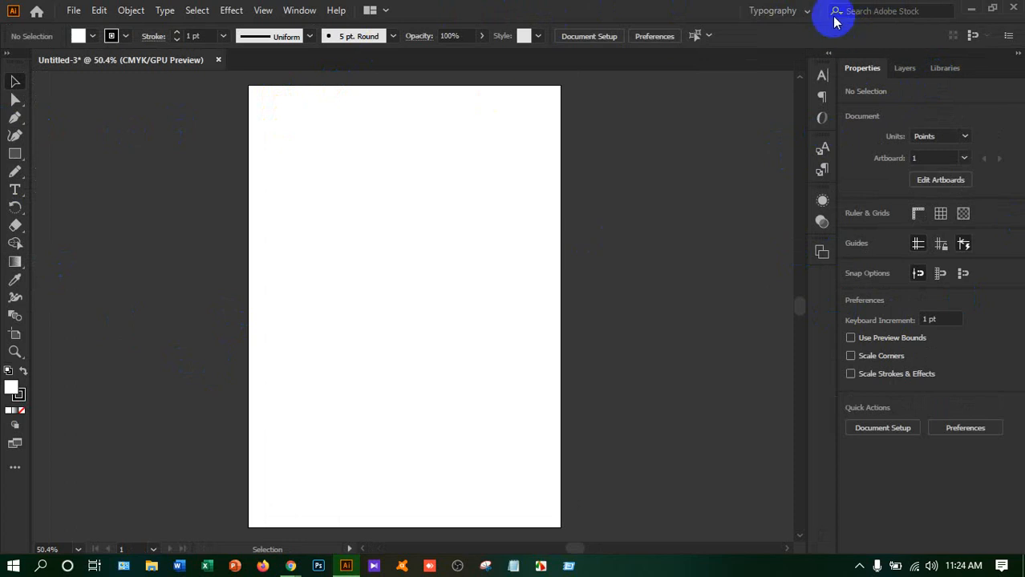
{"action": "left_click", "coordinate": [808, 11]}
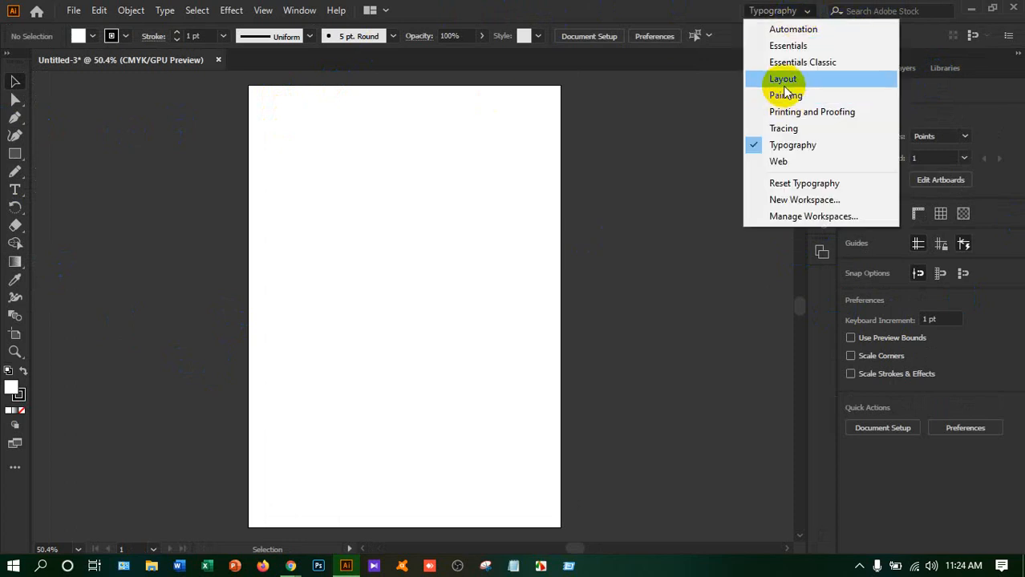
{"action": "left_click", "coordinate": [788, 30]}
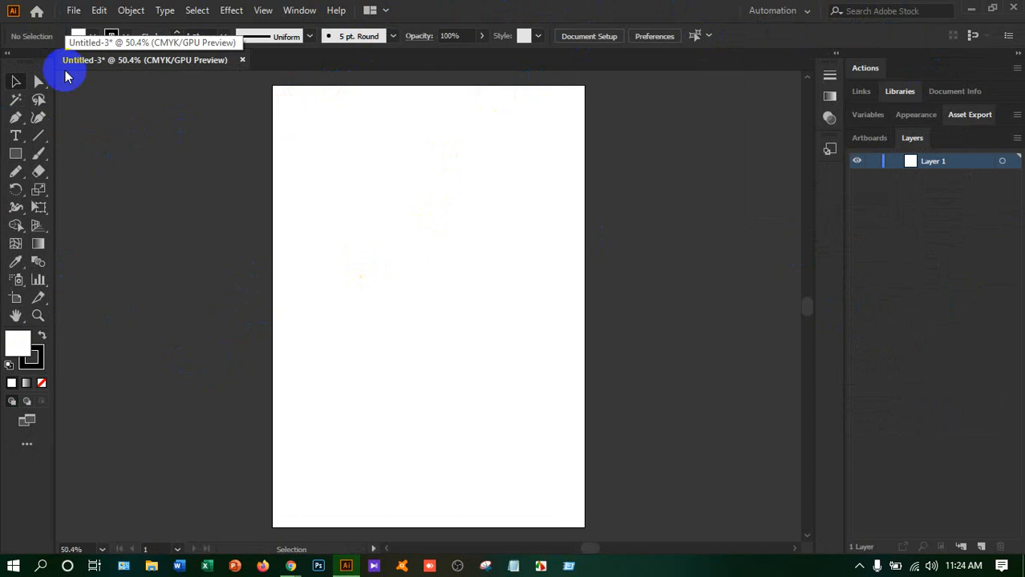
Undock the document window, the Tools panel and the Control panel so they float freely
{"action": "left_click_drag", "start_coordinate": [66, 72], "coordinate": [233, 188]}
{"action": "left_click_drag", "start_coordinate": [31, 57], "coordinate": [332, 148]}
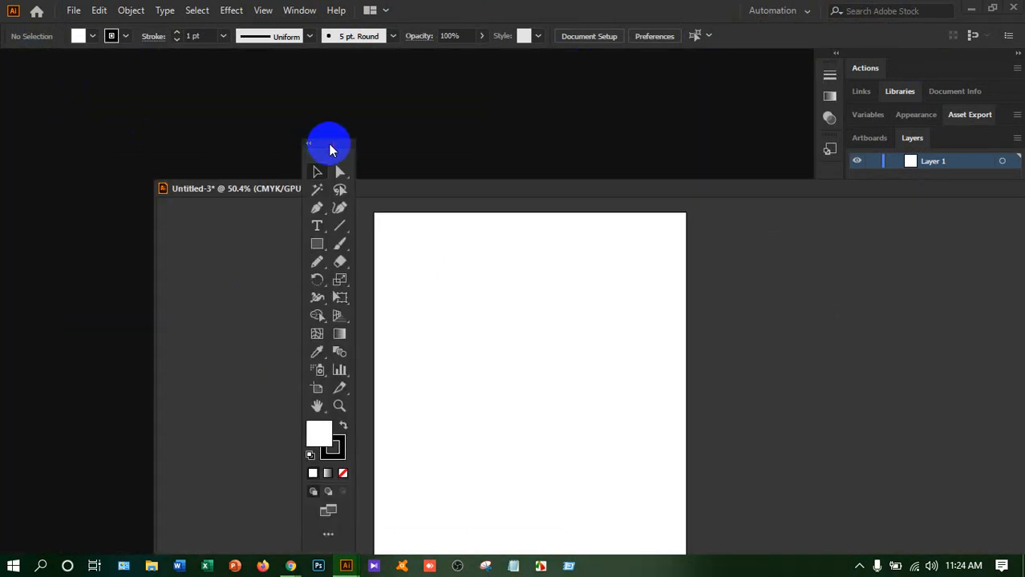
{"action": "left_click_drag", "start_coordinate": [9, 35], "coordinate": [69, 121]}
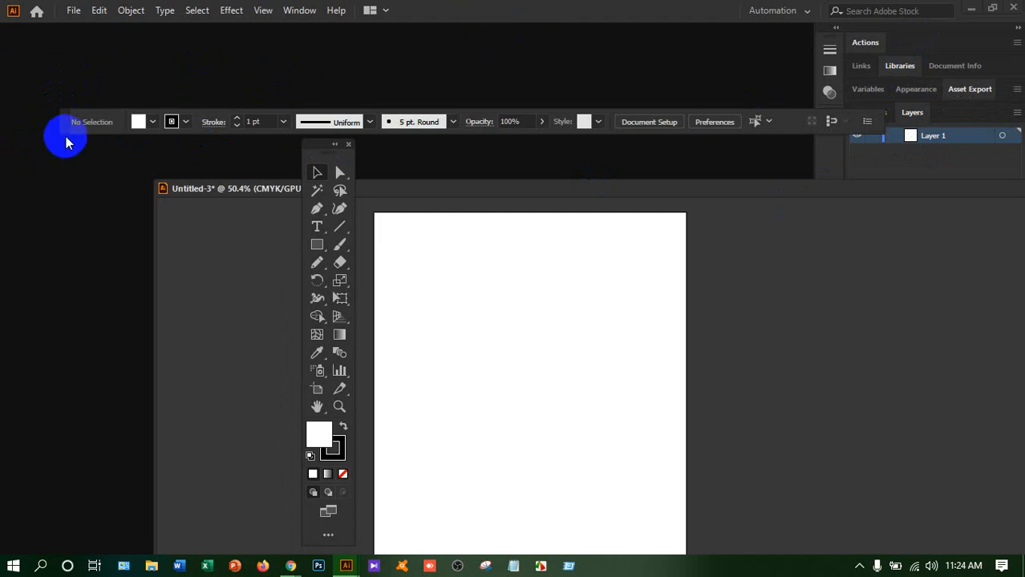
Dock the Control panel, the Tools panel and the document window back in their original places
{"action": "left_click_drag", "start_coordinate": [64, 132], "coordinate": [7, 48]}
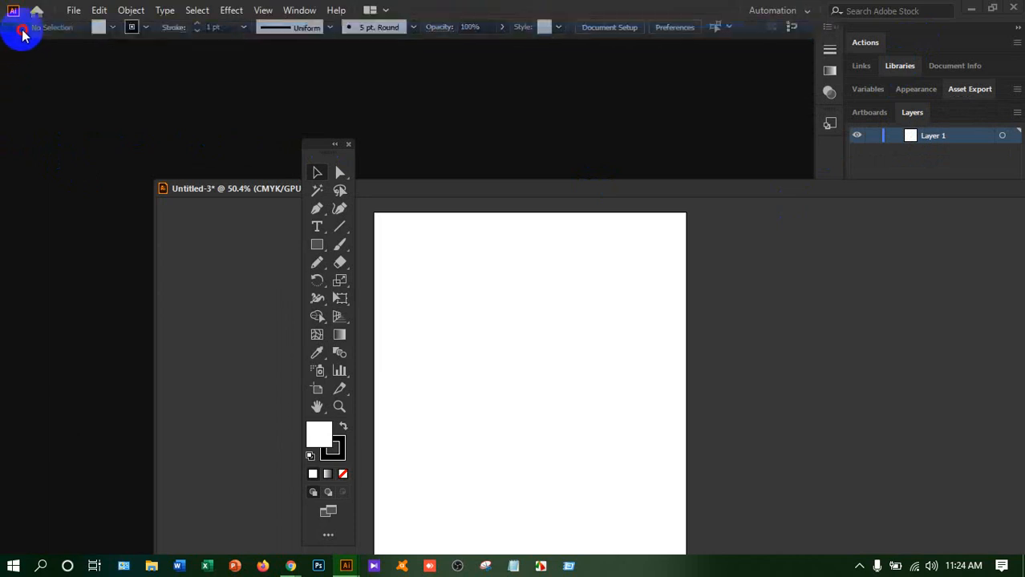
{"action": "left_click_drag", "start_coordinate": [314, 172], "coordinate": [8, 65]}
{"action": "left_click_drag", "start_coordinate": [266, 190], "coordinate": [201, 62]}
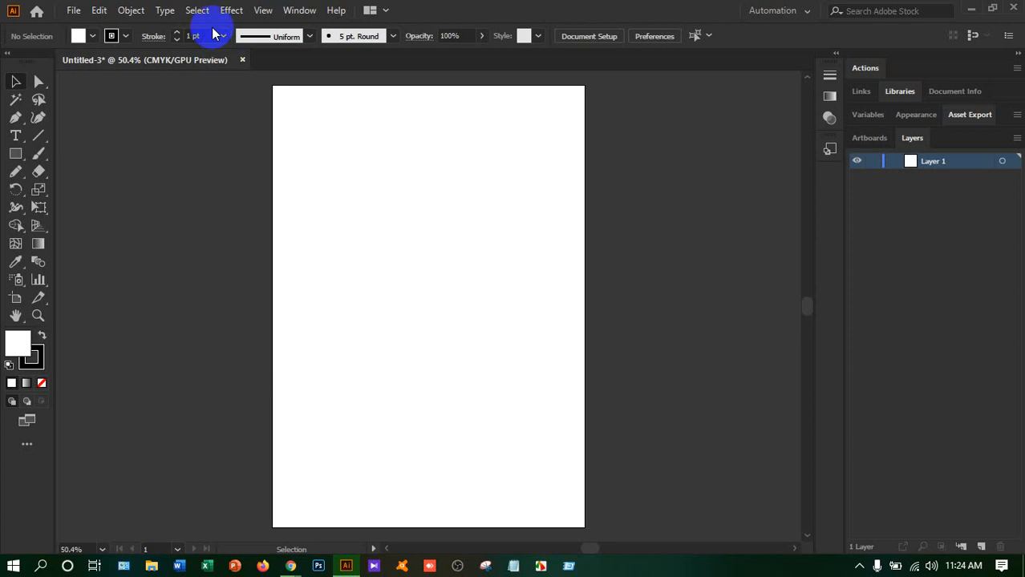
Open the General preferences and look through the Selection & Anchor Display, Type, Units, Guides & Grid and Smart Guides settings
{"action": "left_click", "coordinate": [98, 11]}
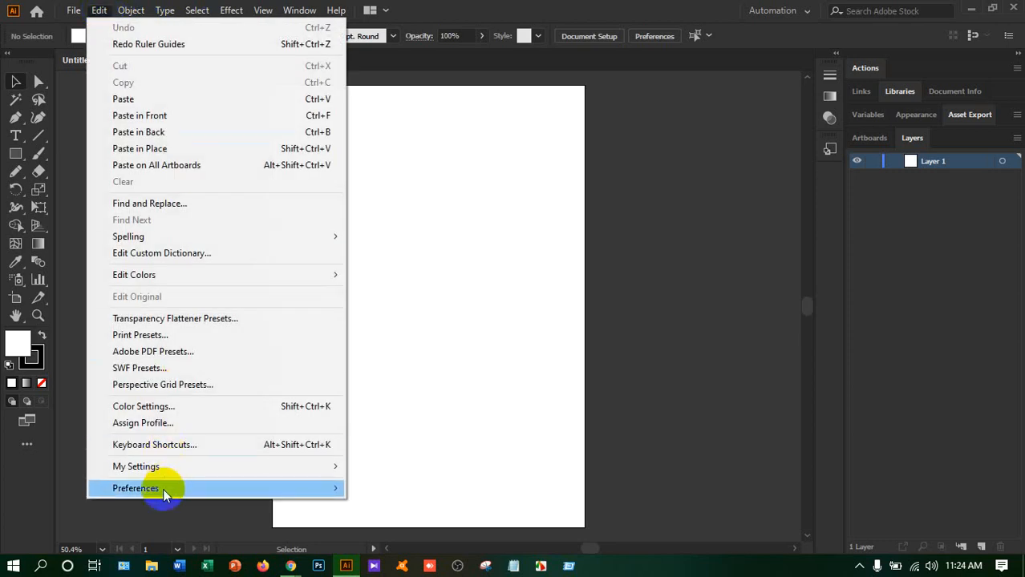
{"action": "mouse_move", "coordinate": [163, 488]}
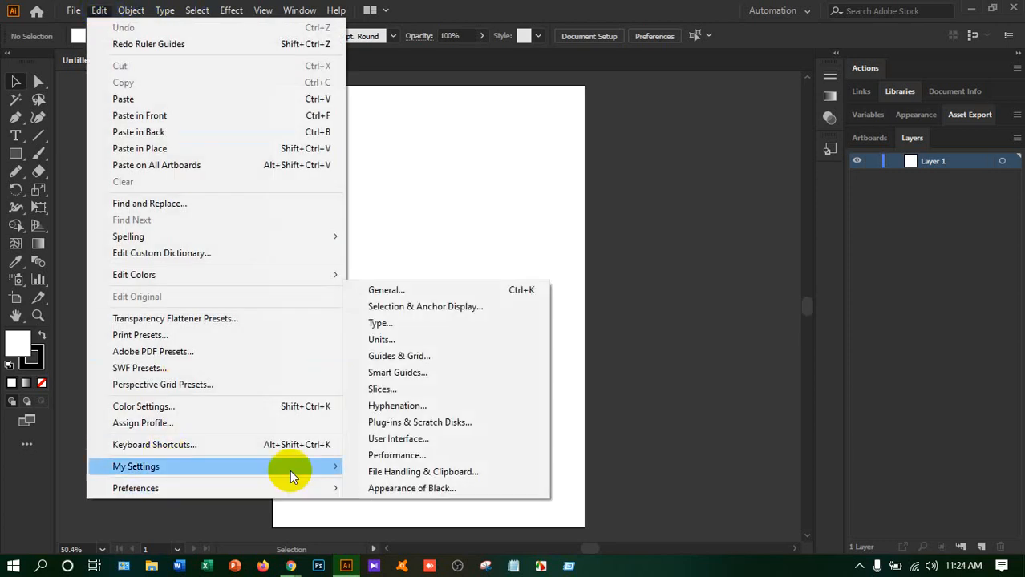
{"action": "left_click", "coordinate": [391, 289]}
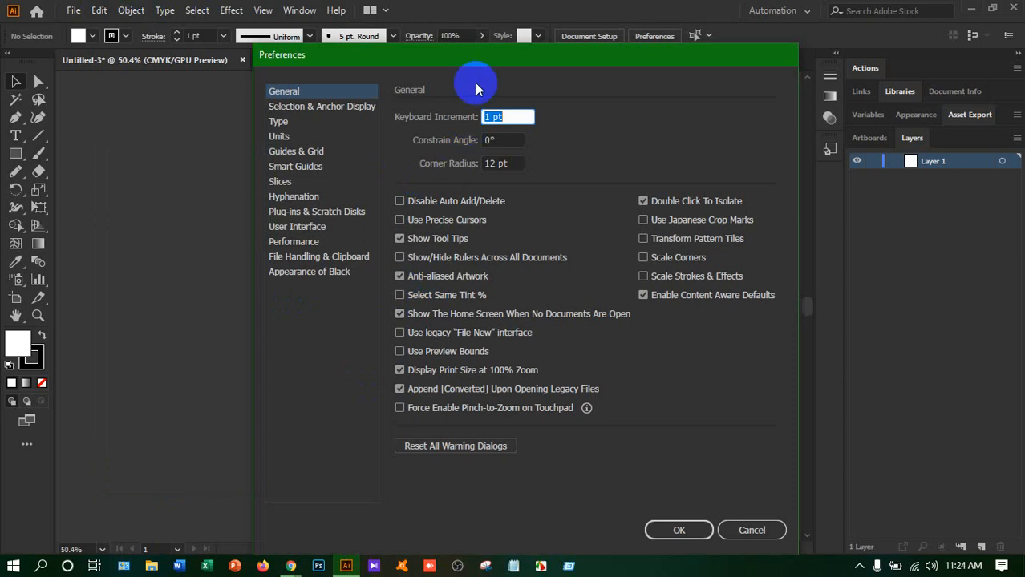
{"action": "left_click", "coordinate": [581, 13]}
{"action": "left_click_drag", "start_coordinate": [551, 64], "coordinate": [627, 27]}
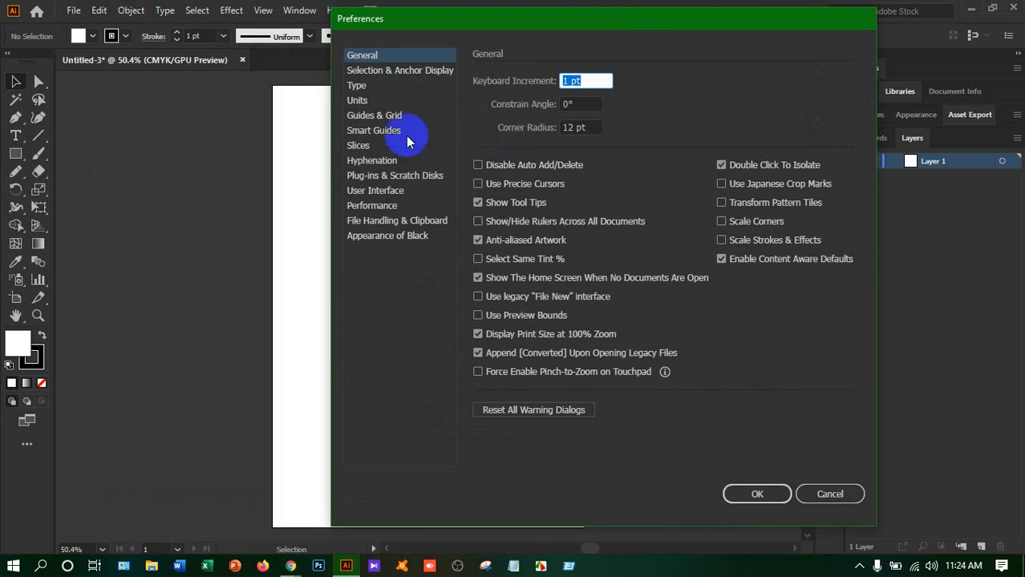
{"action": "left_click", "coordinate": [380, 71]}
{"action": "left_click", "coordinate": [359, 86]}
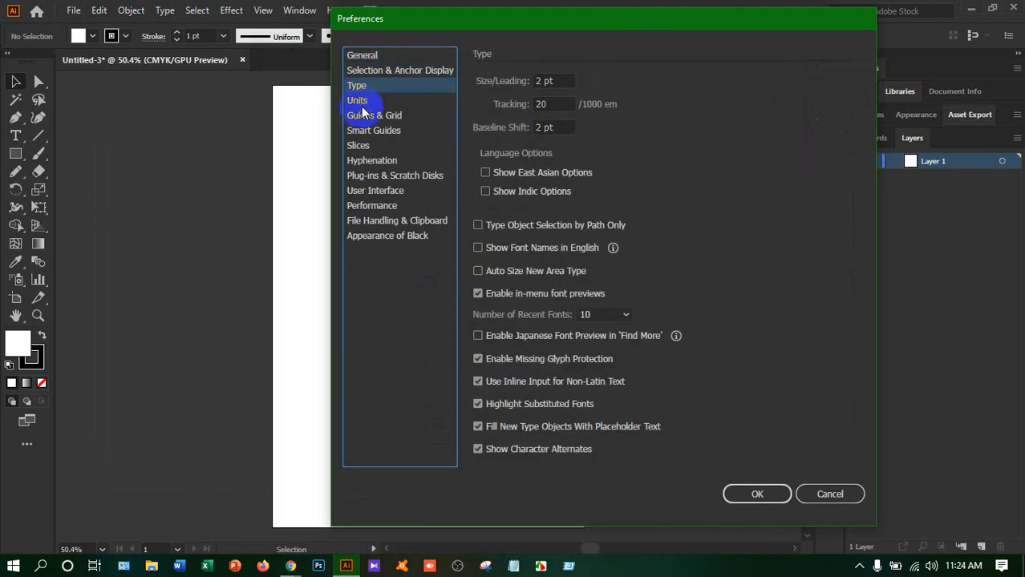
{"action": "left_click", "coordinate": [361, 103]}
{"action": "left_click", "coordinate": [366, 117]}
{"action": "left_click", "coordinate": [365, 131]}
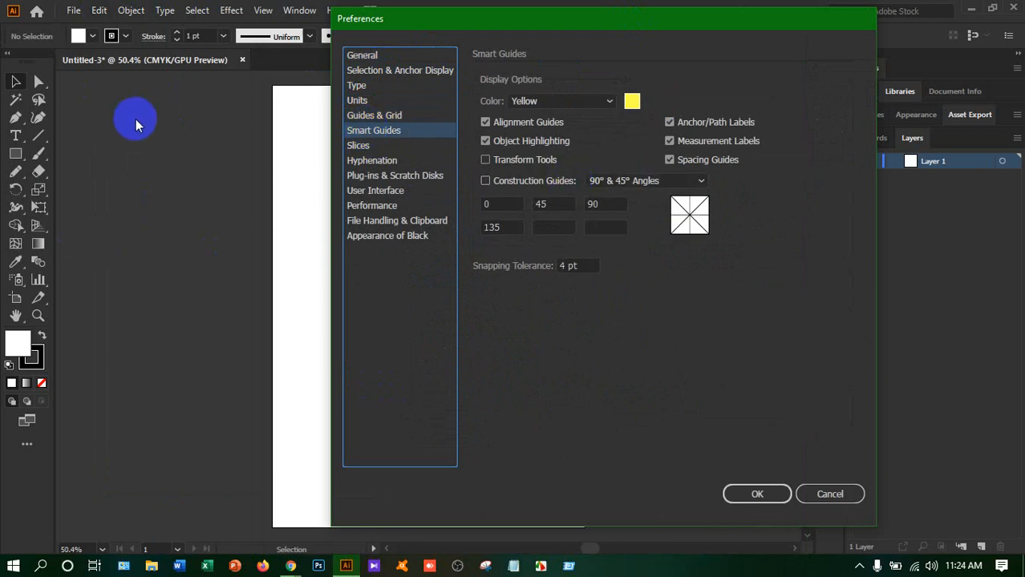
Set the user interface brightness to the lightest option in the preferences
{"action": "left_click", "coordinate": [378, 194]}
{"action": "left_click", "coordinate": [623, 90]}
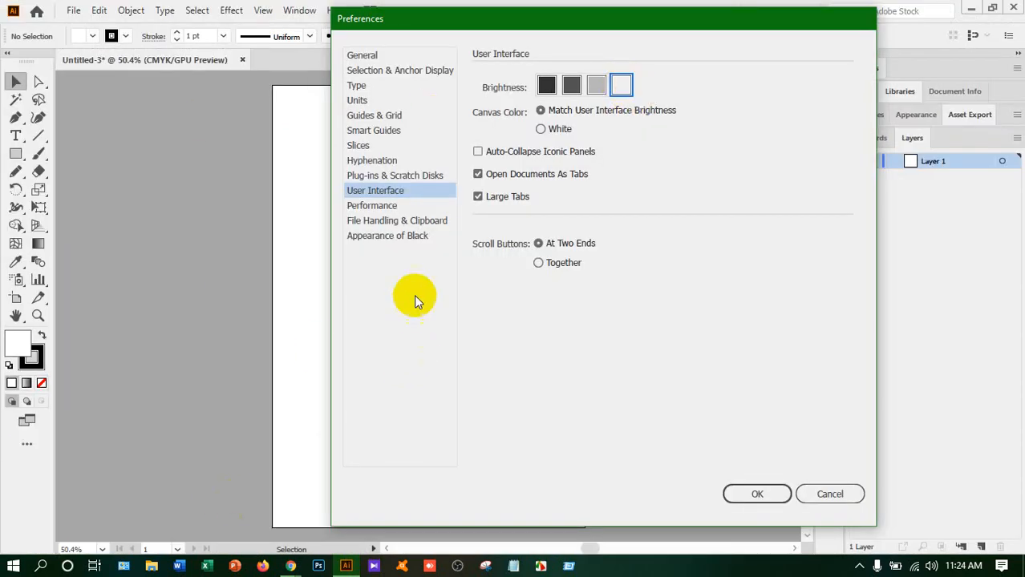
Set the guides' color to Medium Blue and their style to Dots in the Guides & Grid preferences
{"action": "left_click", "coordinate": [379, 117]}
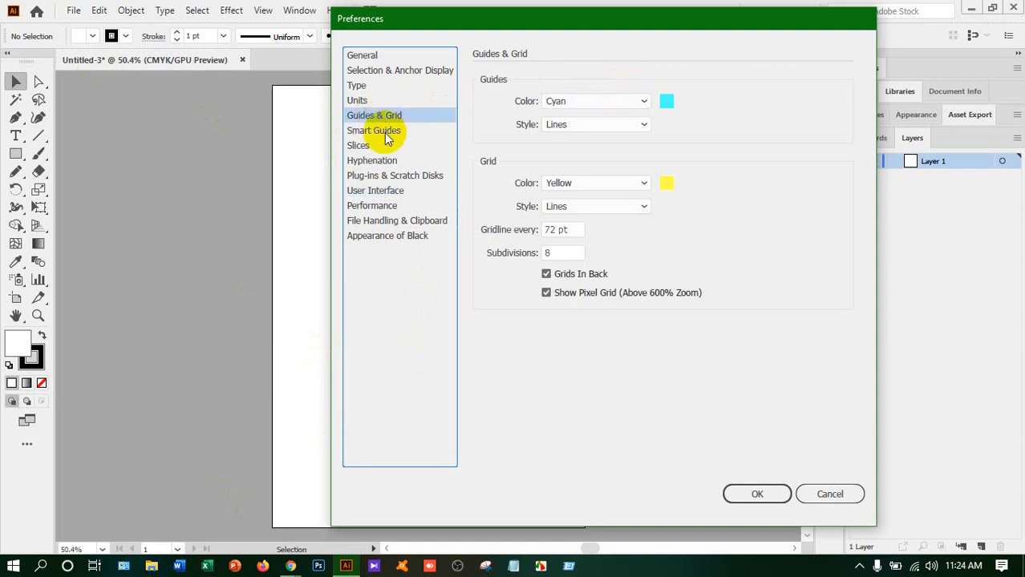
{"action": "left_click", "coordinate": [641, 104]}
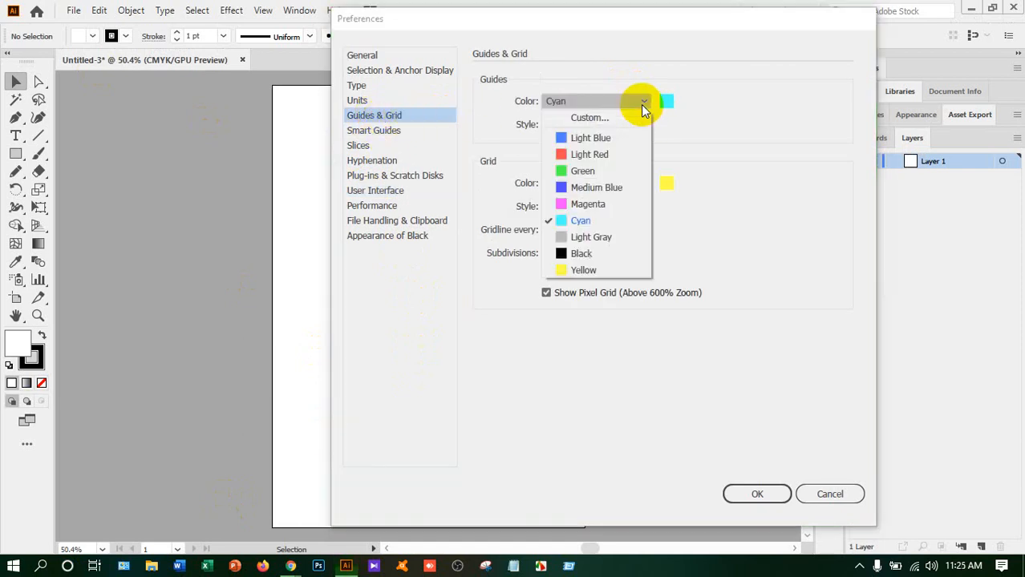
{"action": "left_click", "coordinate": [587, 153]}
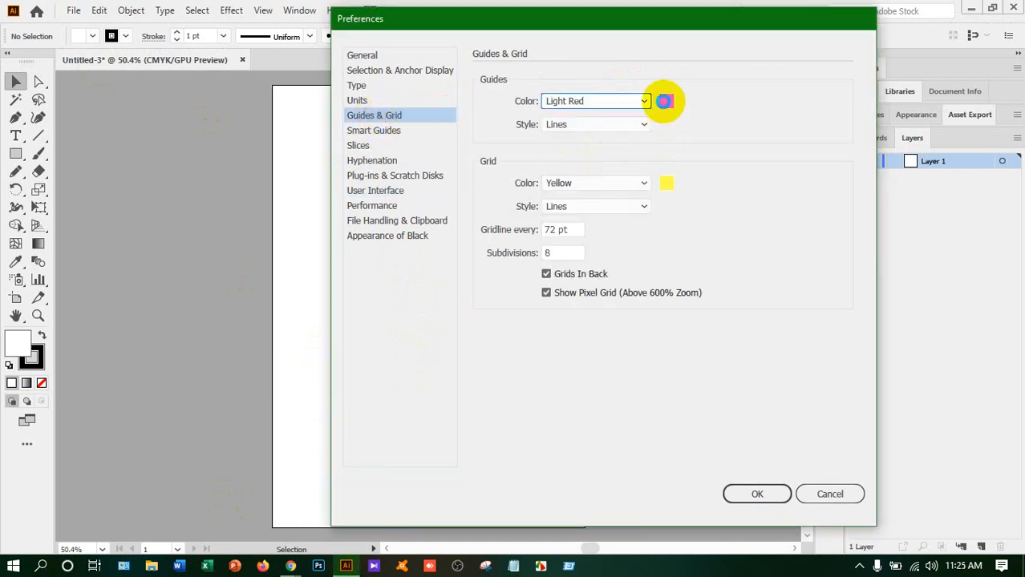
{"action": "left_click", "coordinate": [664, 101]}
{"action": "left_click", "coordinate": [665, 171]}
{"action": "left_click", "coordinate": [646, 105]}
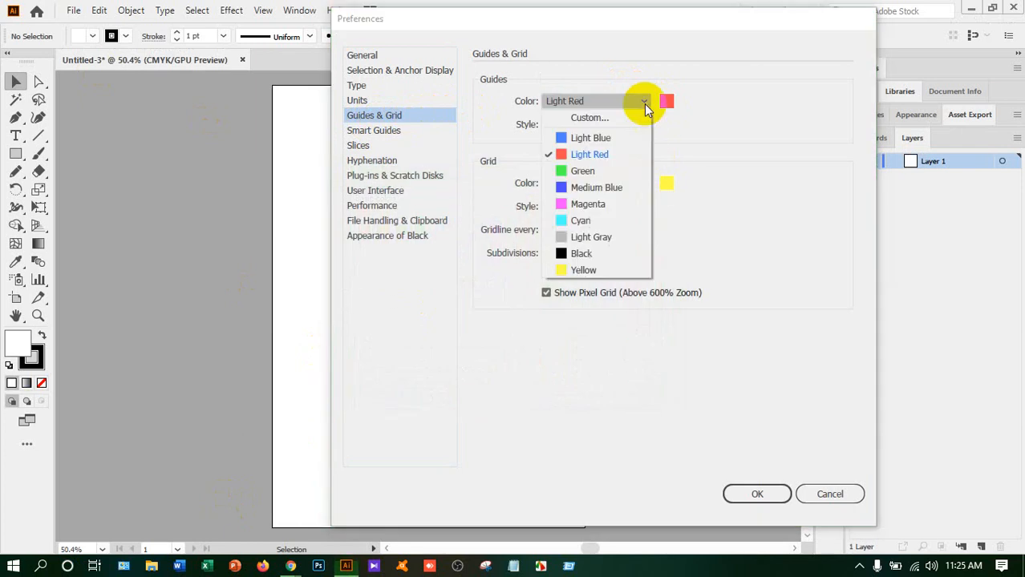
{"action": "left_click", "coordinate": [590, 187]}
{"action": "left_click", "coordinate": [628, 124]}
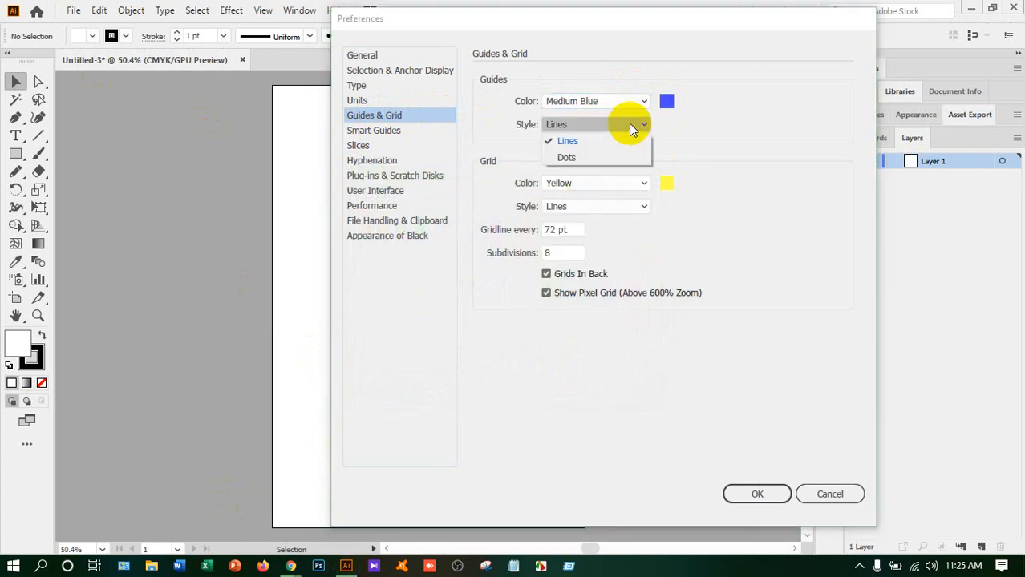
{"action": "left_click", "coordinate": [587, 154]}
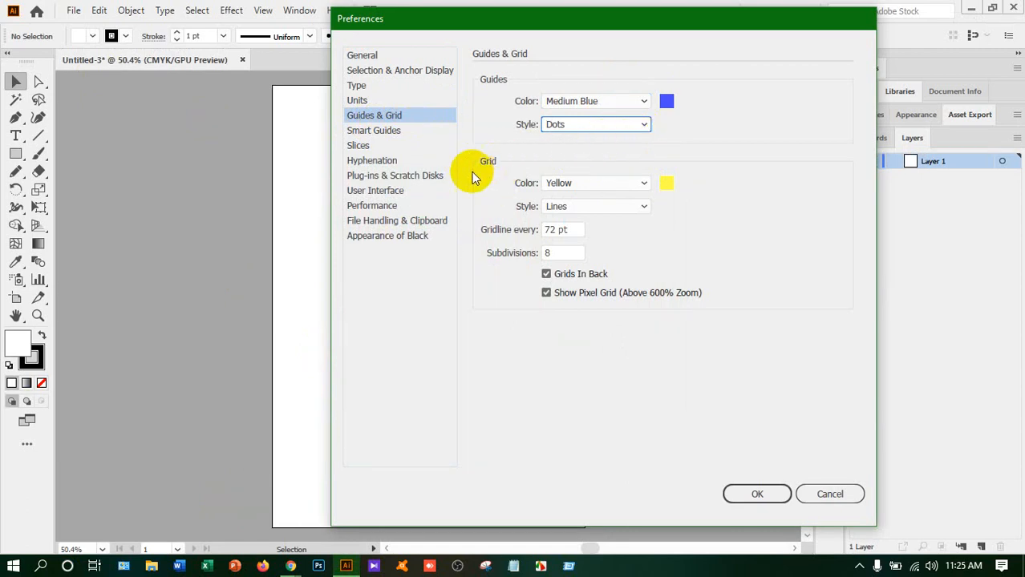
{"action": "left_click", "coordinate": [643, 185]}
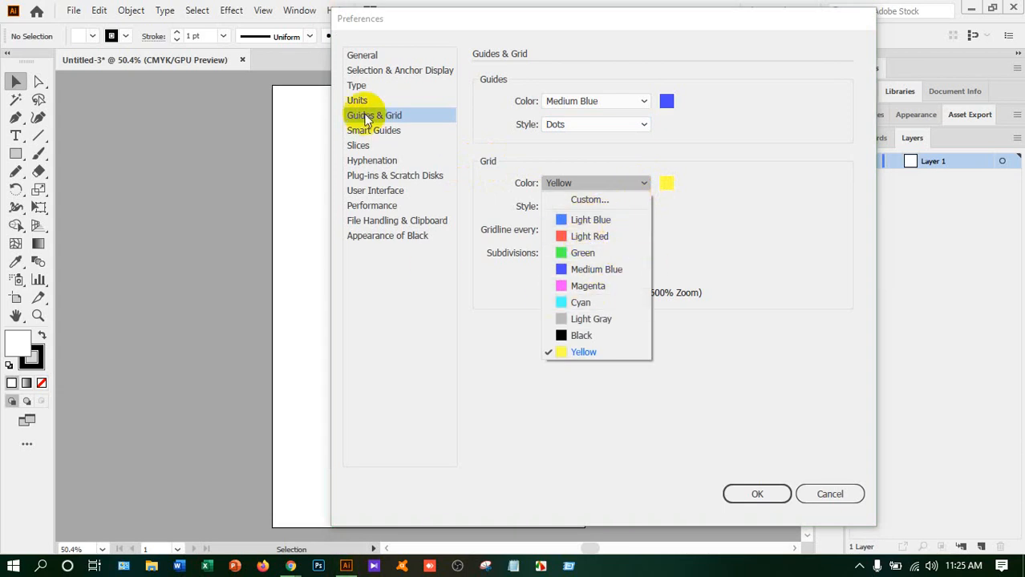
{"action": "left_click", "coordinate": [401, 313]}
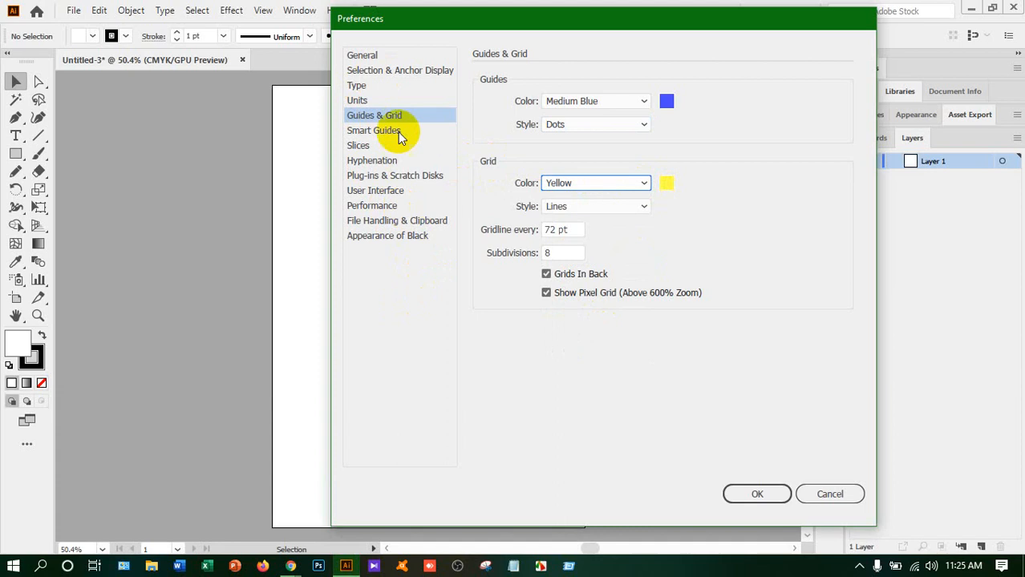
Look through the General, Plug-ins & Scratch Disks, Hyphenation and Slices preferences
{"action": "left_click", "coordinate": [362, 56]}
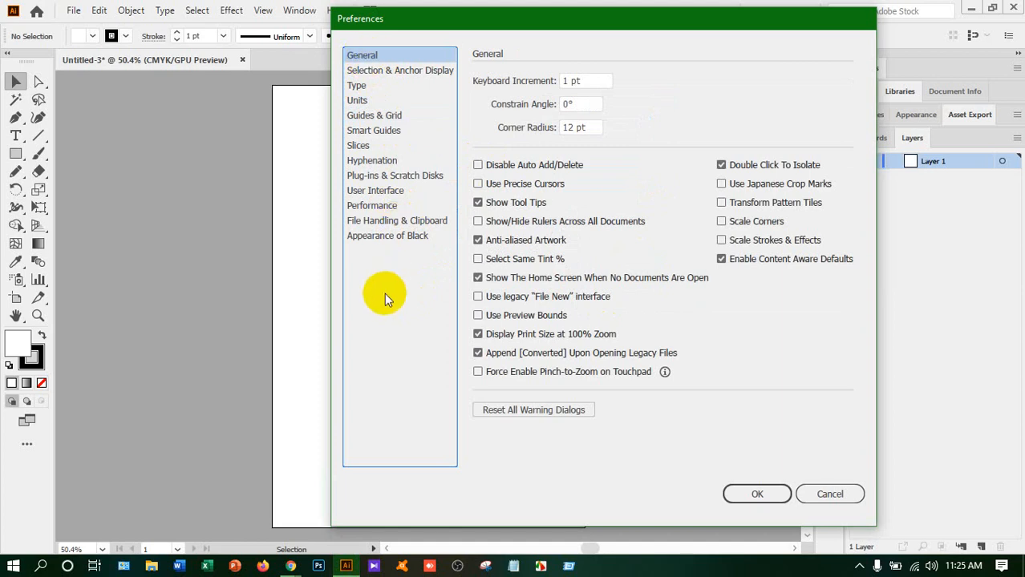
{"action": "left_click", "coordinate": [368, 175]}
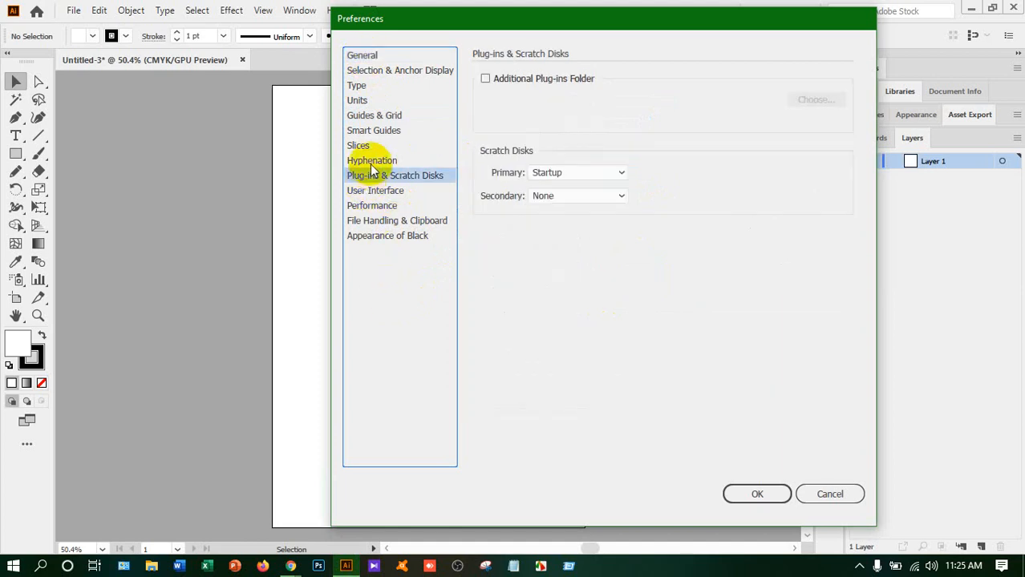
{"action": "left_click", "coordinate": [371, 163]}
{"action": "left_click", "coordinate": [356, 146]}
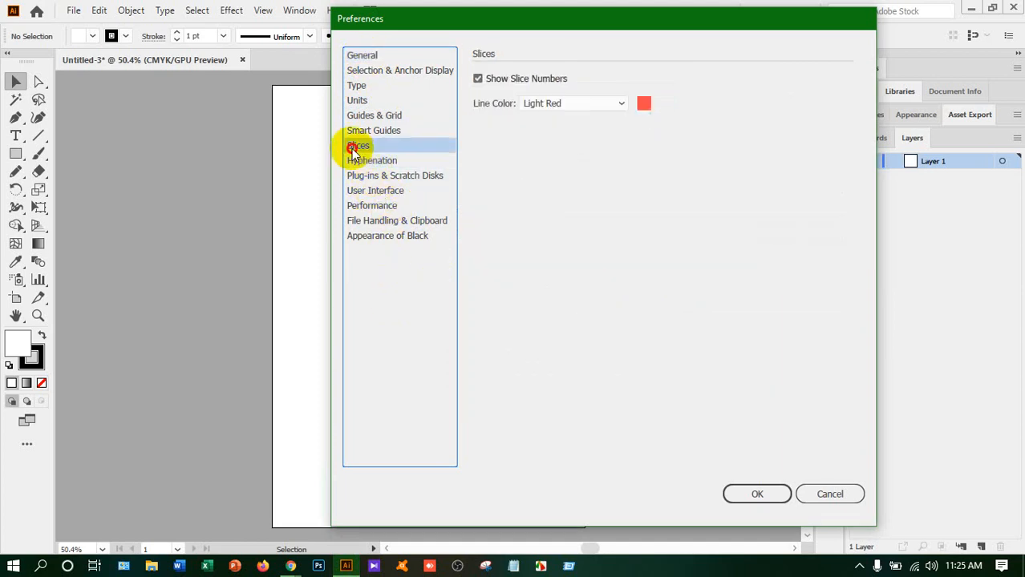
Review the Guides & Grid and Smart Guides preferences and discard the preference changes
{"action": "left_click", "coordinate": [382, 116]}
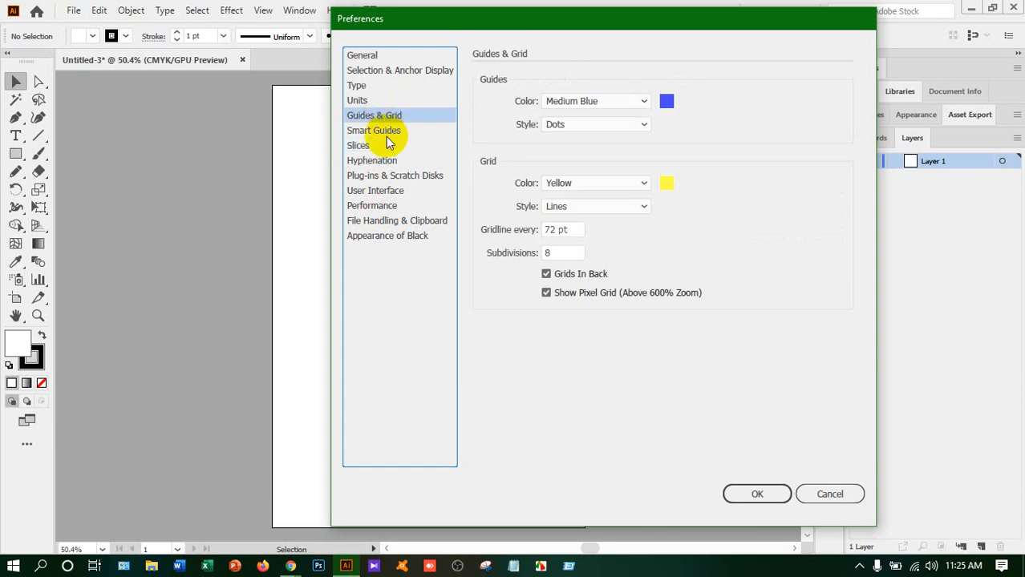
{"action": "left_click", "coordinate": [380, 131]}
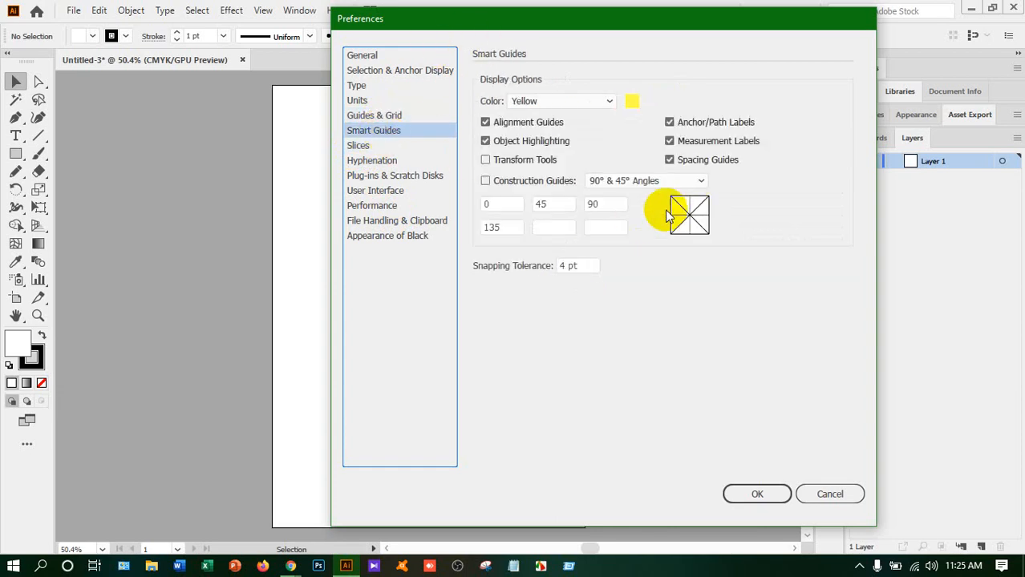
{"action": "left_click", "coordinate": [825, 497]}
Look through the edit, view, effect, selection, type, object, help and window commands, including the available toolbar options
{"action": "left_click", "coordinate": [98, 11]}
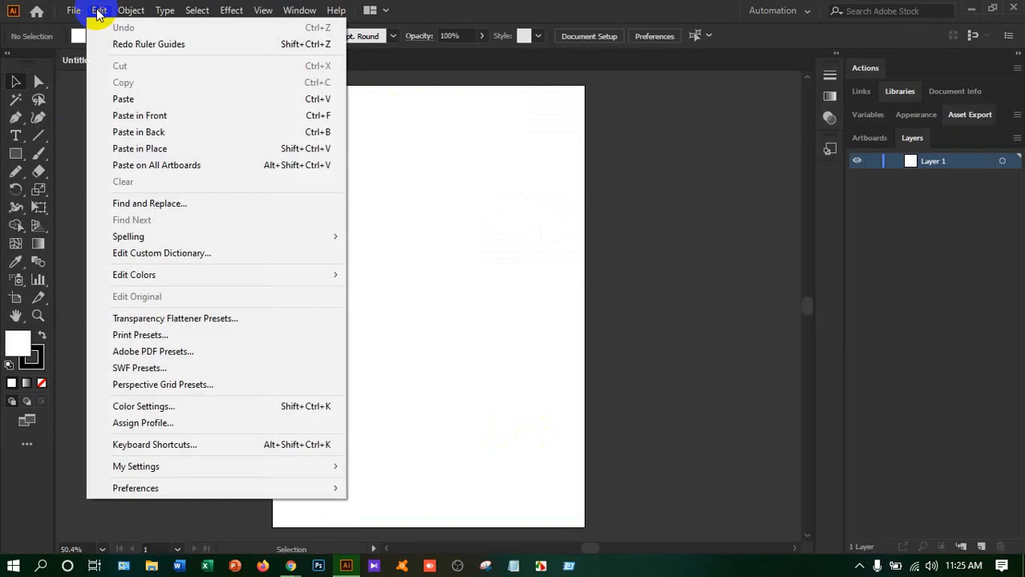
{"action": "left_click", "coordinate": [405, 9]}
{"action": "left_click", "coordinate": [263, 11]}
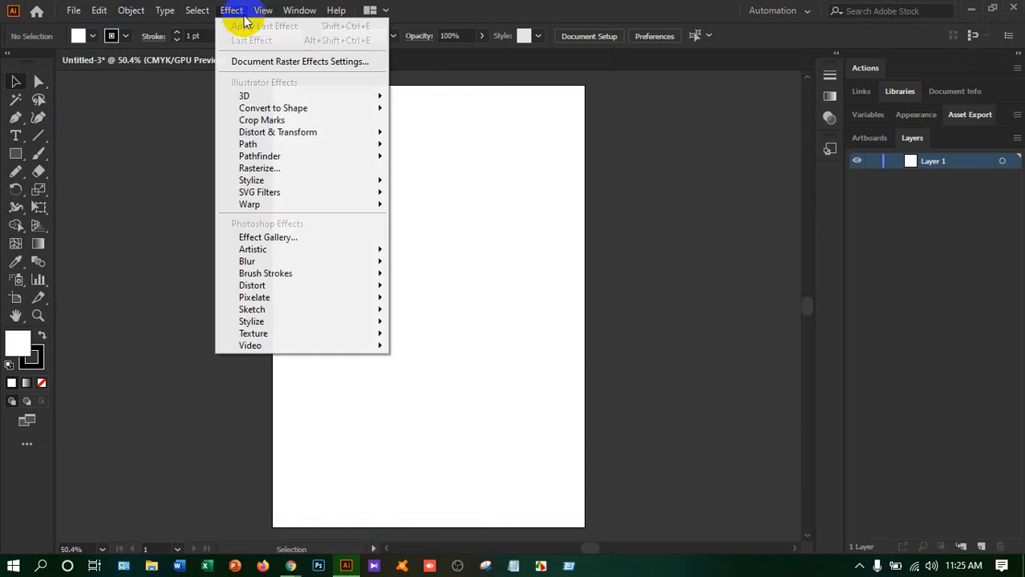
{"action": "left_click", "coordinate": [232, 11]}
{"action": "left_click", "coordinate": [200, 11]}
{"action": "left_click", "coordinate": [191, 12]}
{"action": "left_click", "coordinate": [166, 11]}
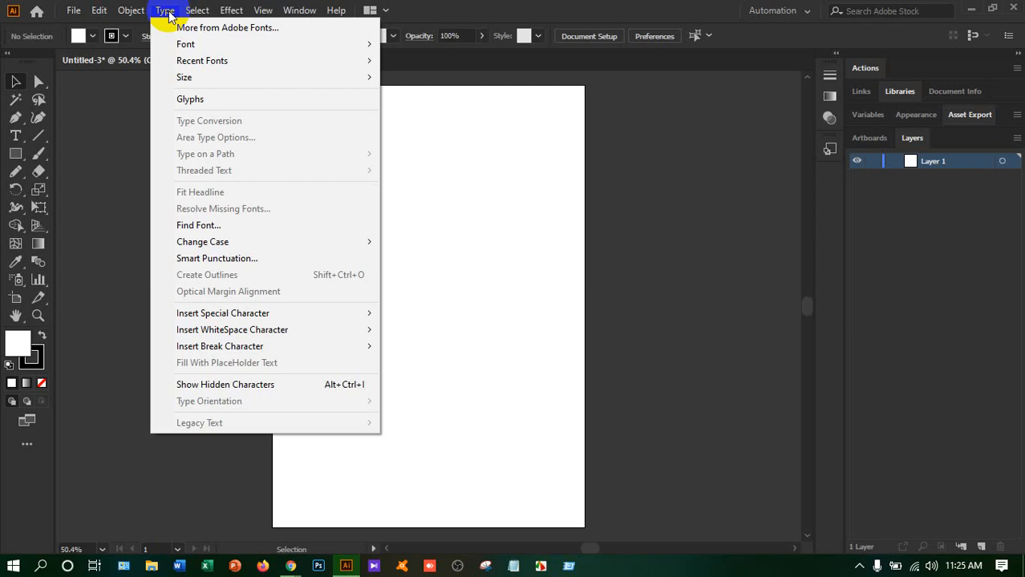
{"action": "mouse_move", "coordinate": [138, 13]}
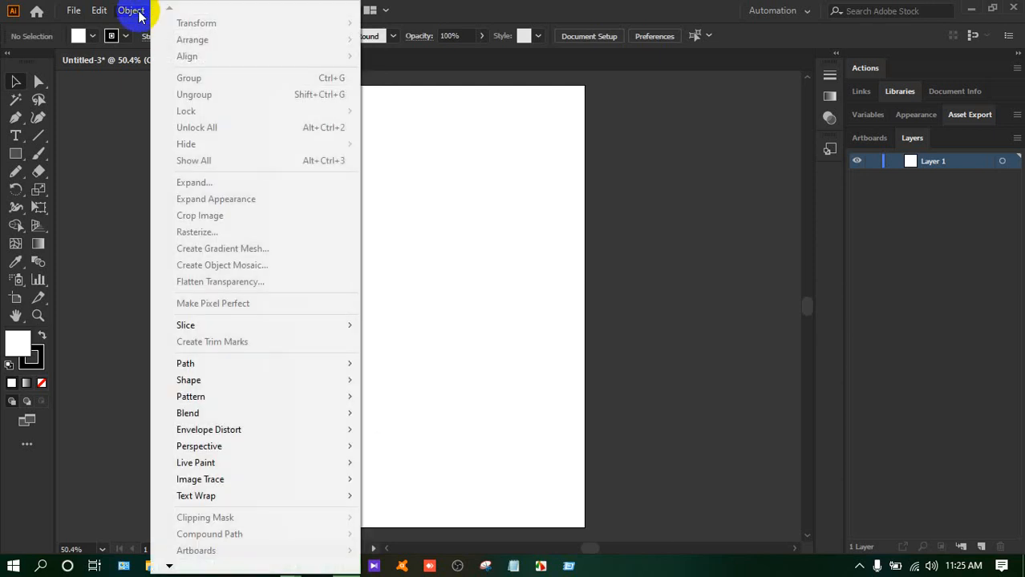
{"action": "mouse_move", "coordinate": [100, 13]}
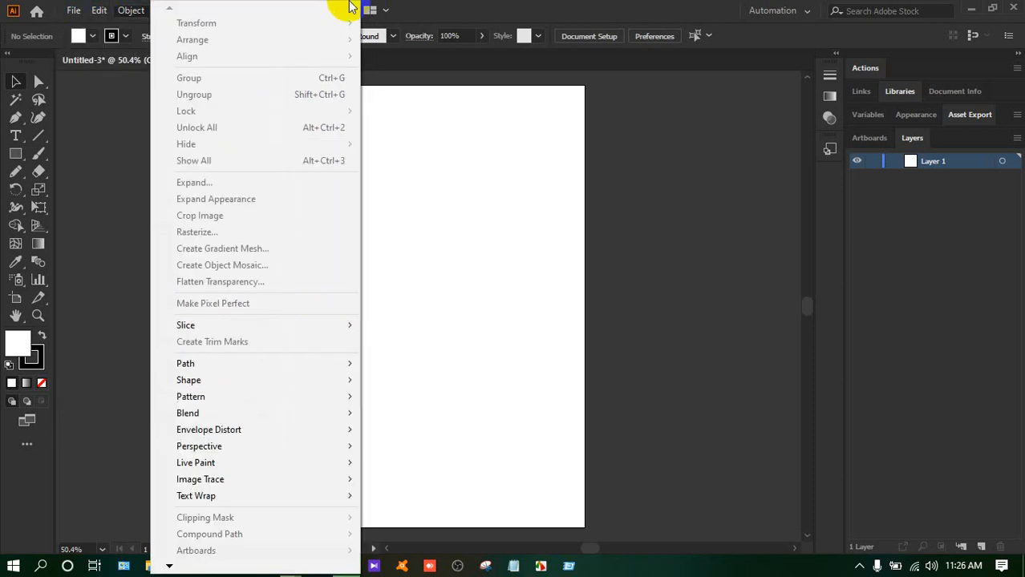
{"action": "left_click", "coordinate": [337, 12]}
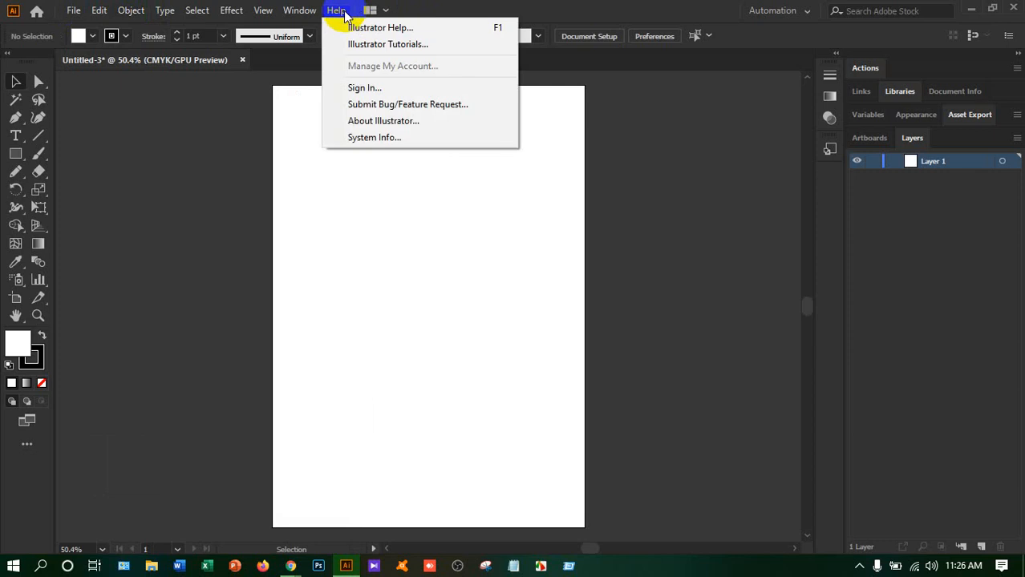
{"action": "mouse_move", "coordinate": [308, 14]}
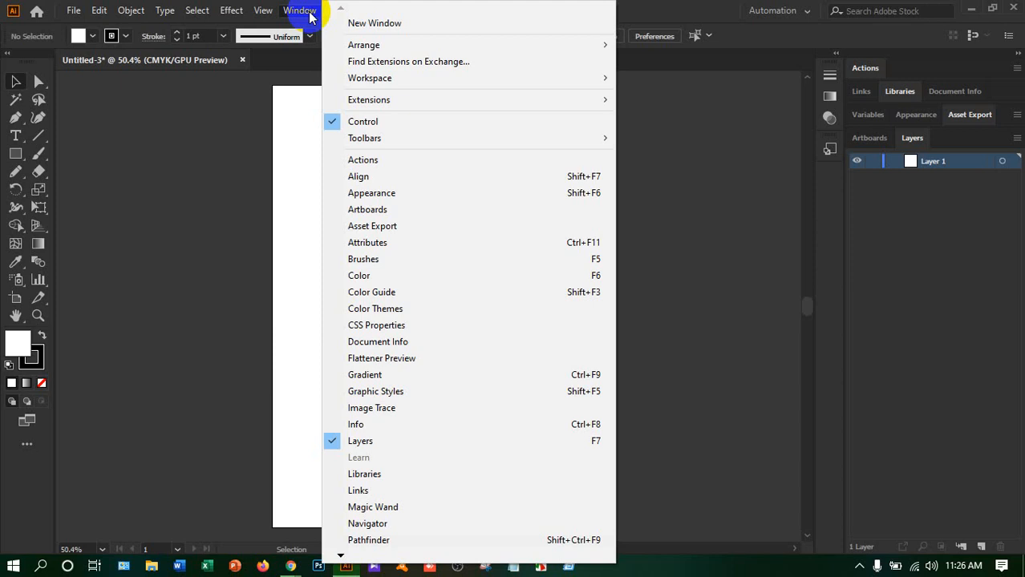
{"action": "mouse_move", "coordinate": [451, 139]}
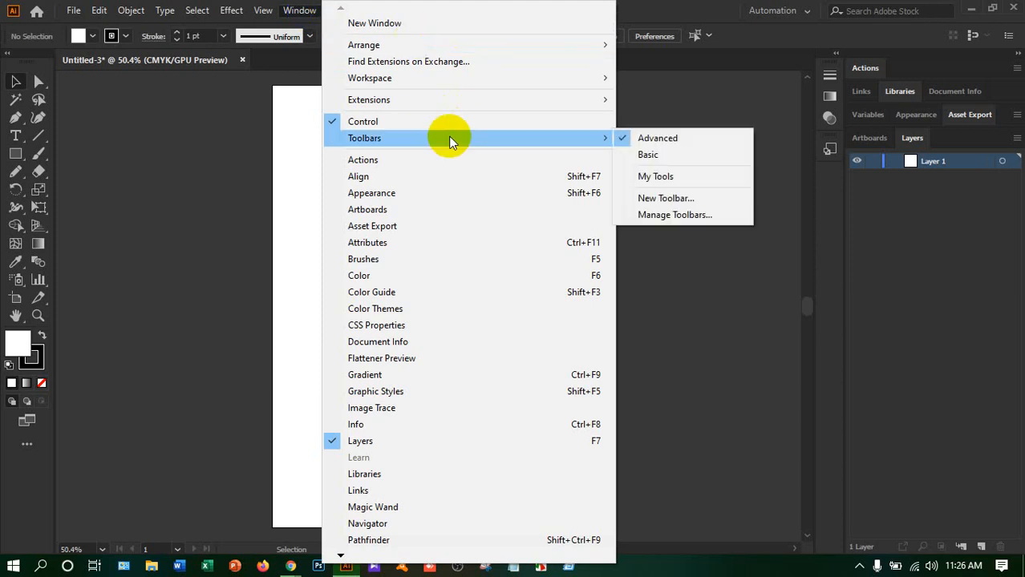
{"action": "left_click", "coordinate": [645, 18]}
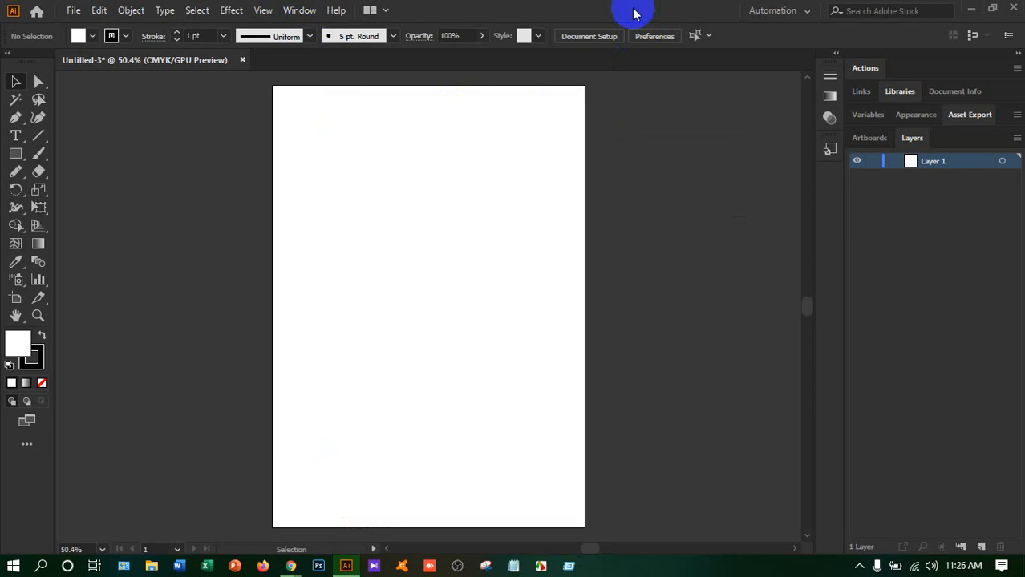
Create a new custom toolbar, naming it with the owner's first name followed by the word Tool
{"action": "left_click", "coordinate": [311, 12]}
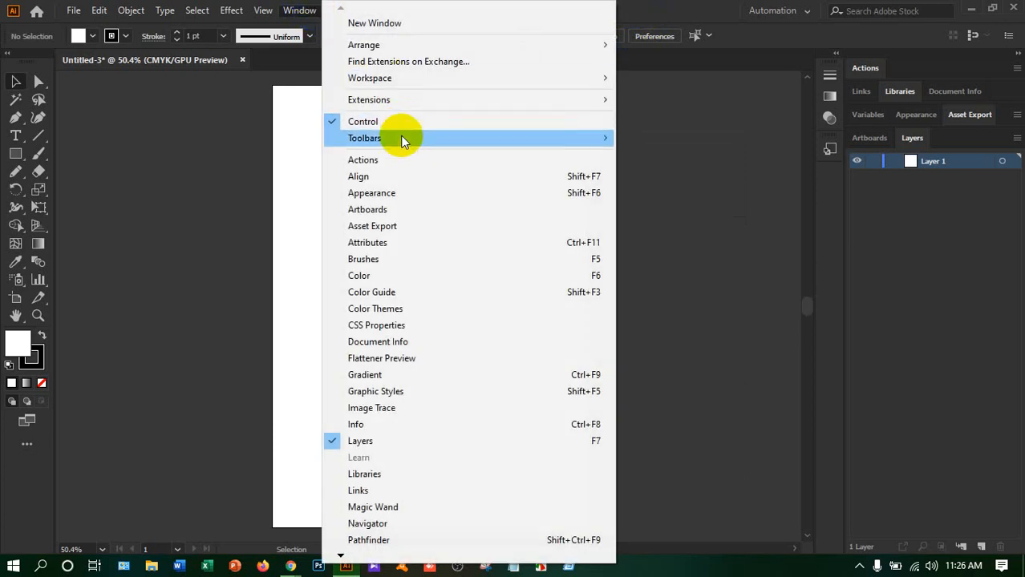
{"action": "mouse_move", "coordinate": [403, 138]}
{"action": "left_click", "coordinate": [672, 206]}
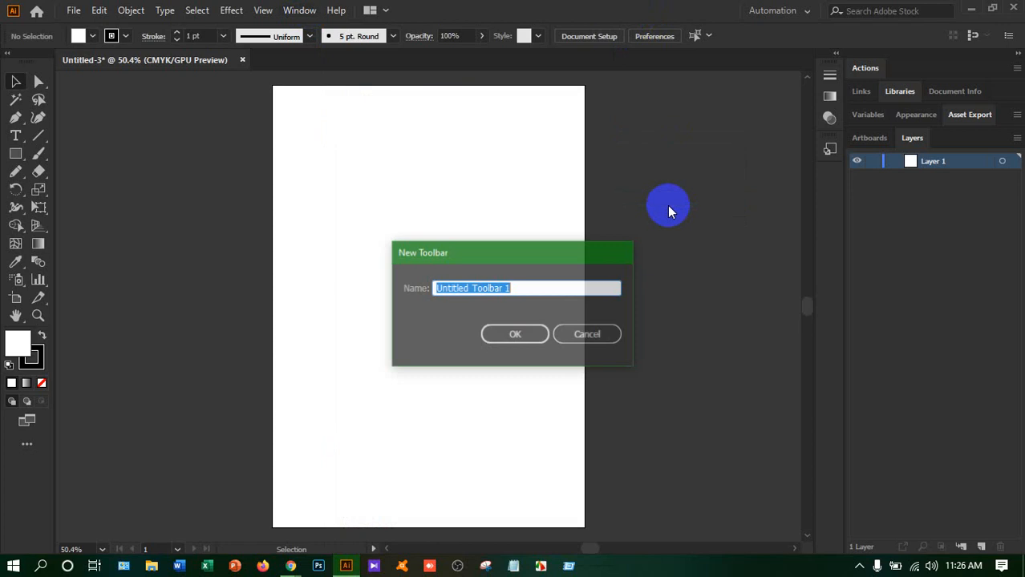
{"action": "left_click_drag", "start_coordinate": [569, 255], "coordinate": [348, 138]}
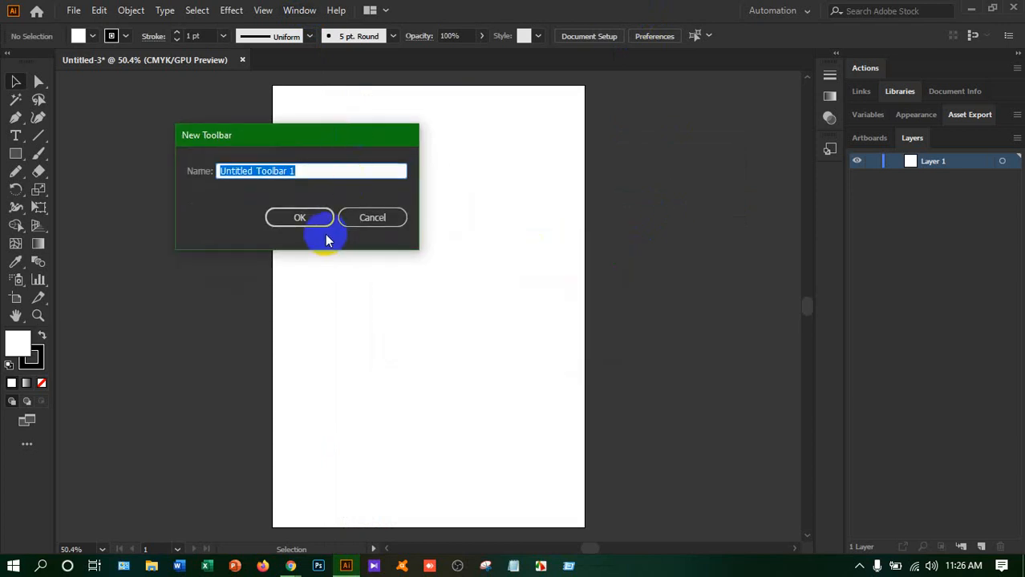
{"action": "type", "text": "My"}
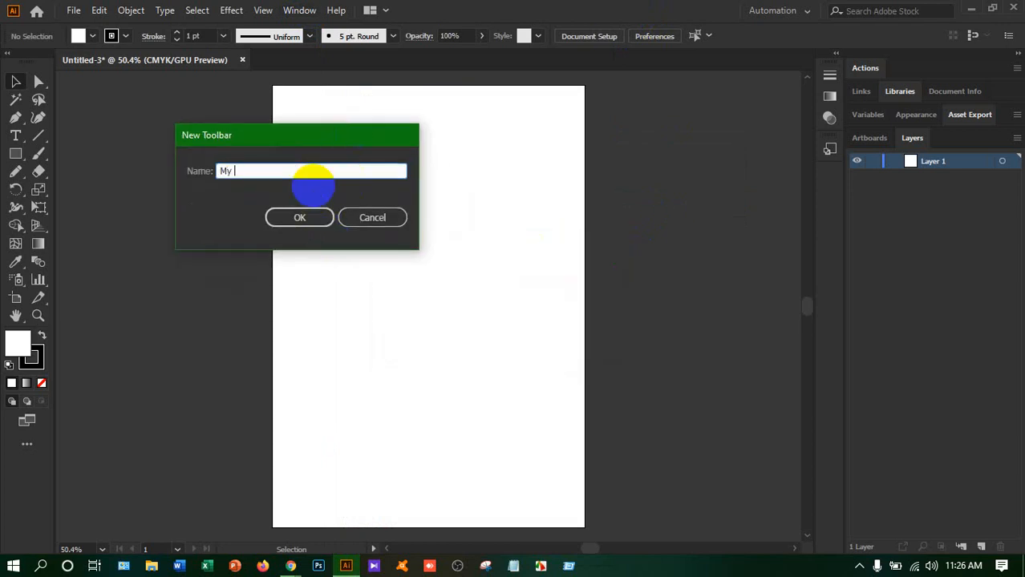
{"action": "type", "text": " Tools"}
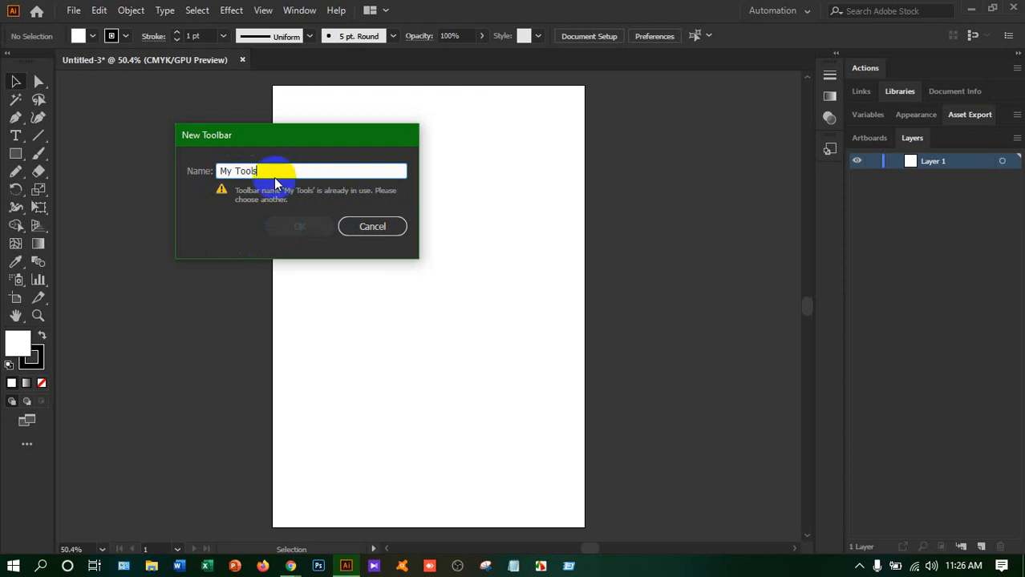
{"action": "left_click_drag", "start_coordinate": [265, 171], "coordinate": [195, 179]}
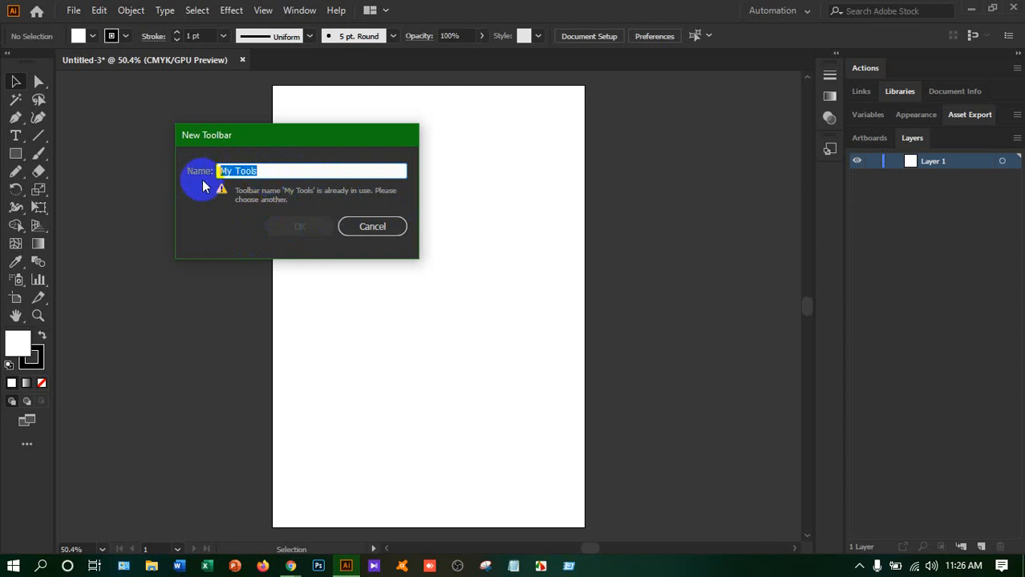
{"action": "type", "text": "Kaziuls"}
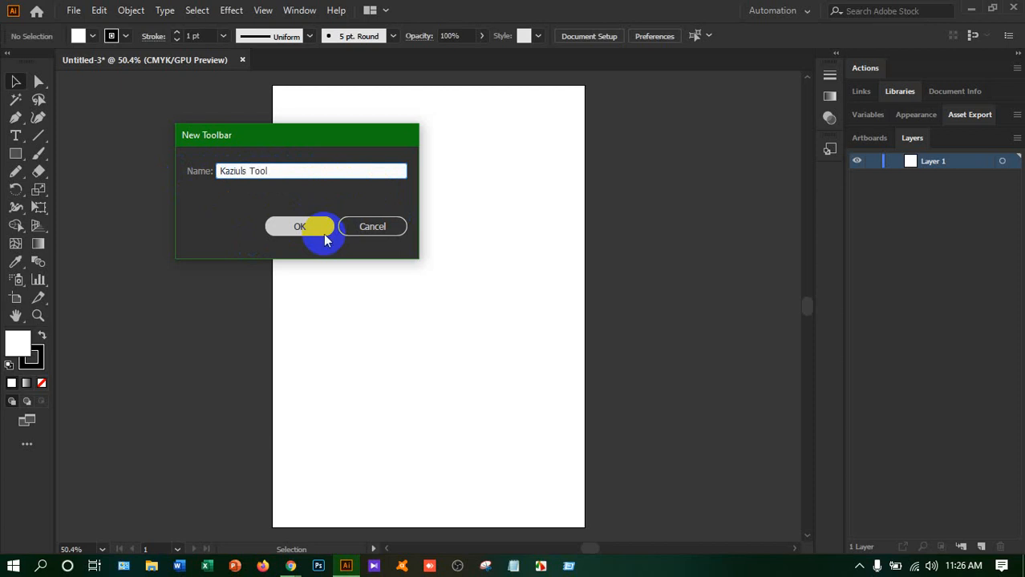
{"action": "left_click", "coordinate": [320, 228]}
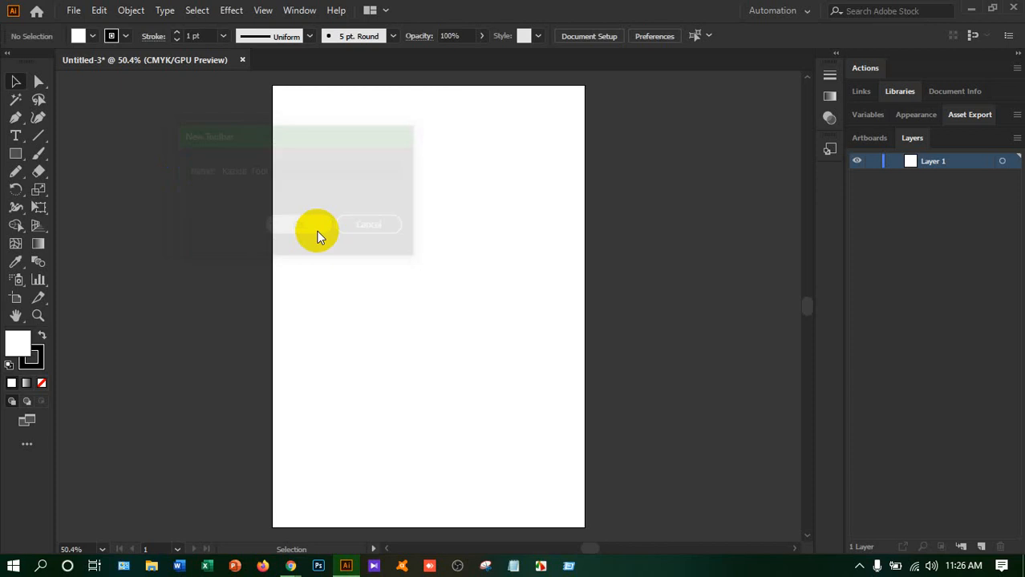
Add the Selection Tool to the new custom toolbar from the full tool list and try adding the Pen Tool
{"action": "left_click", "coordinate": [172, 107]}
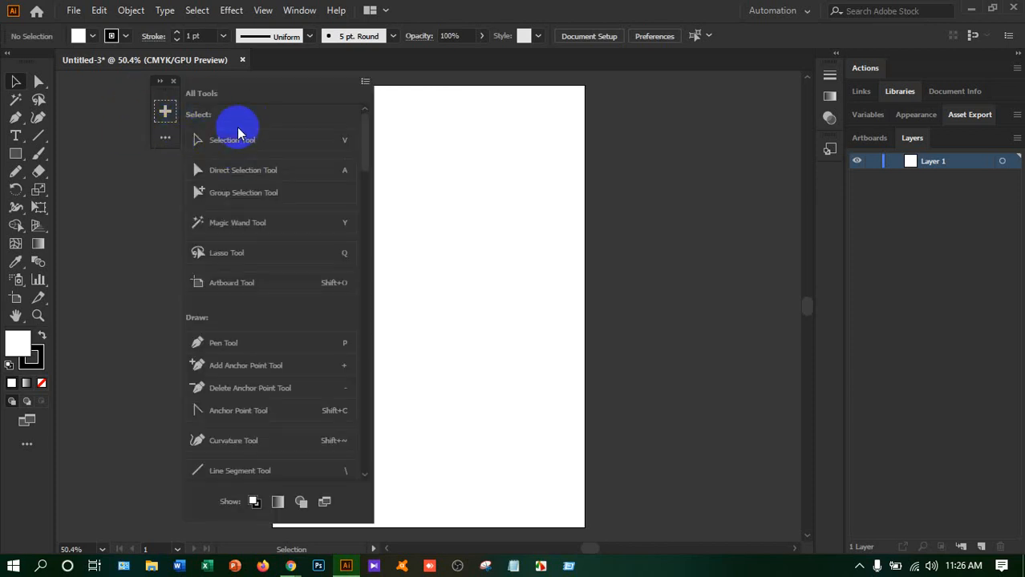
{"action": "left_click_drag", "start_coordinate": [277, 144], "coordinate": [167, 113]}
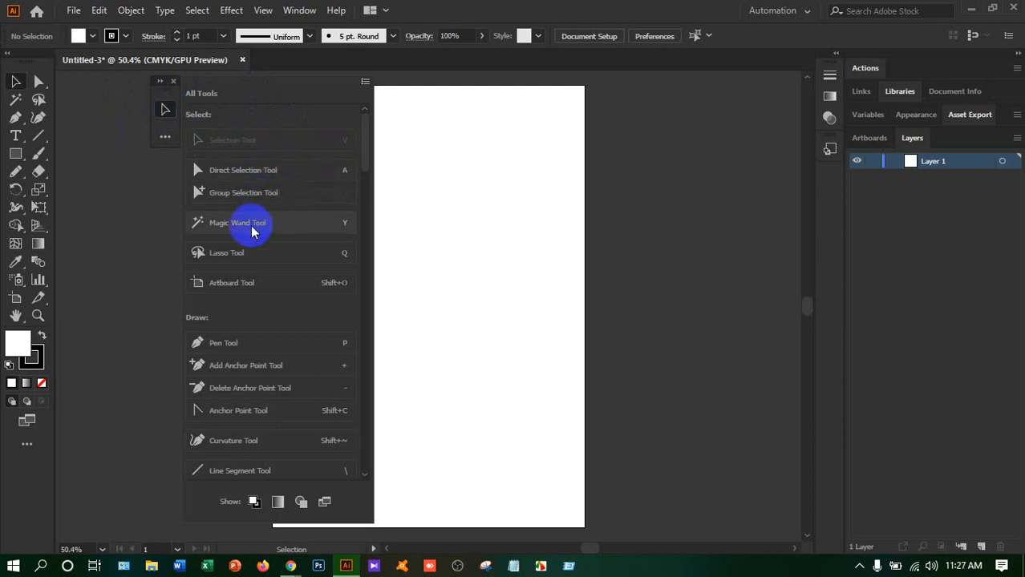
{"action": "mouse_move", "coordinate": [234, 343]}
{"action": "left_mouse_down"}
{"action": "mouse_move", "coordinate": [197, 268]}
{"action": "mouse_move", "coordinate": [165, 133]}
{"action": "left_mouse_up"}
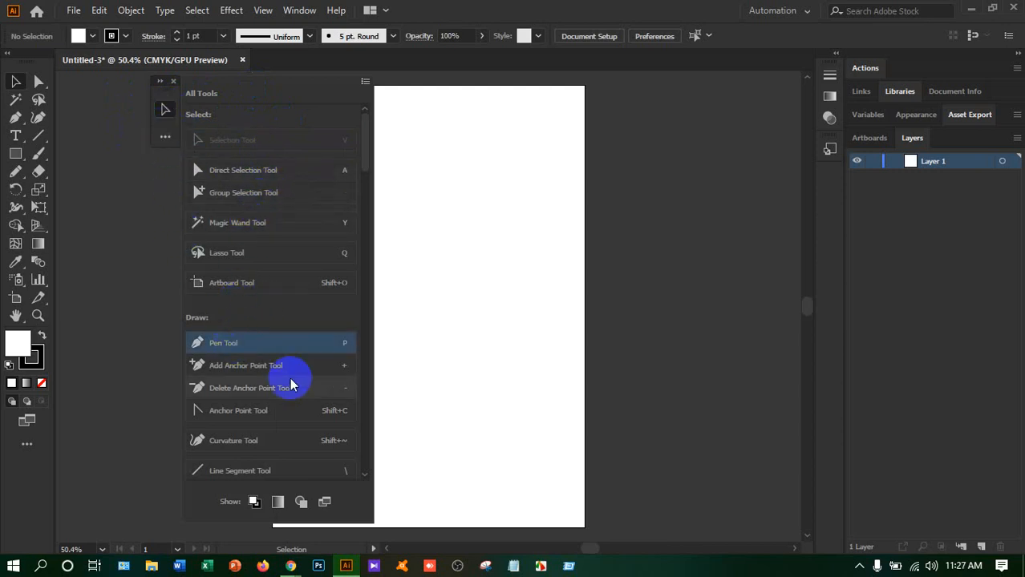
Find the Type Tool in the full tool list and add it to the Selection Tool's slot in the custom toolbar
{"action": "scroll", "coordinate": [275, 425], "scroll_direction": "down", "scroll_amount": 5}
{"action": "scroll", "coordinate": [274, 355], "scroll_direction": "down", "scroll_amount": 10}
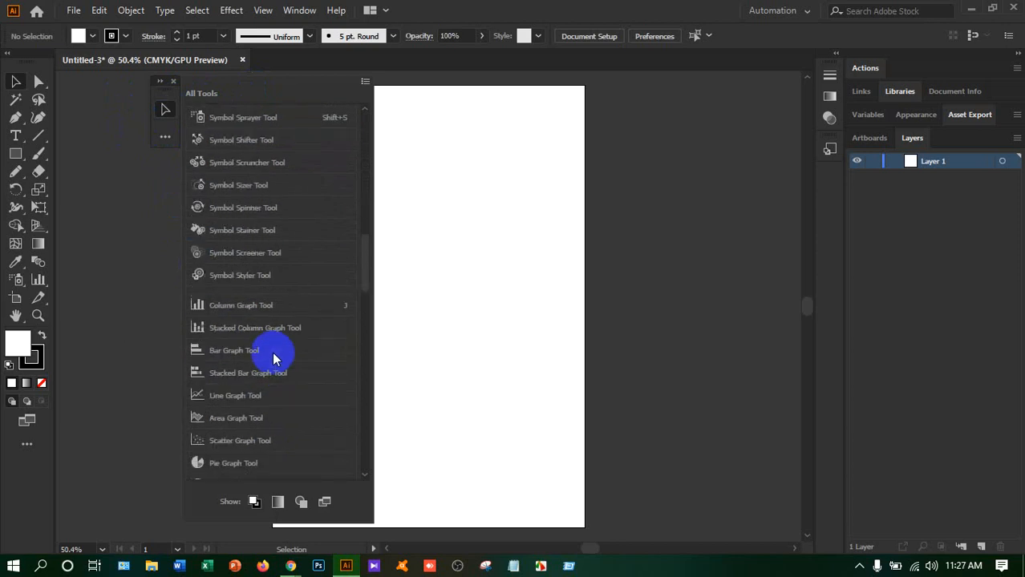
{"action": "scroll", "coordinate": [271, 358], "scroll_direction": "down", "scroll_amount": 4}
{"action": "scroll", "coordinate": [269, 357], "scroll_direction": "up", "scroll_amount": 20}
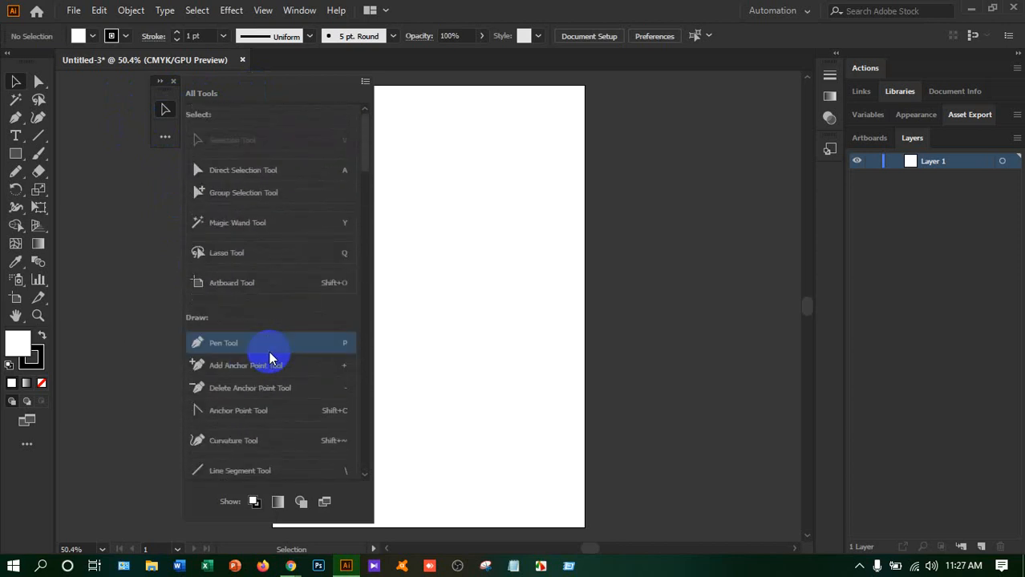
{"action": "scroll", "coordinate": [269, 351], "scroll_direction": "down", "scroll_amount": 8}
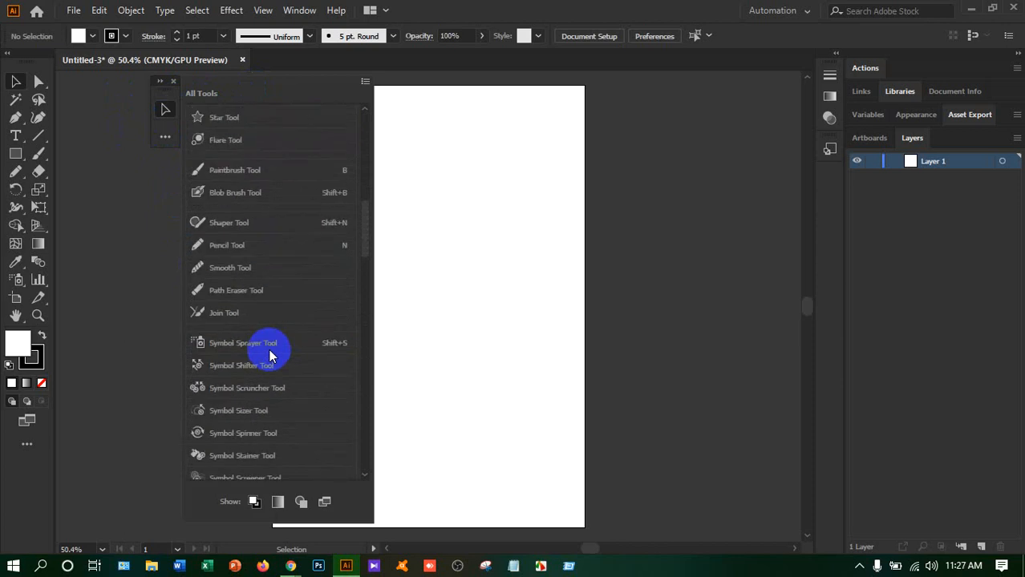
{"action": "scroll", "coordinate": [270, 355], "scroll_direction": "down", "scroll_amount": 8}
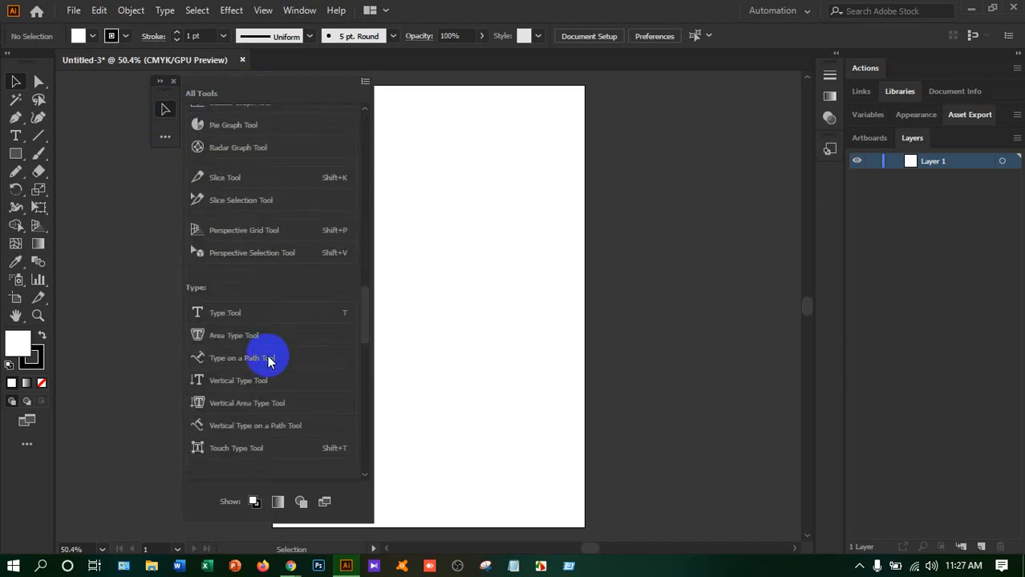
{"action": "left_click_drag", "start_coordinate": [233, 313], "coordinate": [200, 193]}
{"action": "left_click_drag", "start_coordinate": [164, 137], "coordinate": [166, 126]}
{"action": "left_click", "coordinate": [167, 135]}
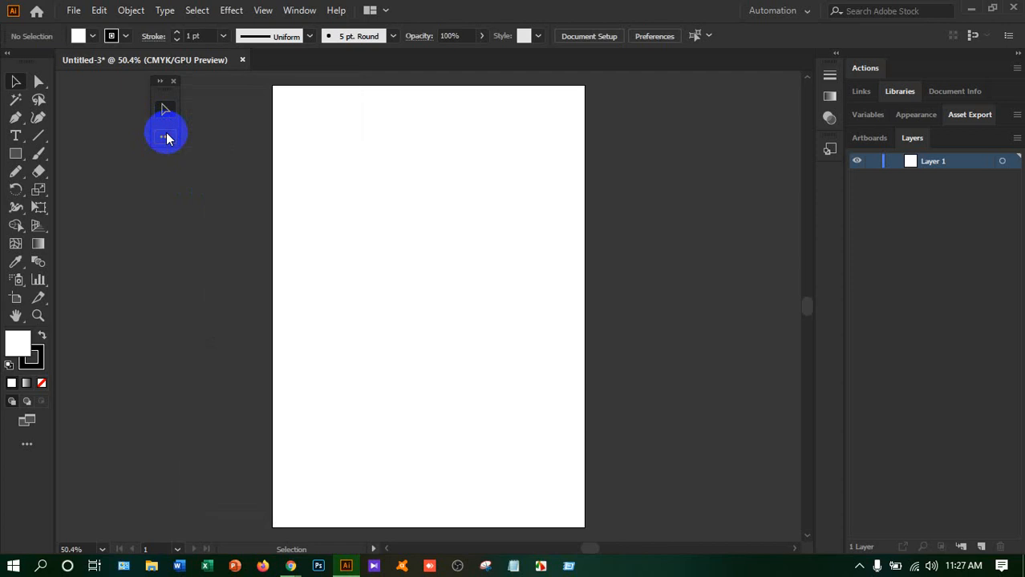
{"action": "left_click", "coordinate": [165, 135]}
{"action": "left_click_drag", "start_coordinate": [230, 329], "coordinate": [166, 116]}
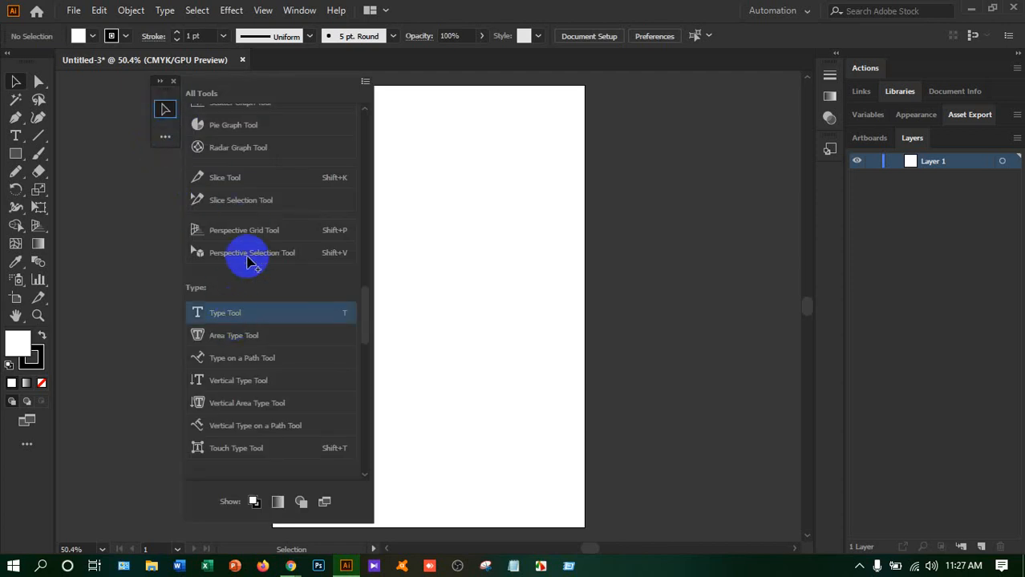
{"action": "left_click_drag", "start_coordinate": [222, 314], "coordinate": [311, 94]}
{"action": "left_click", "coordinate": [165, 115]}
Group the Pen Tool with the Selection and Type tools in the custom toolbar and close the tool list
{"action": "scroll", "coordinate": [245, 211], "scroll_direction": "up", "scroll_amount": 3}
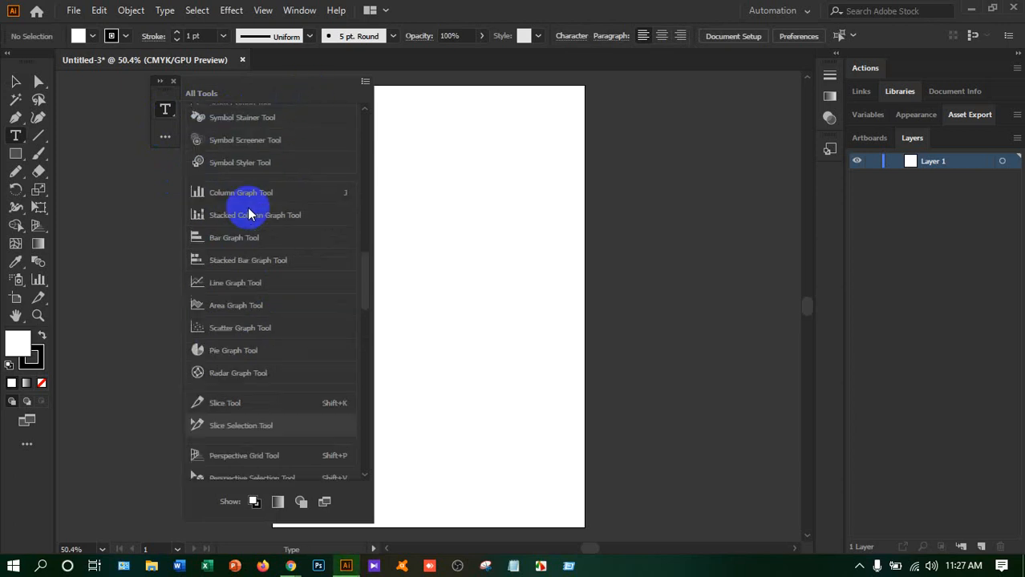
{"action": "scroll", "coordinate": [249, 212], "scroll_direction": "up", "scroll_amount": 2}
{"action": "scroll", "coordinate": [247, 210], "scroll_direction": "up", "scroll_amount": 8}
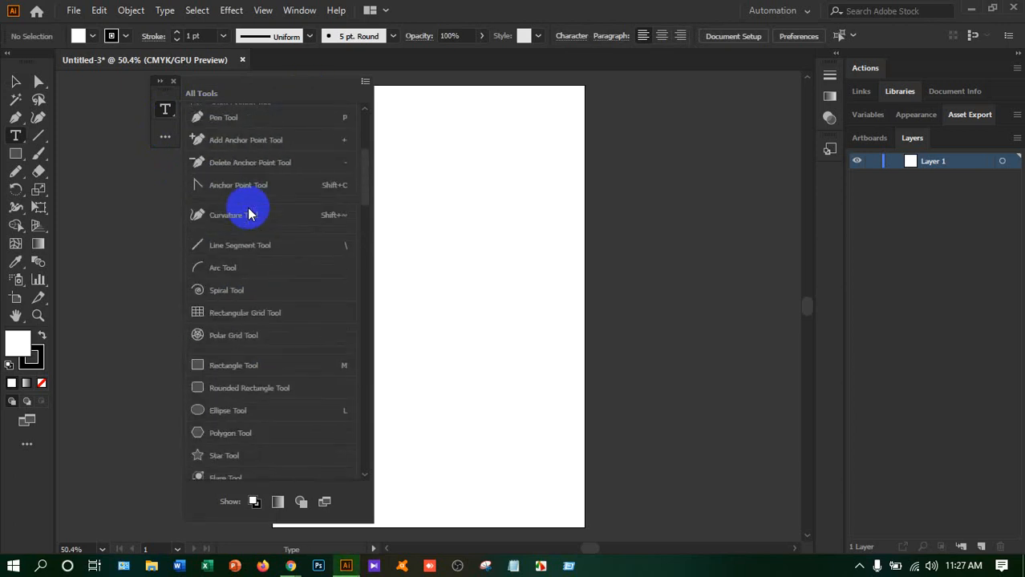
{"action": "left_click_drag", "start_coordinate": [247, 230], "coordinate": [170, 112]}
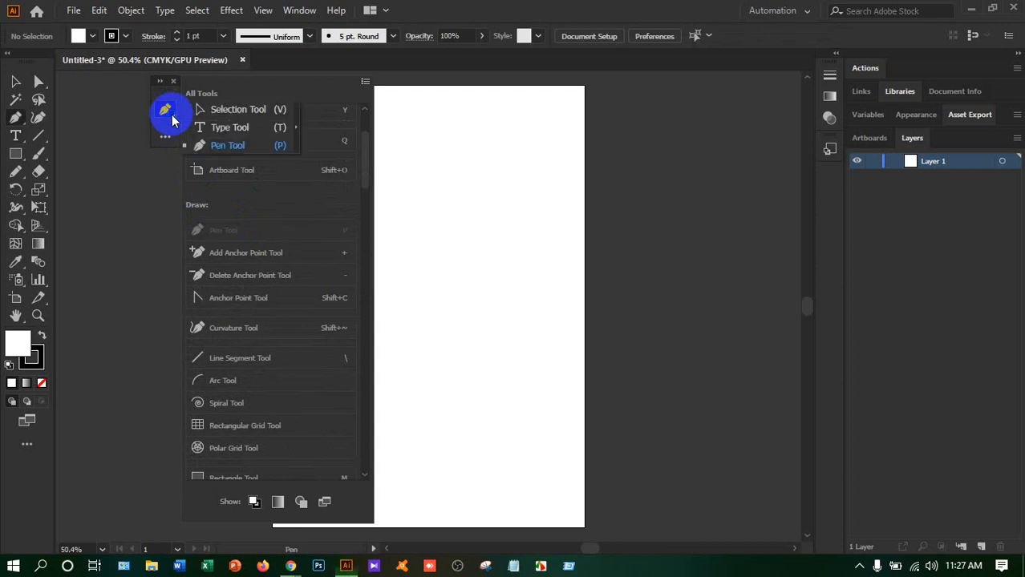
{"action": "left_click", "coordinate": [340, 101]}
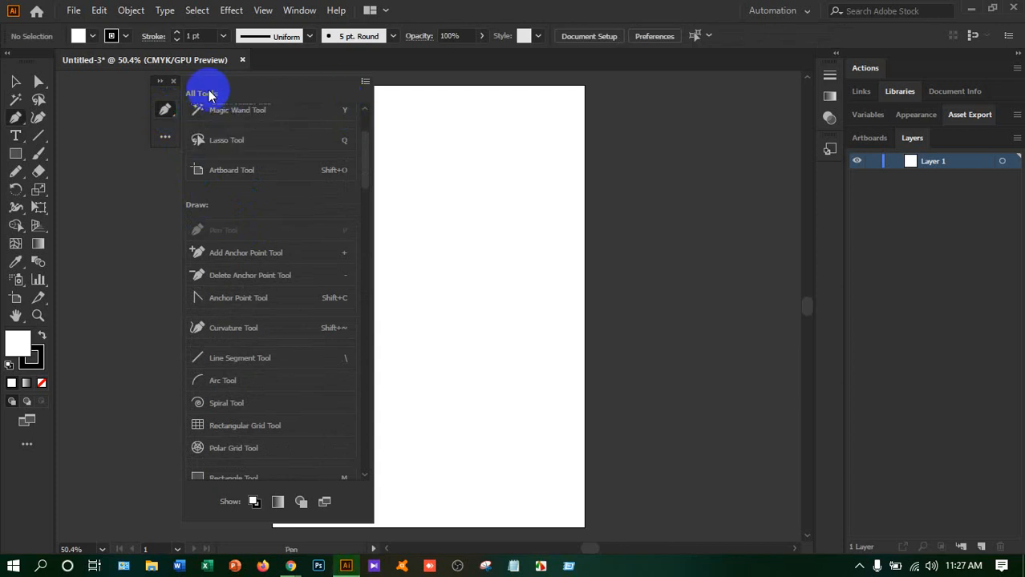
{"action": "left_click", "coordinate": [398, 119]}
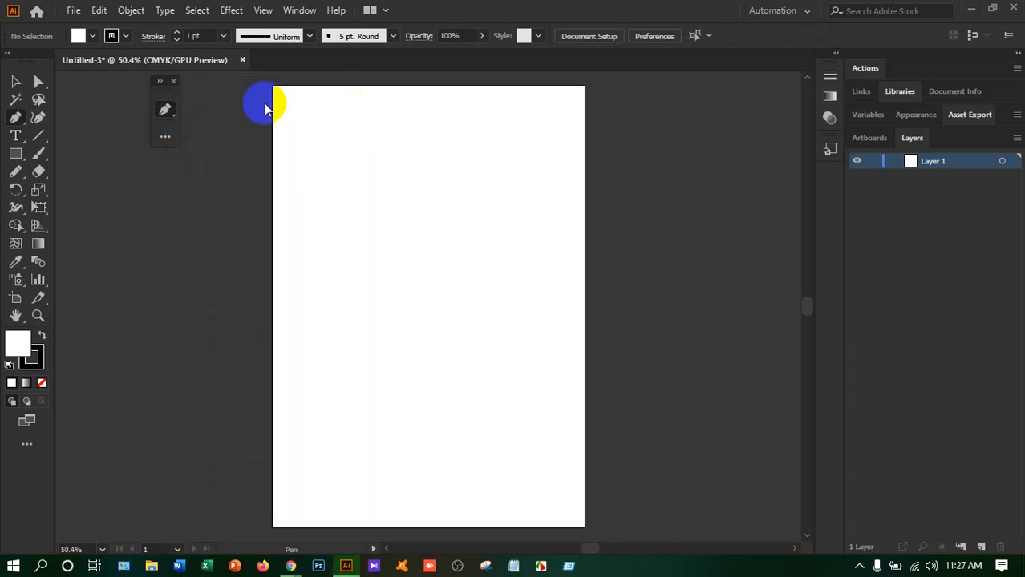
Expand the custom toolbar to two columns, move it to the right of the artboard and show its grouped tools
{"action": "left_click", "coordinate": [161, 81]}
{"action": "left_click_drag", "start_coordinate": [171, 118], "coordinate": [177, 120]}
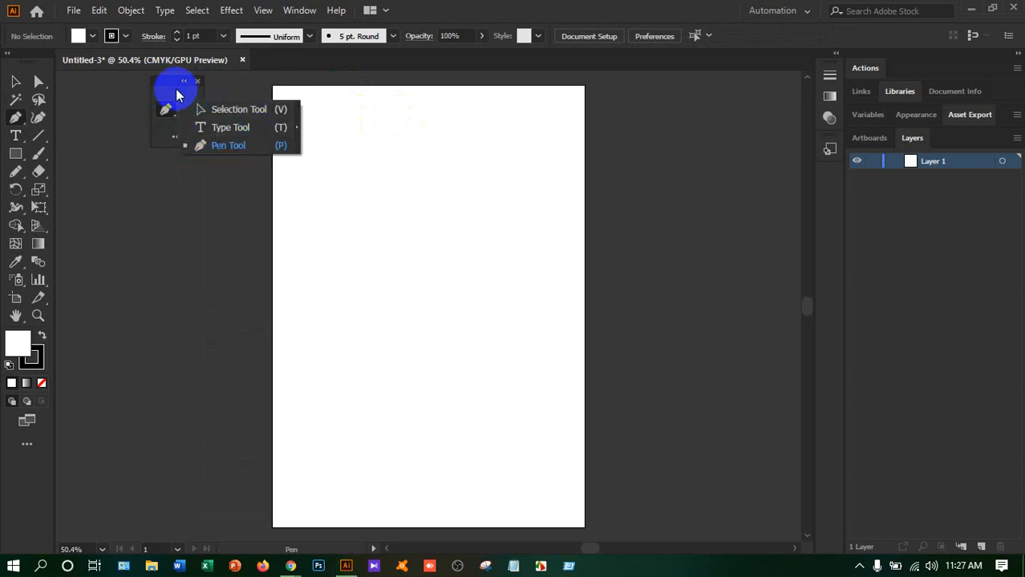
{"action": "left_click_drag", "start_coordinate": [168, 83], "coordinate": [779, 223]}
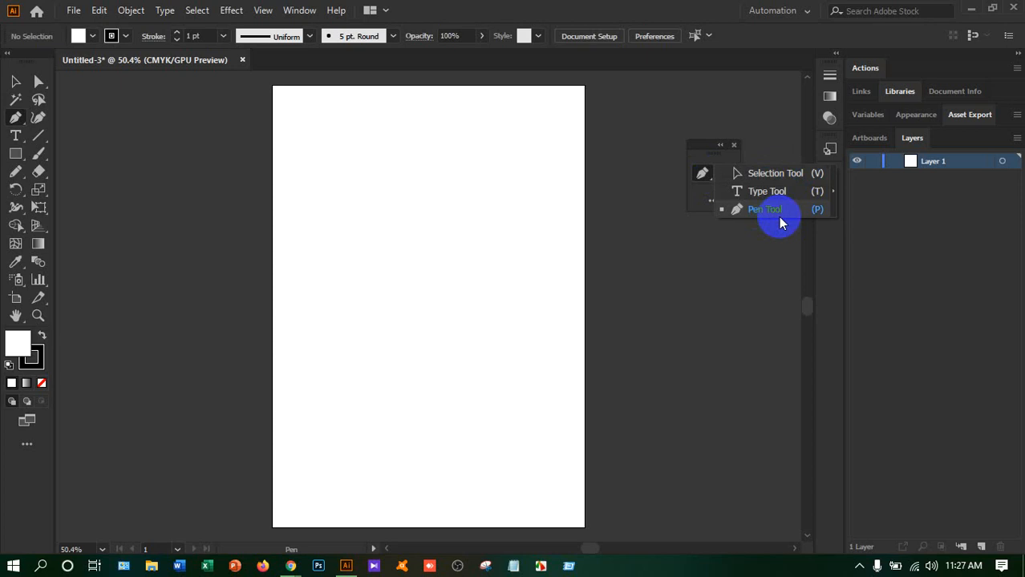
Move the custom toolbar to the left of the artboard, show its grouped tools and close the toolbar
{"action": "left_click_drag", "start_coordinate": [780, 223], "coordinate": [779, 223]}
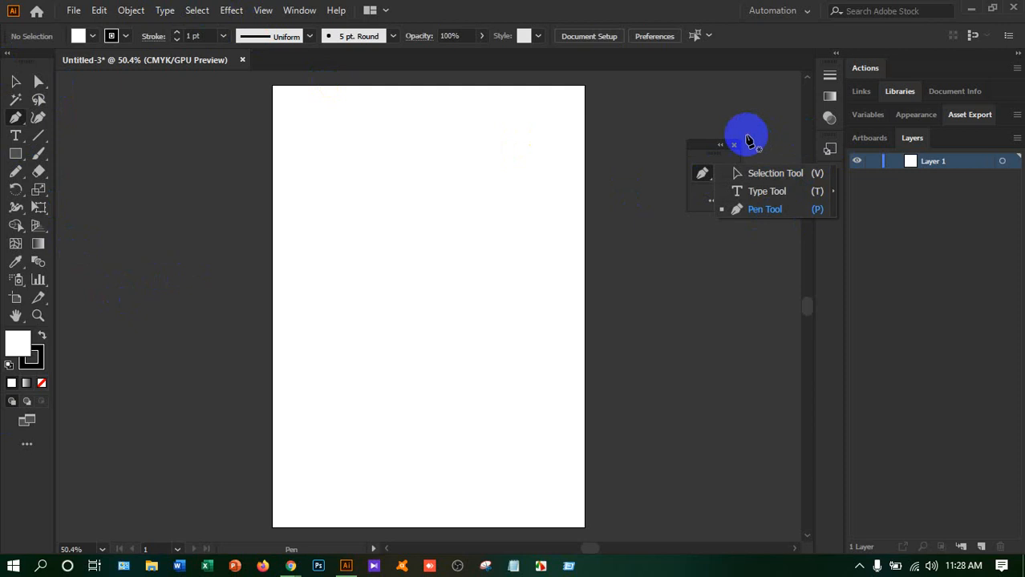
{"action": "left_click_drag", "start_coordinate": [699, 162], "coordinate": [219, 222]}
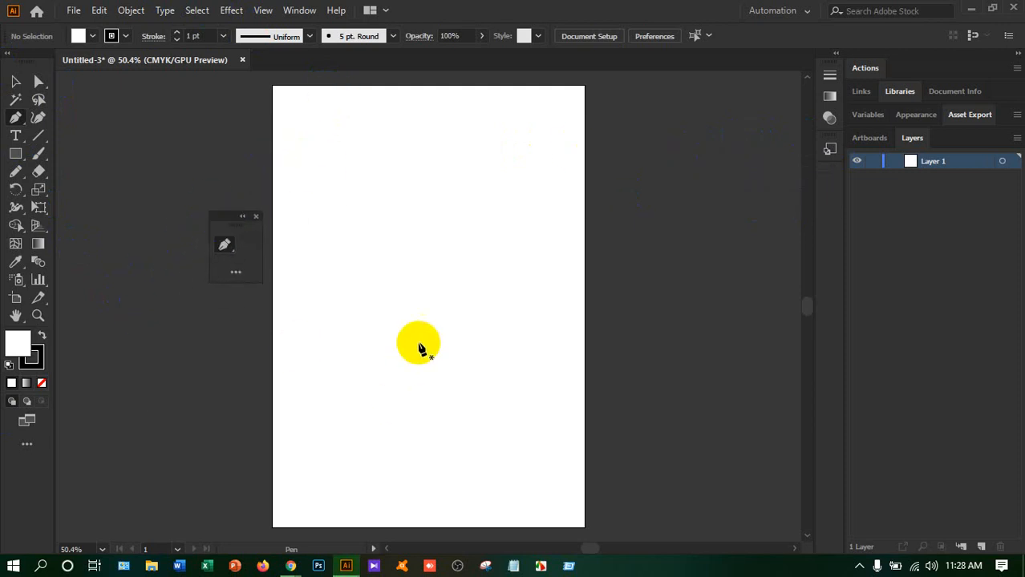
{"action": "left_click", "coordinate": [234, 254]}
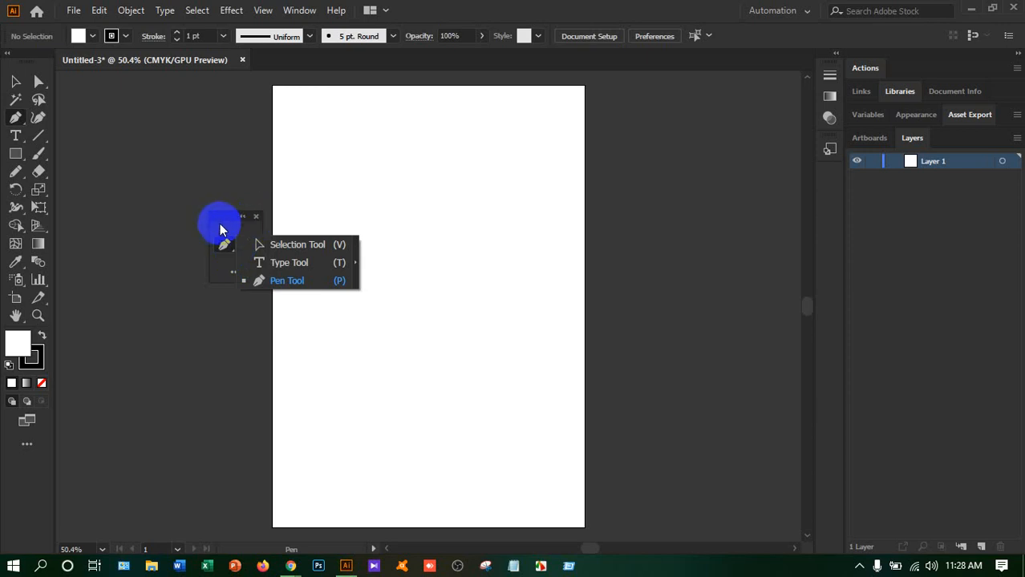
{"action": "left_click_drag", "start_coordinate": [221, 228], "coordinate": [180, 97]}
{"action": "left_click", "coordinate": [215, 88]}
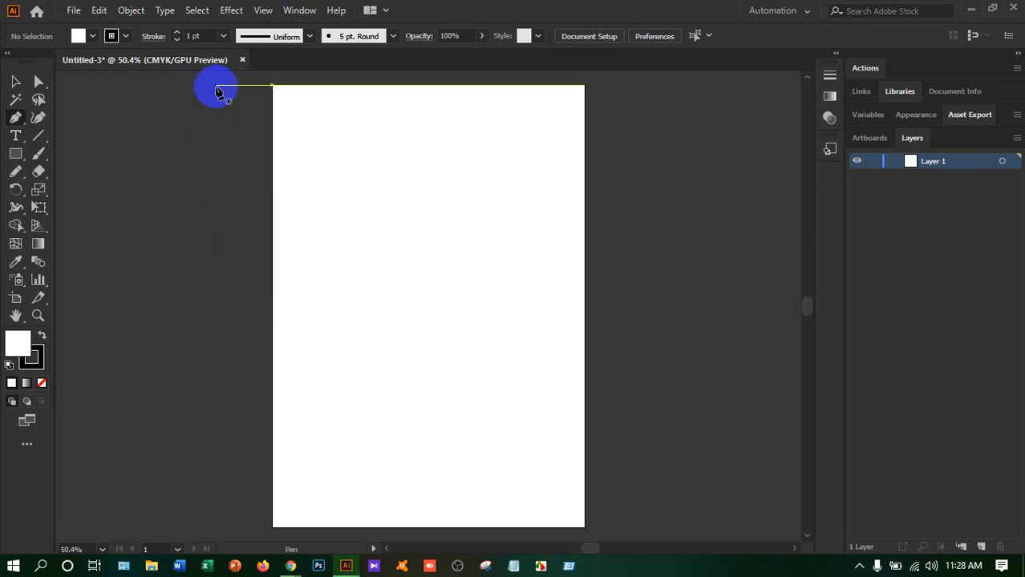
Show the My Tools toolbar, activate the Magic Wand Tool from it and close the toolbar
{"action": "left_click", "coordinate": [299, 10]}
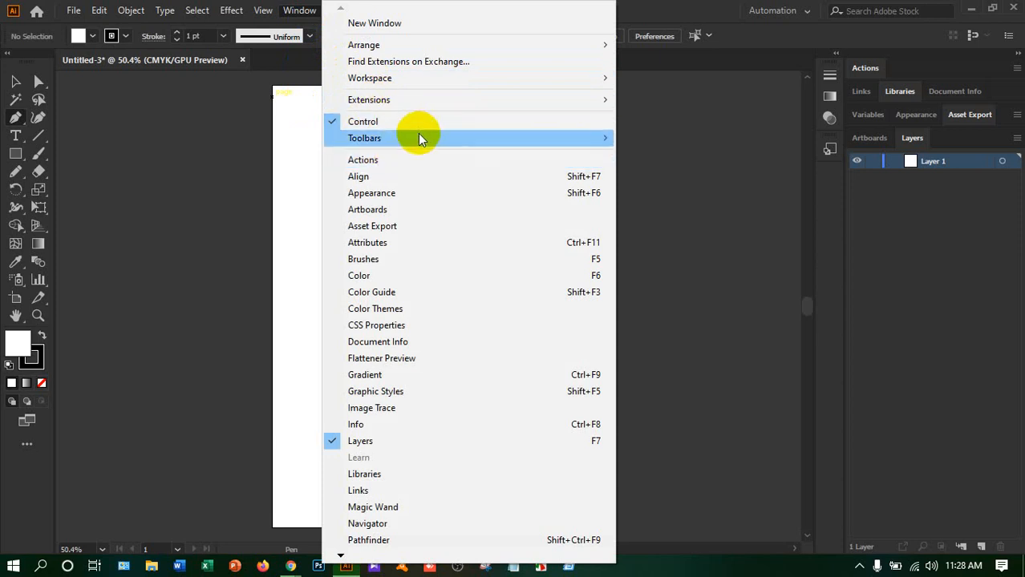
{"action": "mouse_move", "coordinate": [420, 139]}
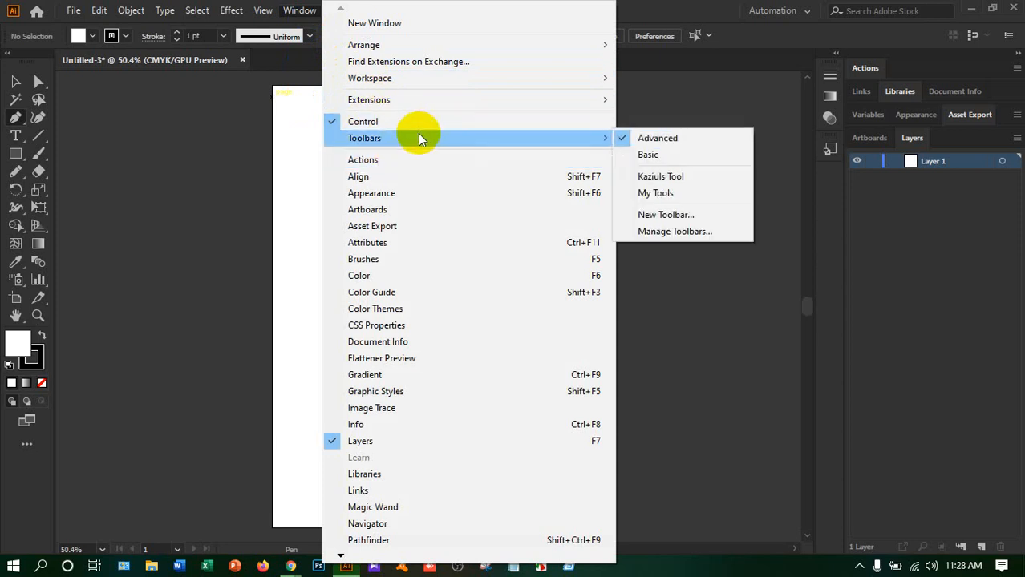
{"action": "left_click", "coordinate": [663, 197]}
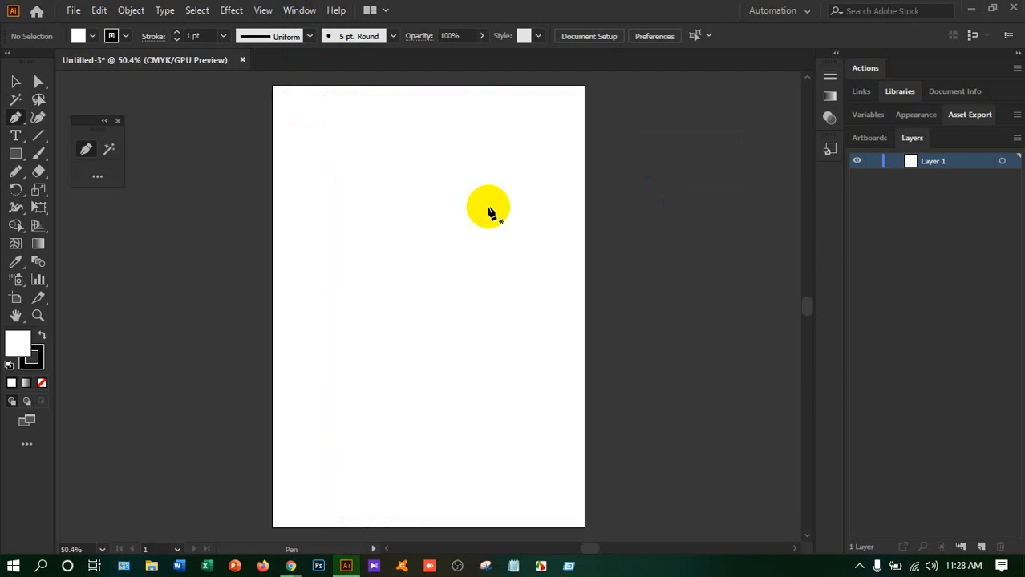
{"action": "left_click", "coordinate": [104, 154]}
{"action": "left_click", "coordinate": [78, 152]}
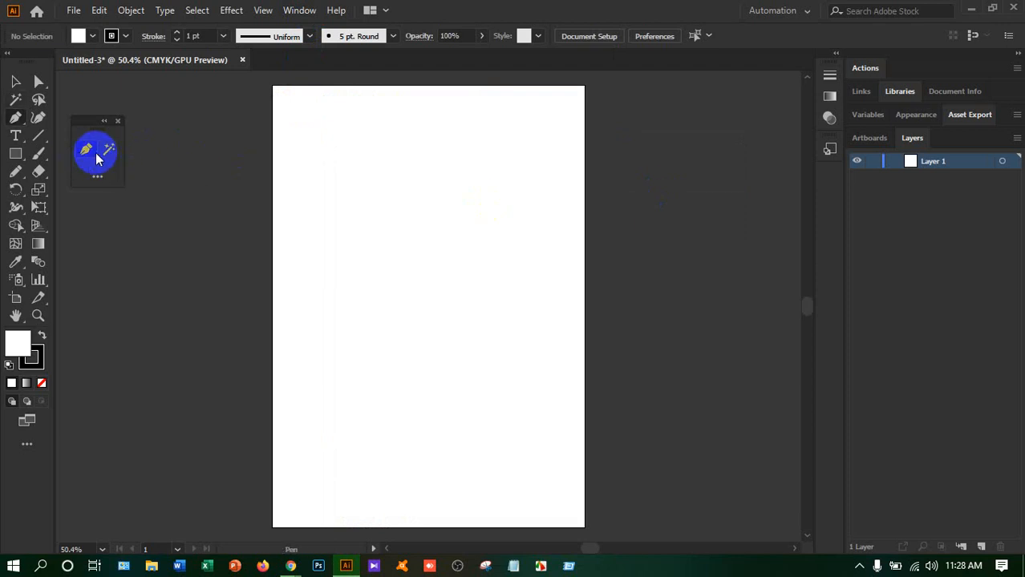
{"action": "left_click", "coordinate": [108, 152]}
{"action": "left_click", "coordinate": [118, 122]}
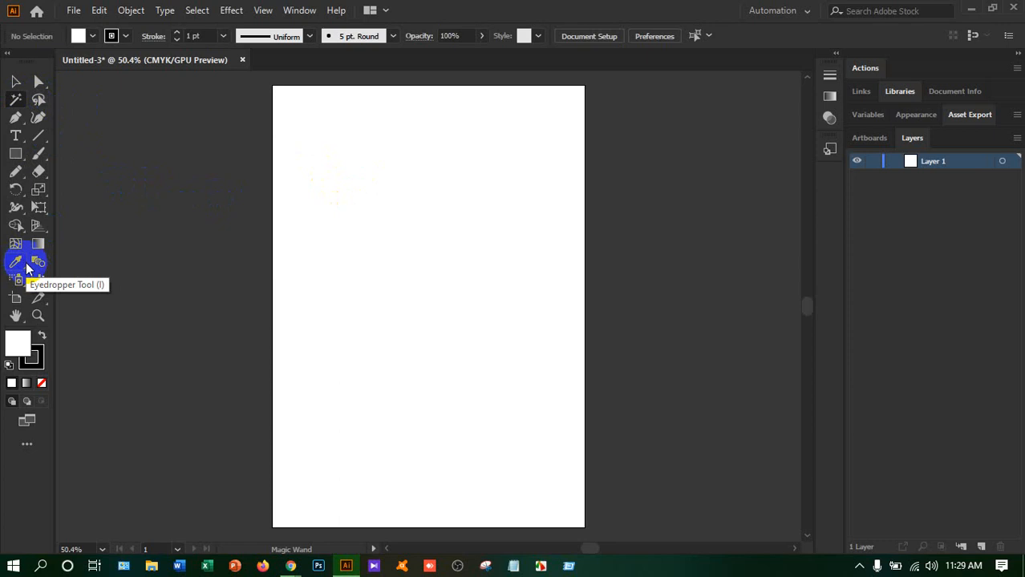
Switch the active colour between fill and stroke and swap the two colours back and forth
{"action": "left_click", "coordinate": [35, 353]}
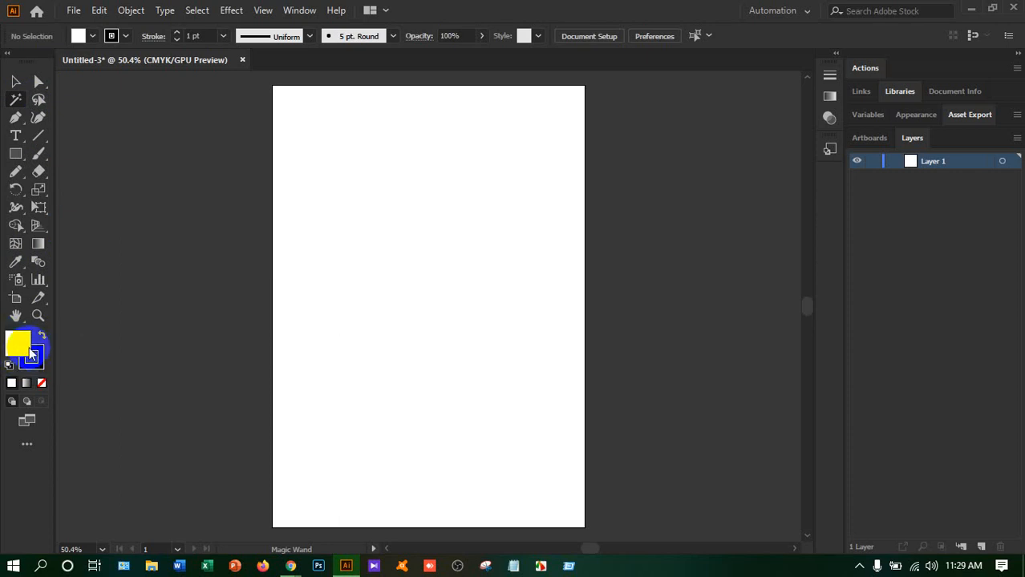
{"action": "left_click", "coordinate": [23, 349]}
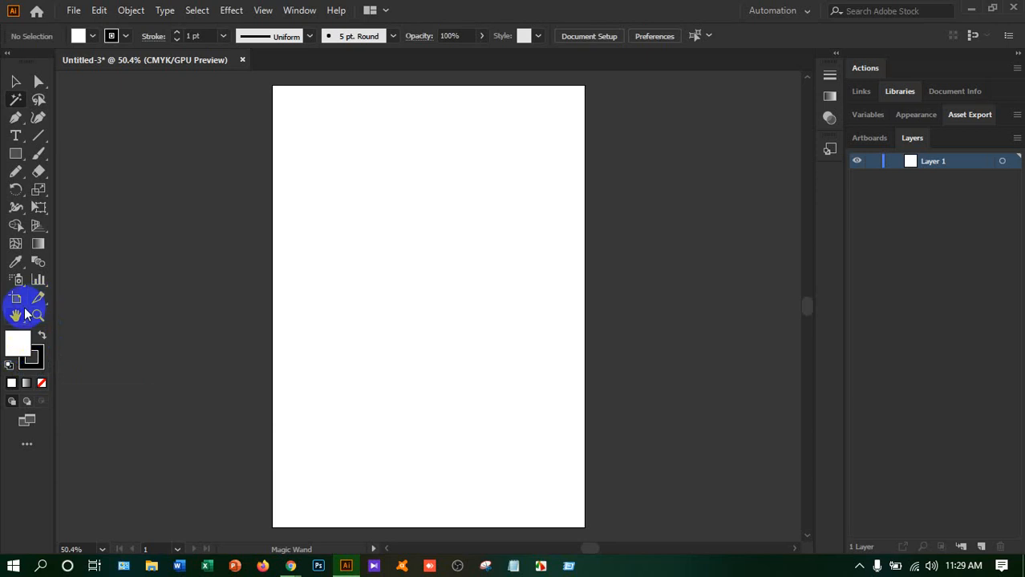
{"action": "left_click", "coordinate": [42, 357]}
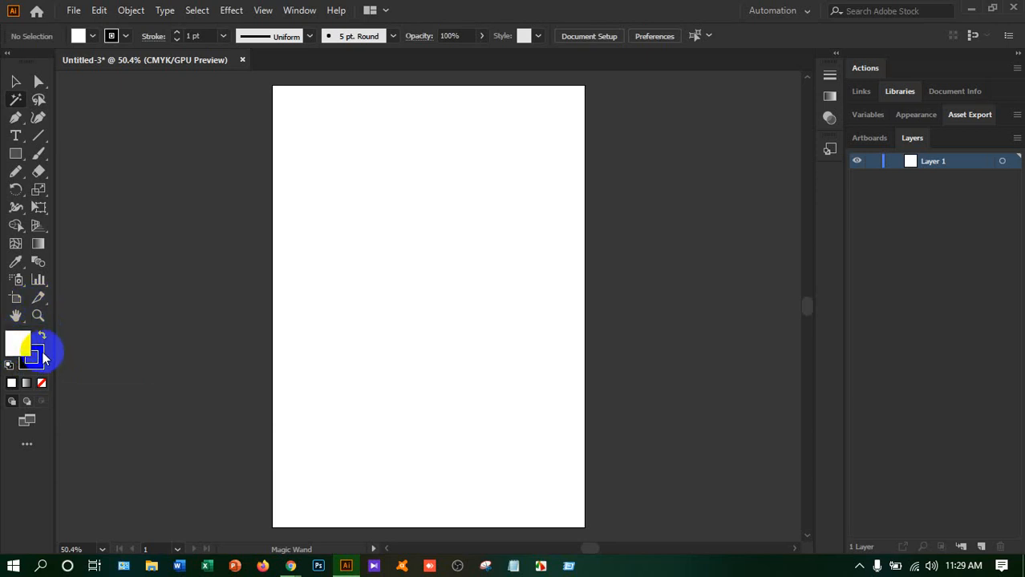
{"action": "left_click", "coordinate": [42, 337]}
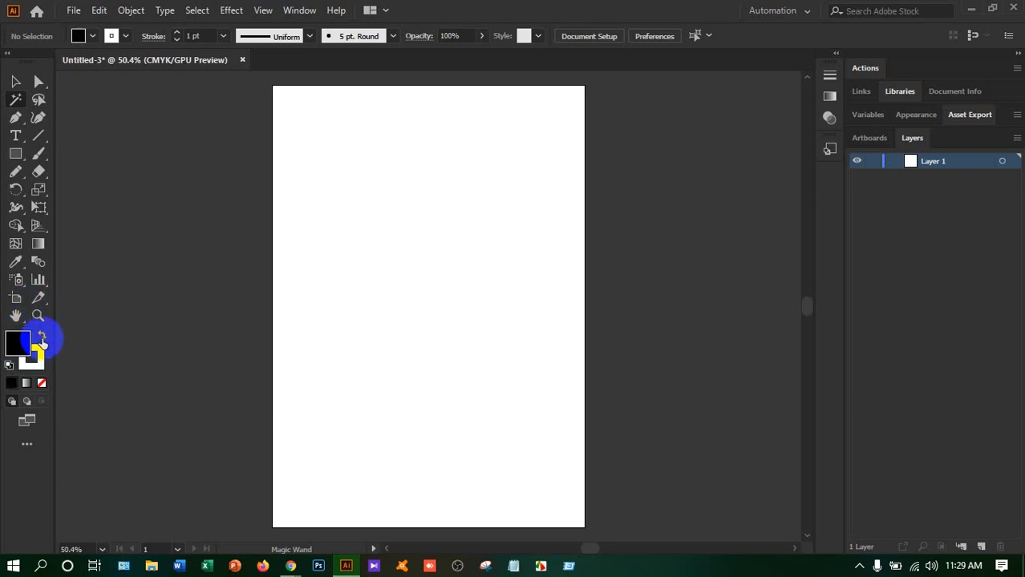
{"action": "left_click", "coordinate": [42, 338]}
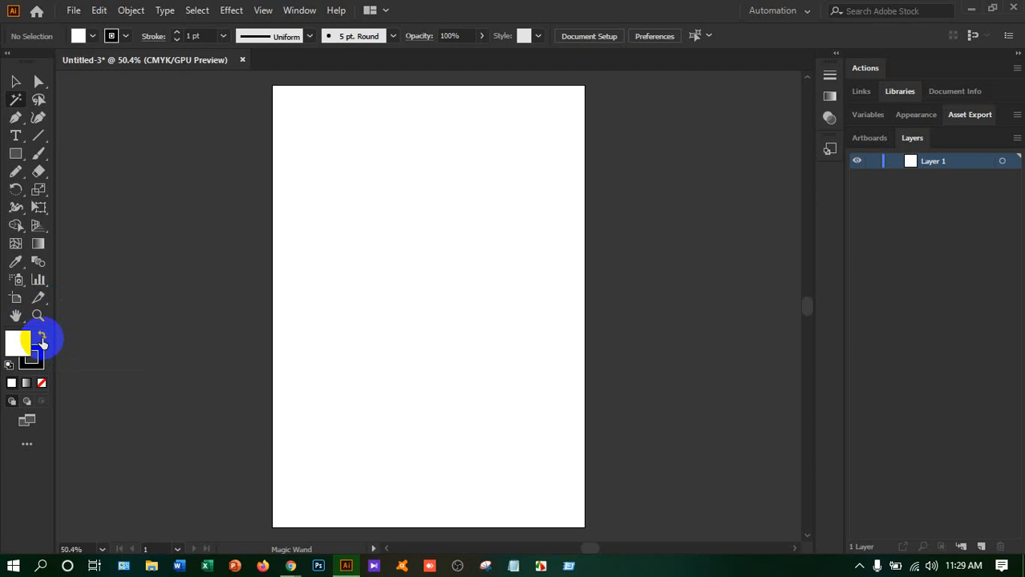
{"action": "left_click", "coordinate": [41, 338]}
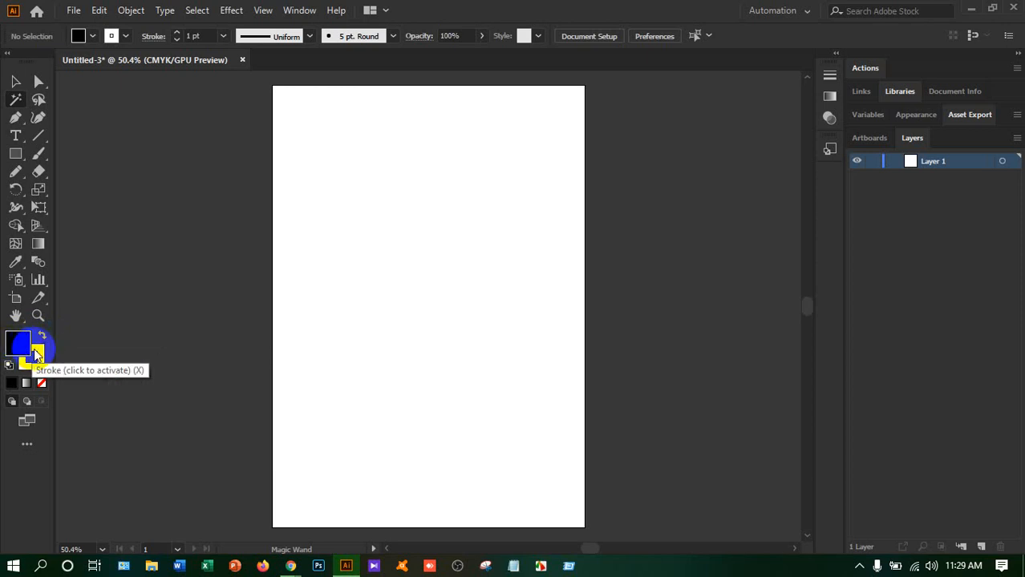
{"action": "left_click", "coordinate": [42, 338]}
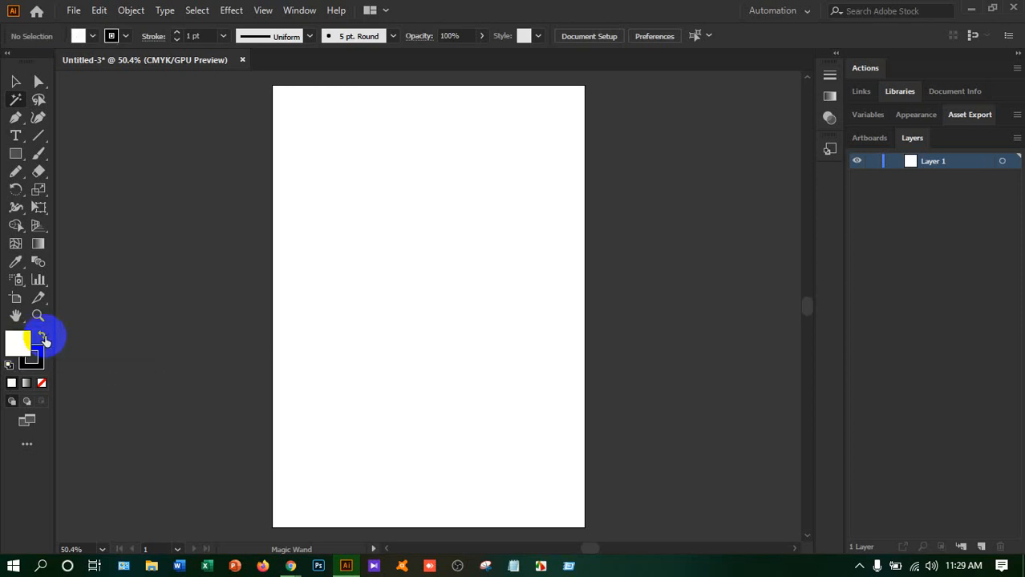
Set the default fill colour to yellow and the stroke colour to light green from the swatches
{"action": "left_click", "coordinate": [84, 36]}
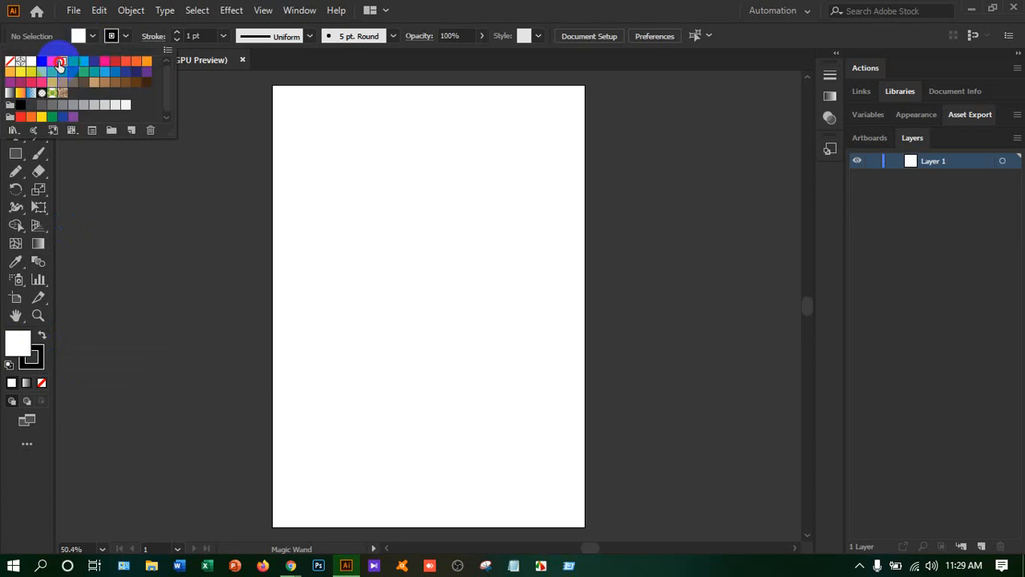
{"action": "left_click", "coordinate": [59, 63]}
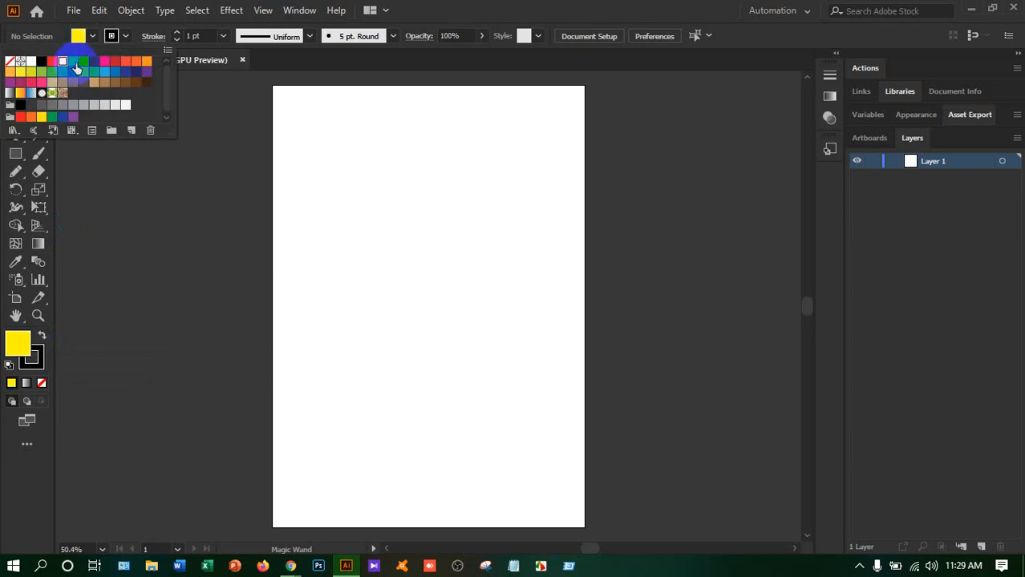
{"action": "left_click", "coordinate": [121, 37]}
{"action": "left_click", "coordinate": [41, 72]}
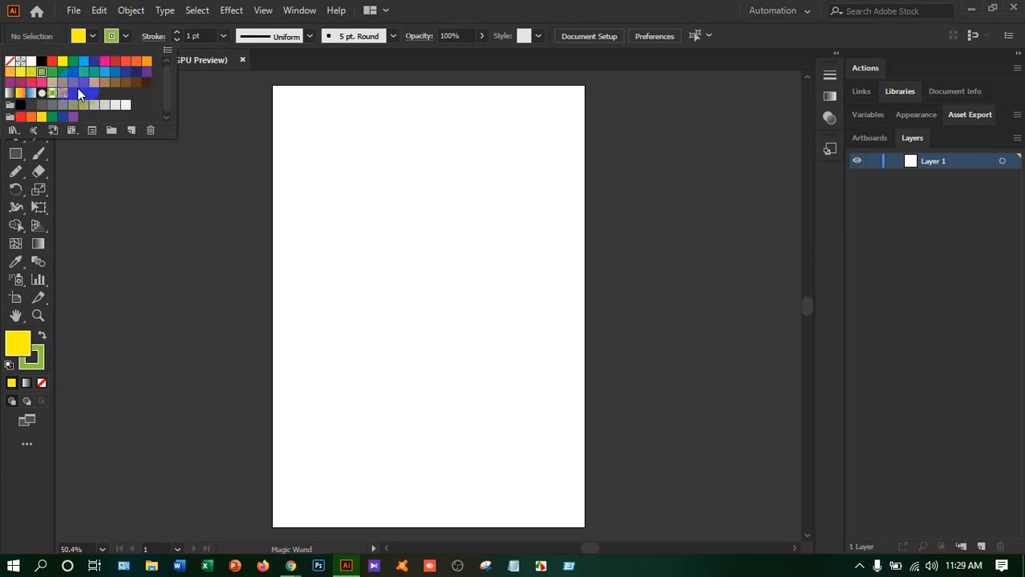
Open the Ancient swatch library of the Art History group from the fill swatches
{"action": "left_click", "coordinate": [93, 36]}
{"action": "left_click", "coordinate": [93, 36]}
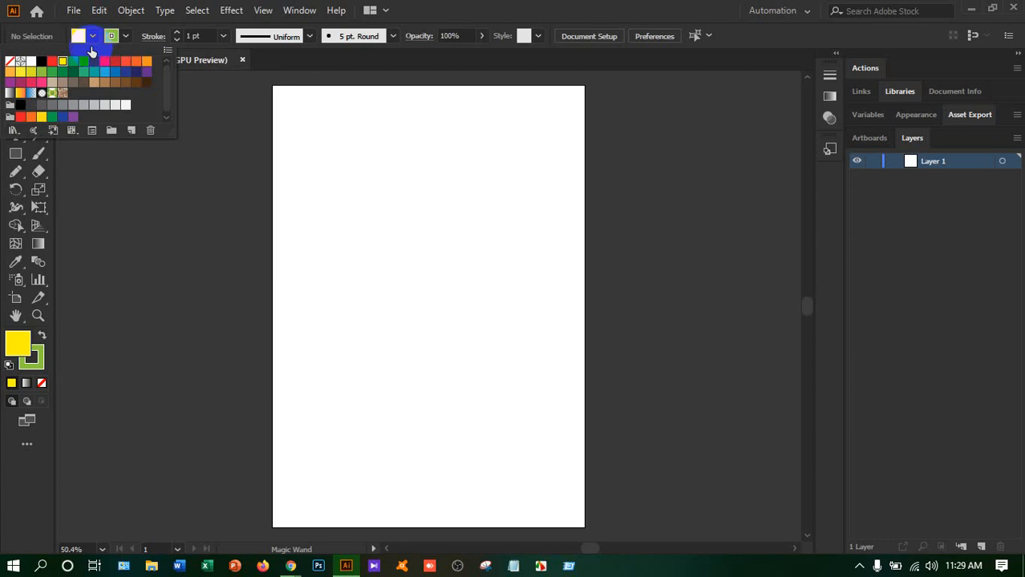
{"action": "left_click", "coordinate": [14, 134]}
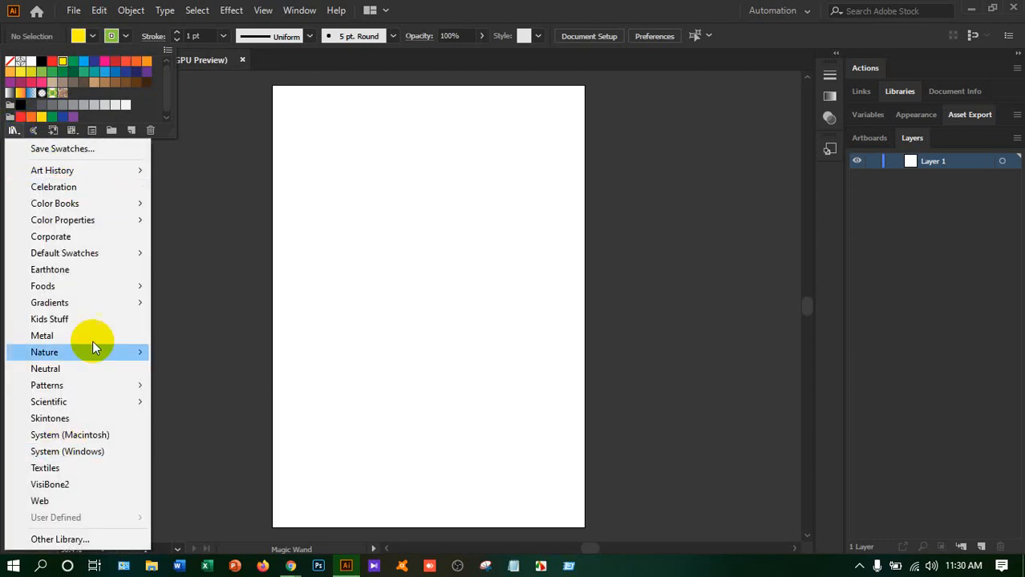
{"action": "mouse_move", "coordinate": [82, 168]}
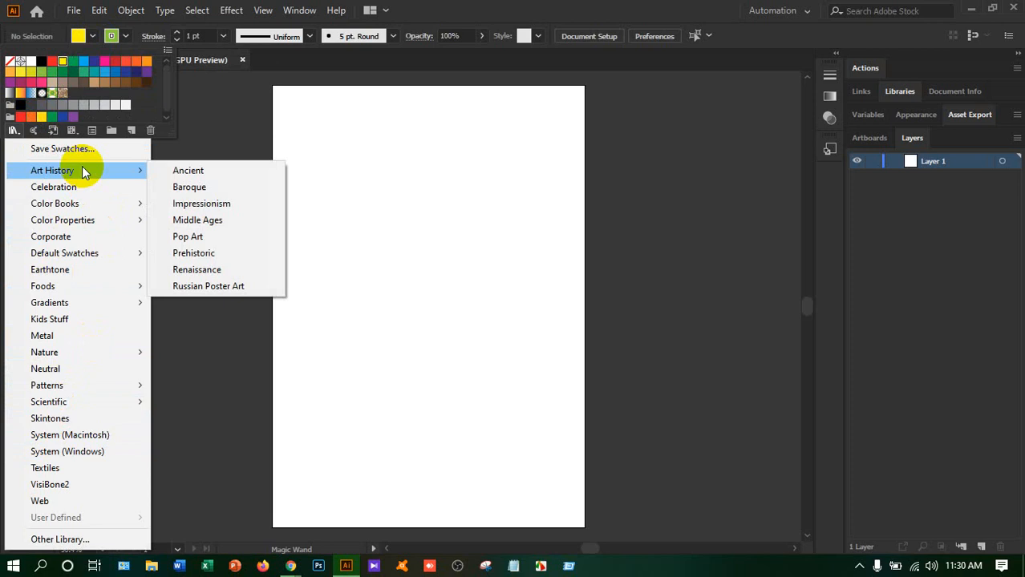
{"action": "left_click", "coordinate": [184, 171]}
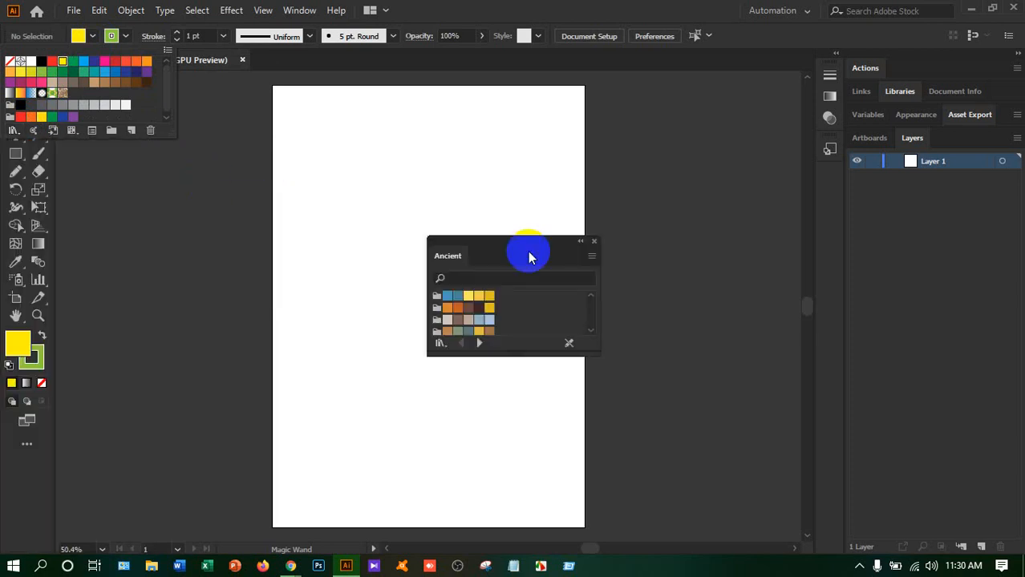
Browse the swatch libraries one after another from Ancient through the HKS and PANTONE+ books to TOYO COLOR FINDER
{"action": "left_click", "coordinate": [479, 343]}
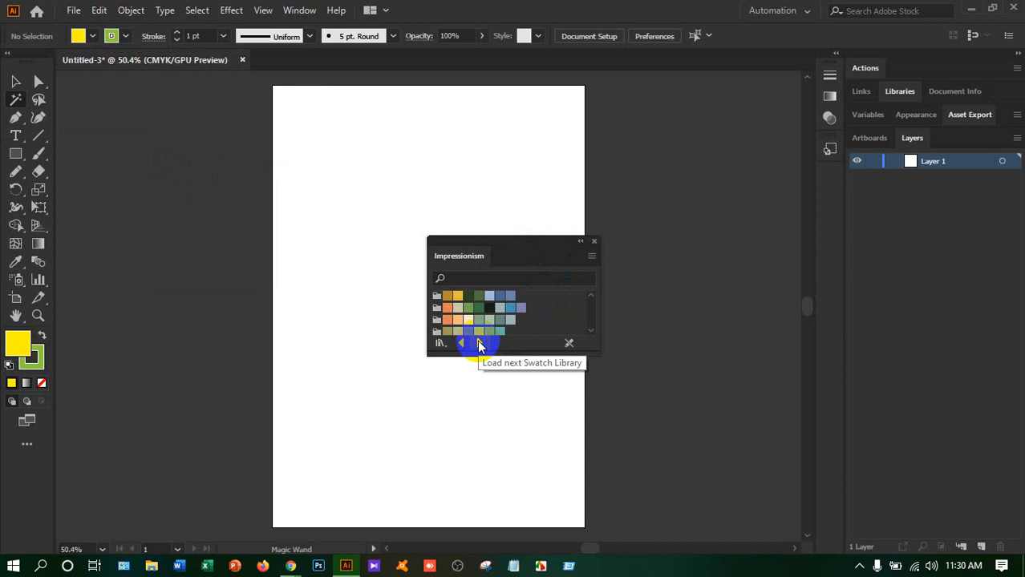
{"action": "left_click", "coordinate": [478, 343]}
{"action": "left_click", "coordinate": [478, 343]}
{"action": "left_click", "coordinate": [478, 343]}
{"action": "left_click", "coordinate": [479, 344]}
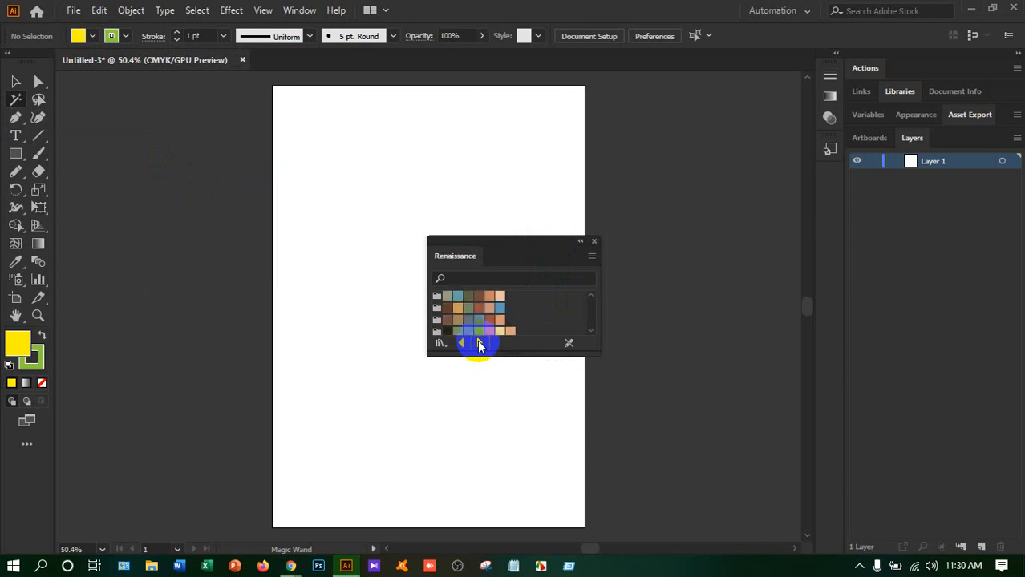
{"action": "left_click", "coordinate": [478, 343]}
{"action": "left_click", "coordinate": [478, 343]}
{"action": "left_click", "coordinate": [479, 343]}
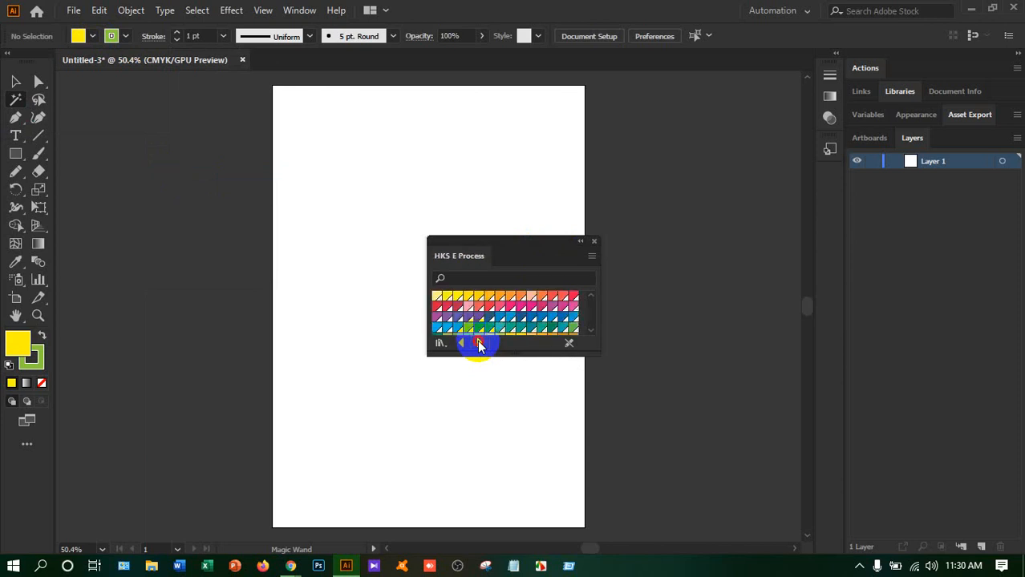
{"action": "left_click", "coordinate": [479, 343]}
{"action": "left_click", "coordinate": [479, 343]}
{"action": "left_click", "coordinate": [478, 343]}
{"action": "left_click", "coordinate": [478, 343]}
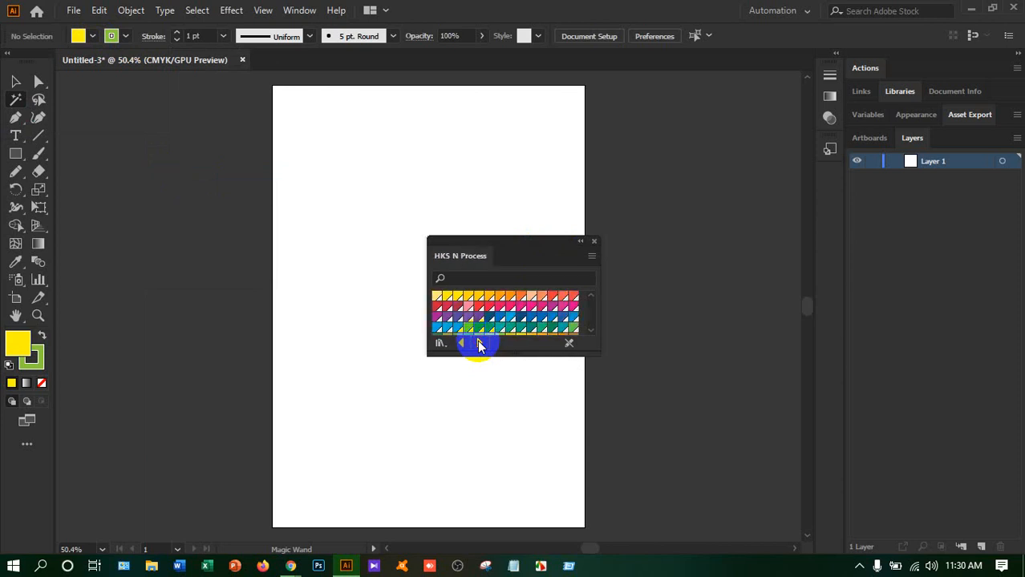
{"action": "left_click", "coordinate": [478, 343]}
{"action": "left_click", "coordinate": [479, 343]}
{"action": "left_click", "coordinate": [479, 343]}
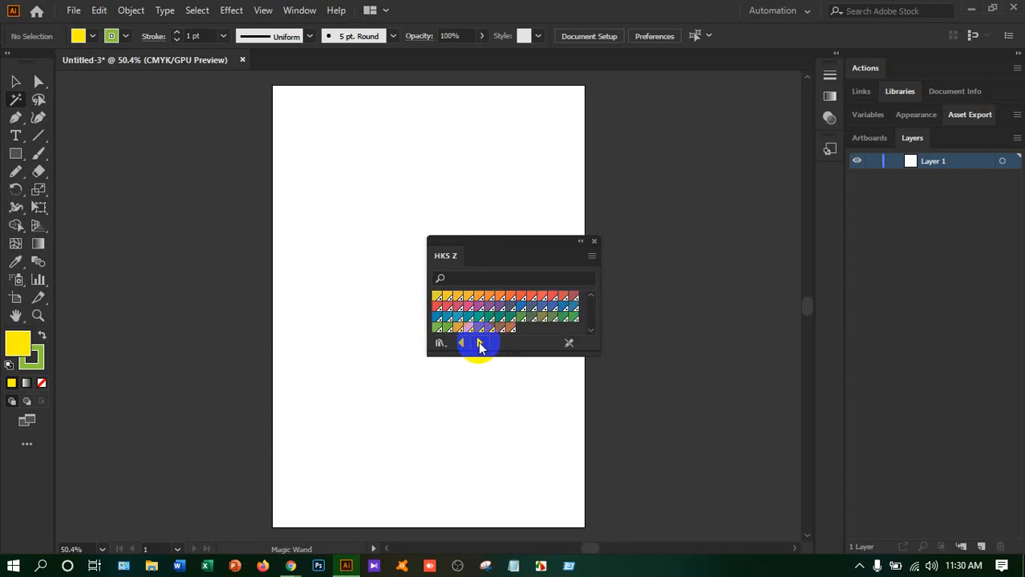
{"action": "left_click", "coordinate": [478, 343]}
{"action": "left_click", "coordinate": [479, 343]}
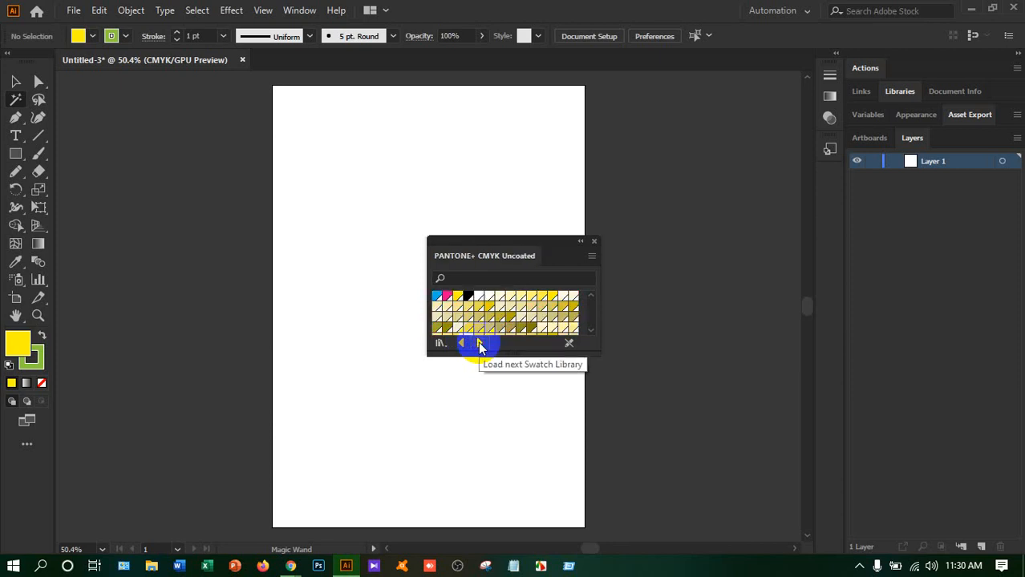
{"action": "left_click", "coordinate": [481, 344]}
{"action": "left_click", "coordinate": [481, 344]}
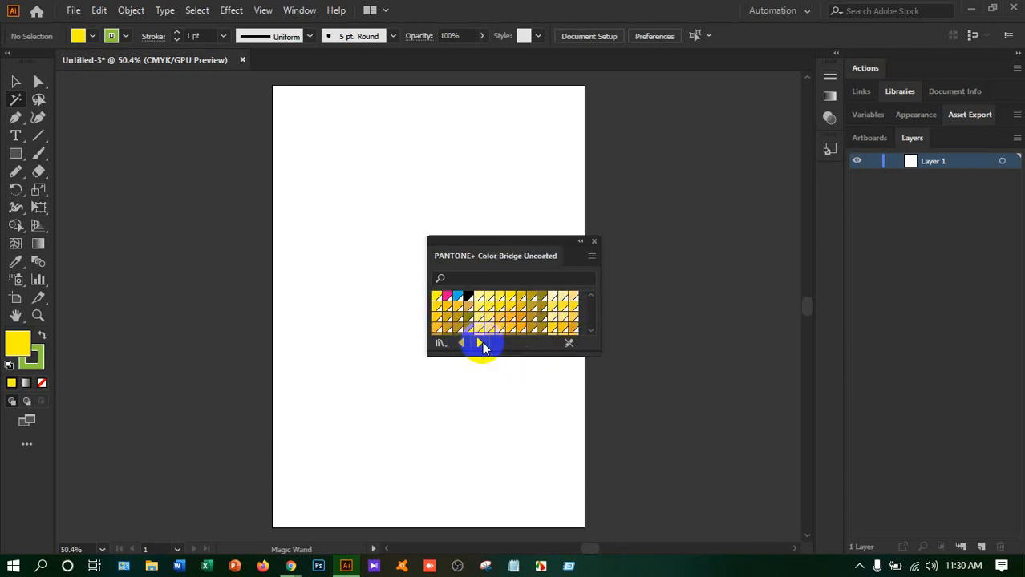
{"action": "left_click", "coordinate": [482, 342]}
{"action": "left_click", "coordinate": [482, 342]}
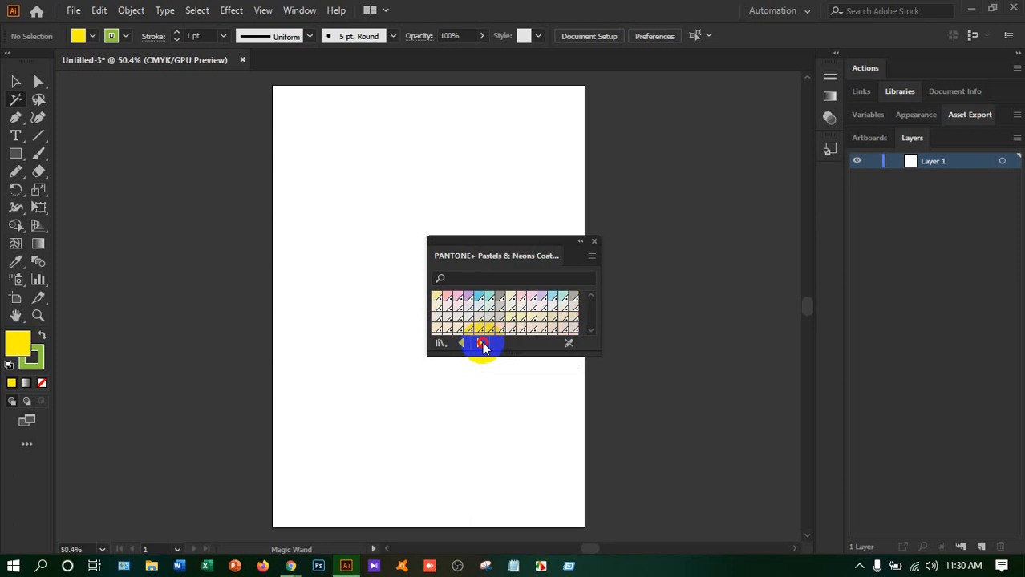
{"action": "left_click", "coordinate": [481, 342]}
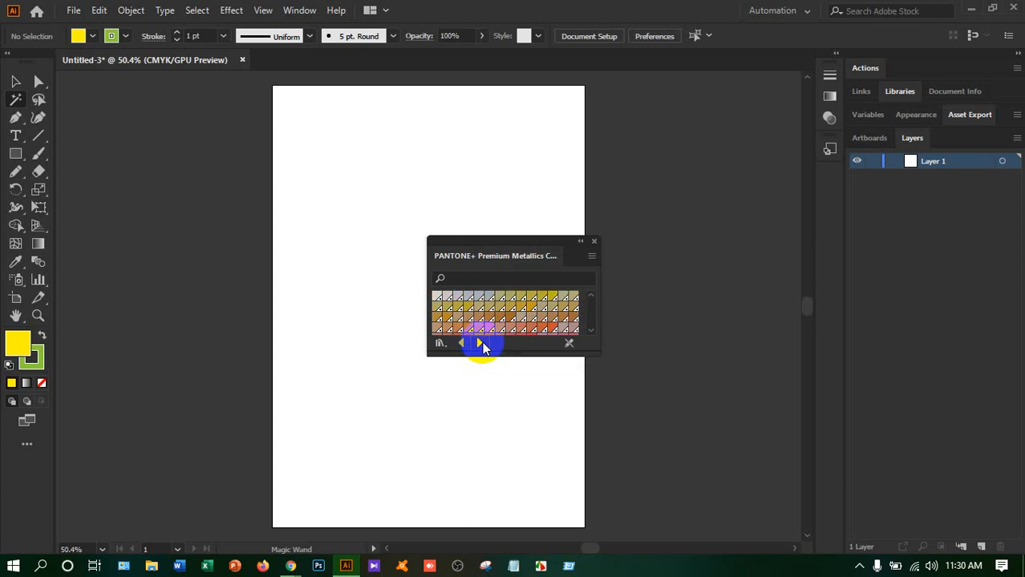
{"action": "left_click", "coordinate": [482, 342]}
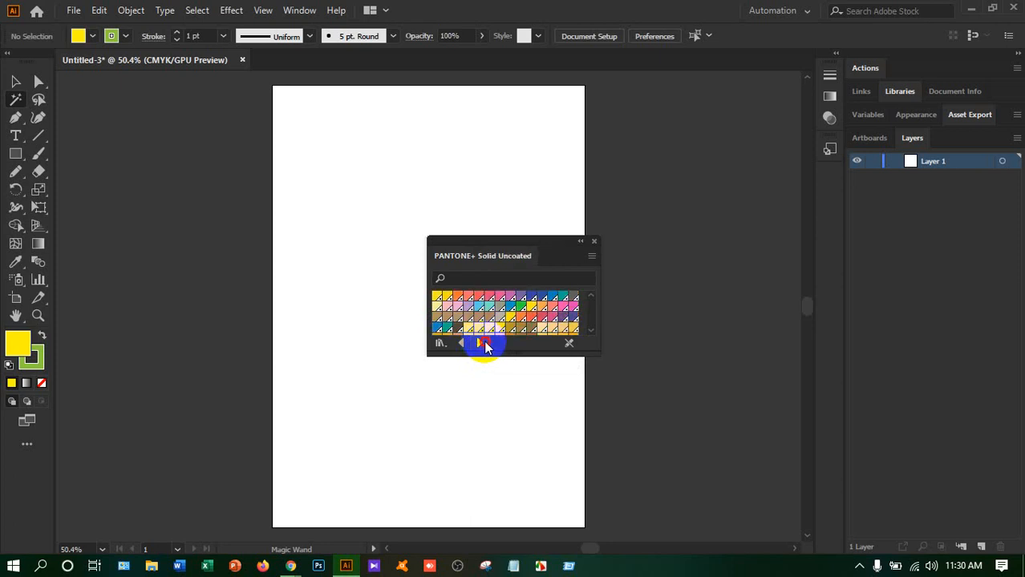
{"action": "left_click", "coordinate": [482, 341]}
{"action": "left_click", "coordinate": [481, 343]}
Set the fill to a crimson swatch from TOYO COLOR FINDER and advance to the Bright swatch library
{"action": "left_click", "coordinate": [520, 335]}
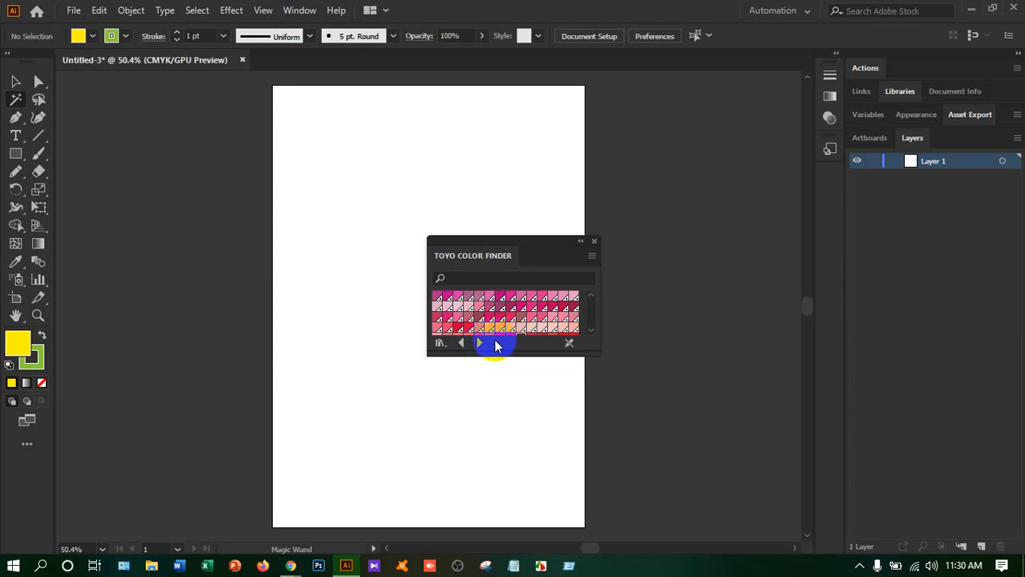
{"action": "left_click", "coordinate": [480, 342]}
{"action": "left_click", "coordinate": [480, 343]}
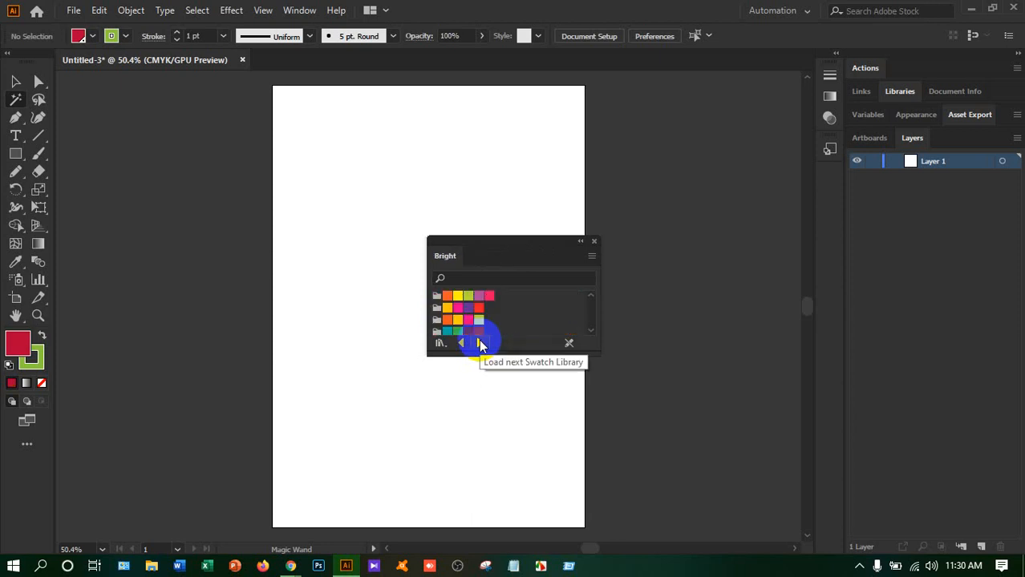
Return to the TRUMATCH swatch library, look through its colours down to the end, and close the library
{"action": "left_click", "coordinate": [461, 343]}
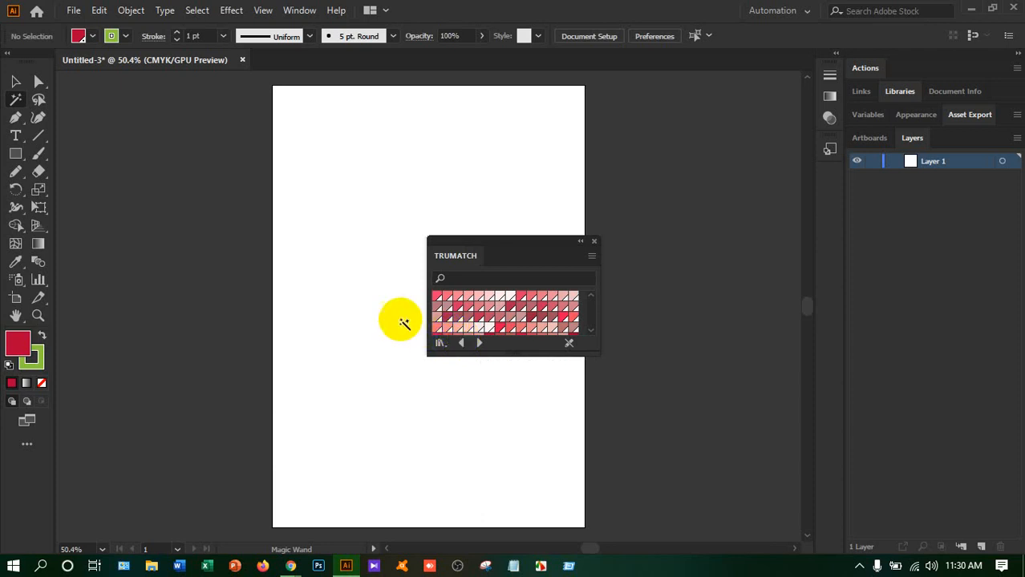
{"action": "left_click", "coordinate": [473, 302]}
{"action": "scroll", "coordinate": [473, 302], "scroll_direction": "down", "scroll_amount": 10}
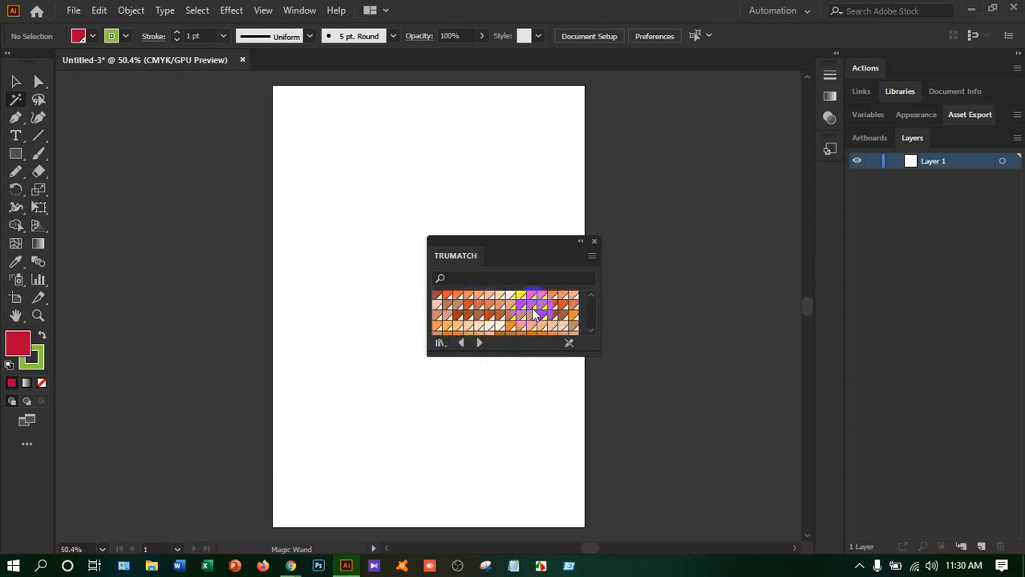
{"action": "scroll", "coordinate": [535, 333], "scroll_direction": "down", "scroll_amount": 10}
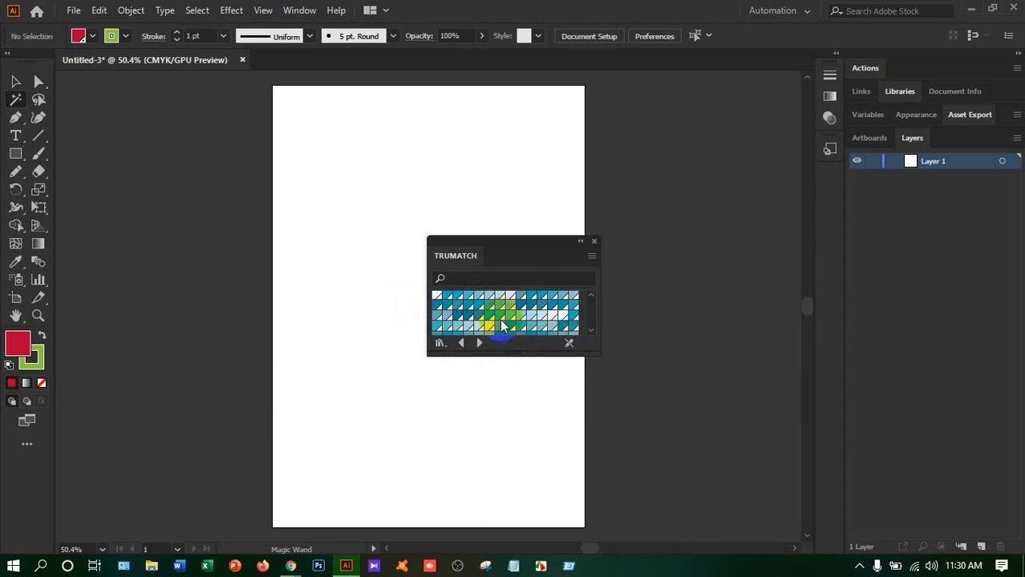
{"action": "scroll", "coordinate": [537, 313], "scroll_direction": "down", "scroll_amount": 8}
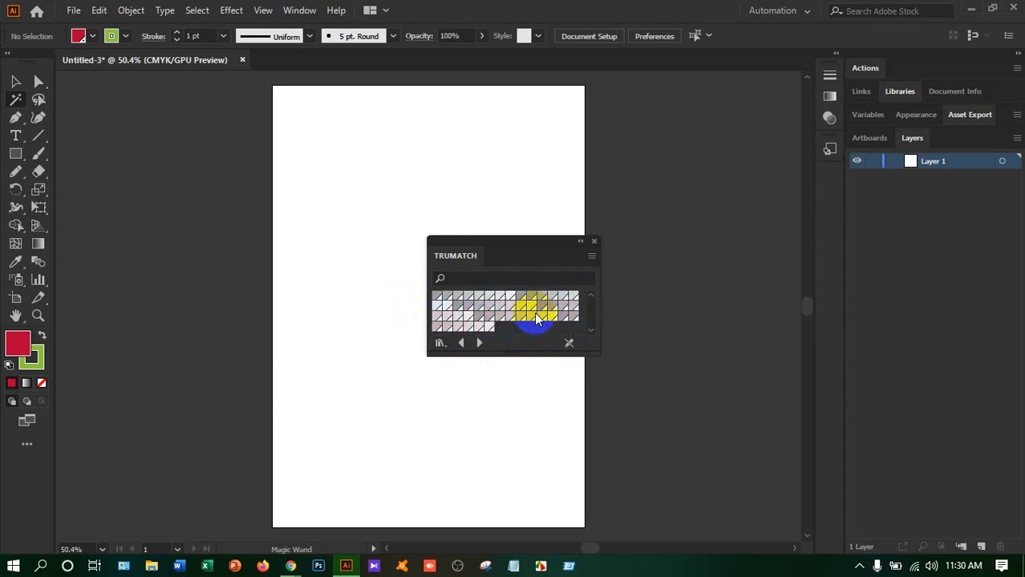
{"action": "left_click", "coordinate": [593, 241]}
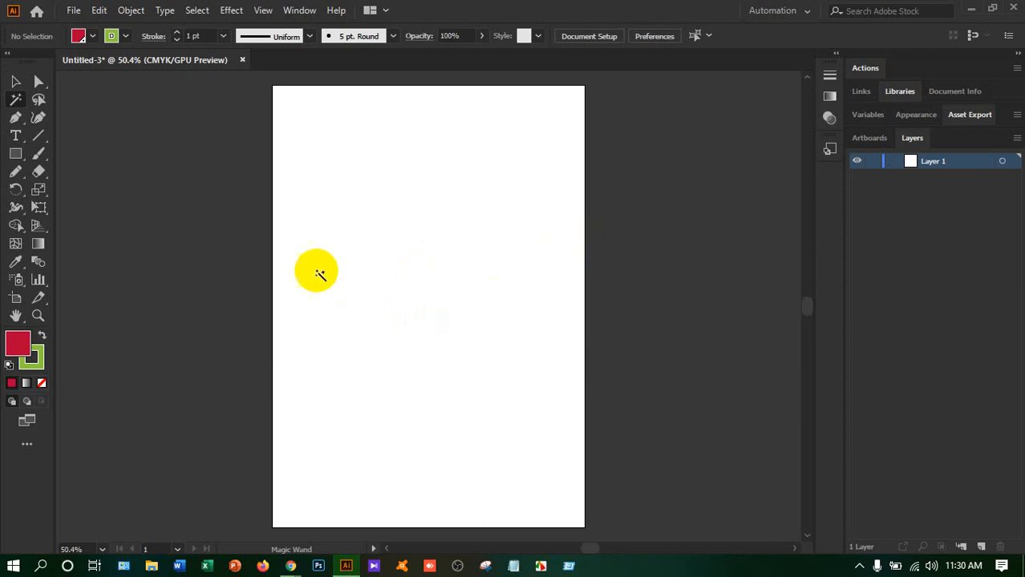
Open the Beverages swatch library of the Foods group, browse on through Fruit and Ice Cream, and close the libraries
{"action": "left_click", "coordinate": [92, 37]}
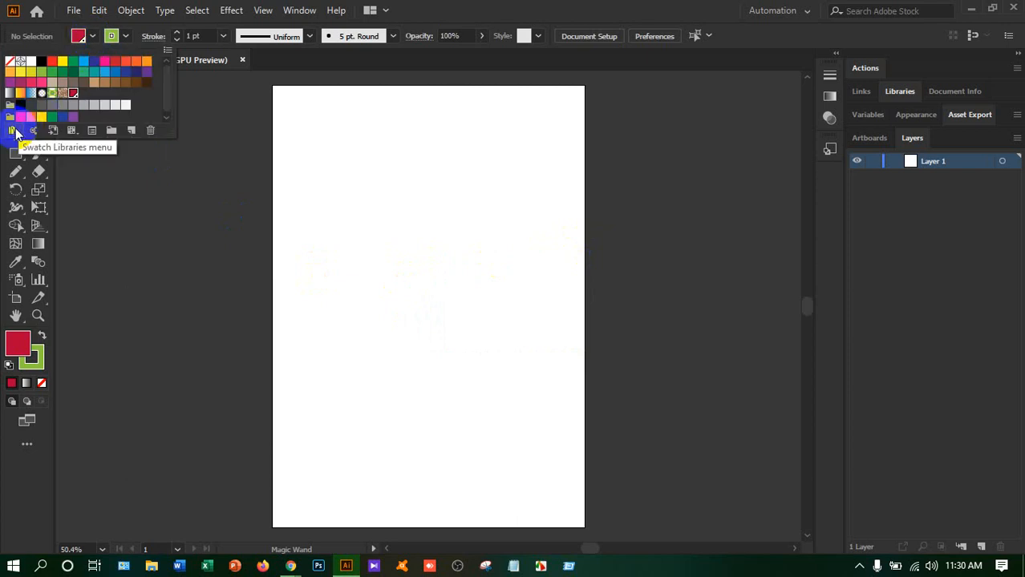
{"action": "left_click", "coordinate": [13, 131]}
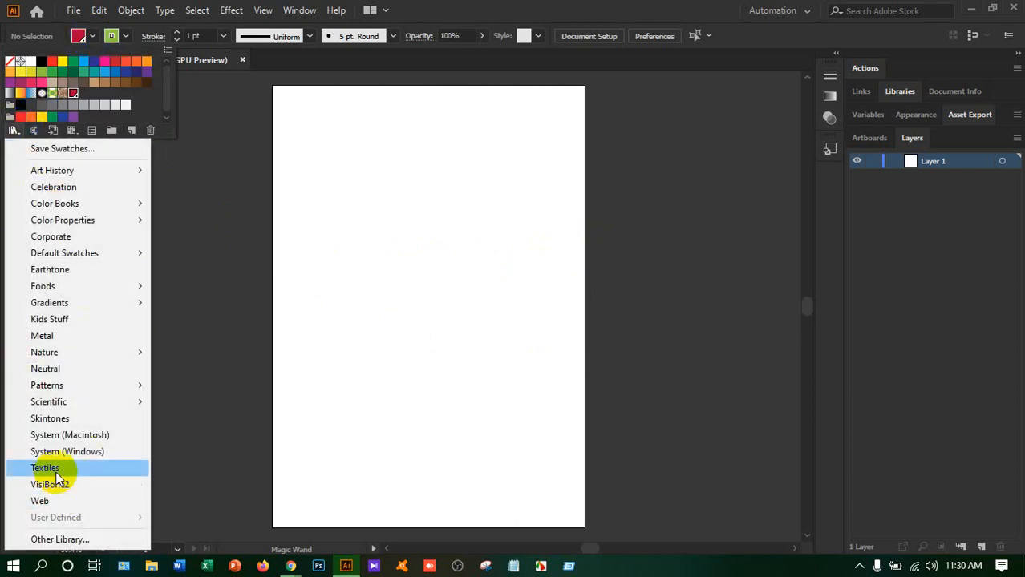
{"action": "mouse_move", "coordinate": [82, 295]}
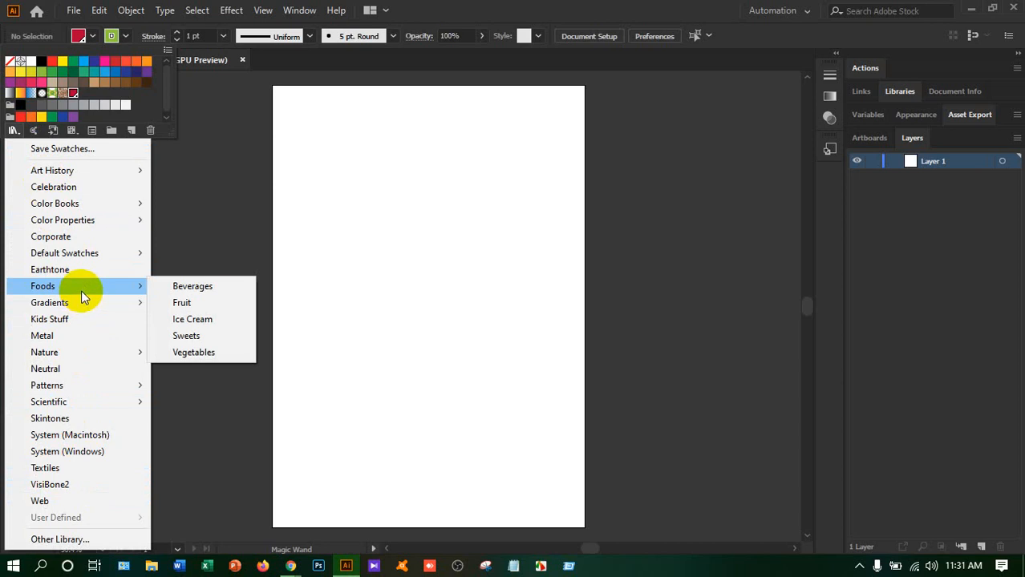
{"action": "left_click", "coordinate": [168, 288]}
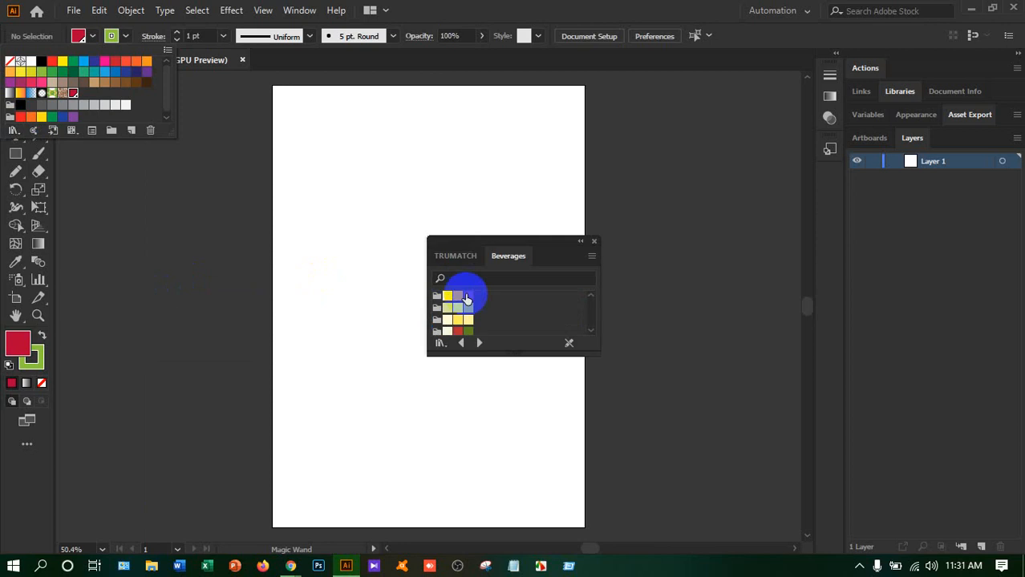
{"action": "left_click", "coordinate": [475, 342]}
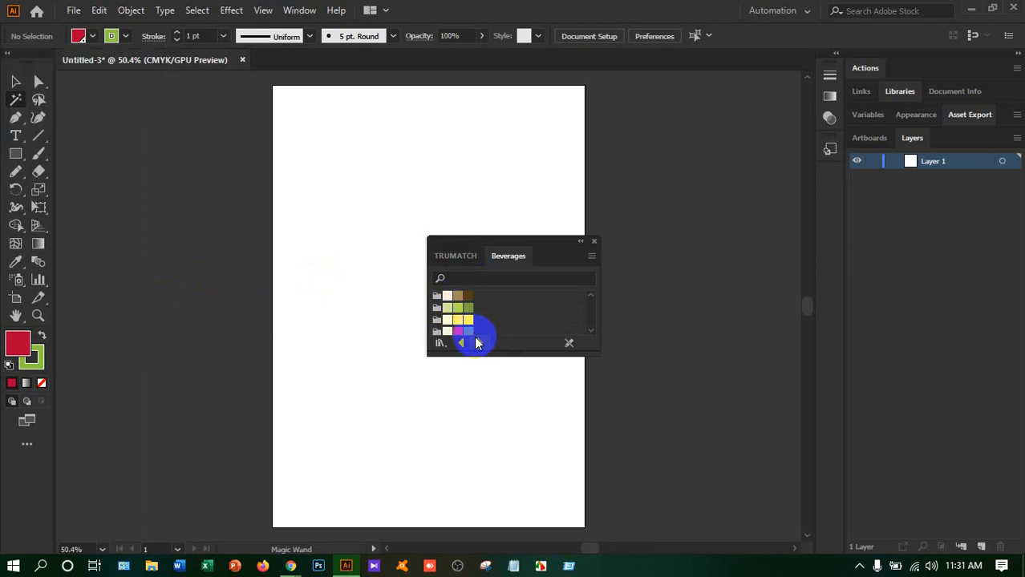
{"action": "left_click", "coordinate": [477, 343]}
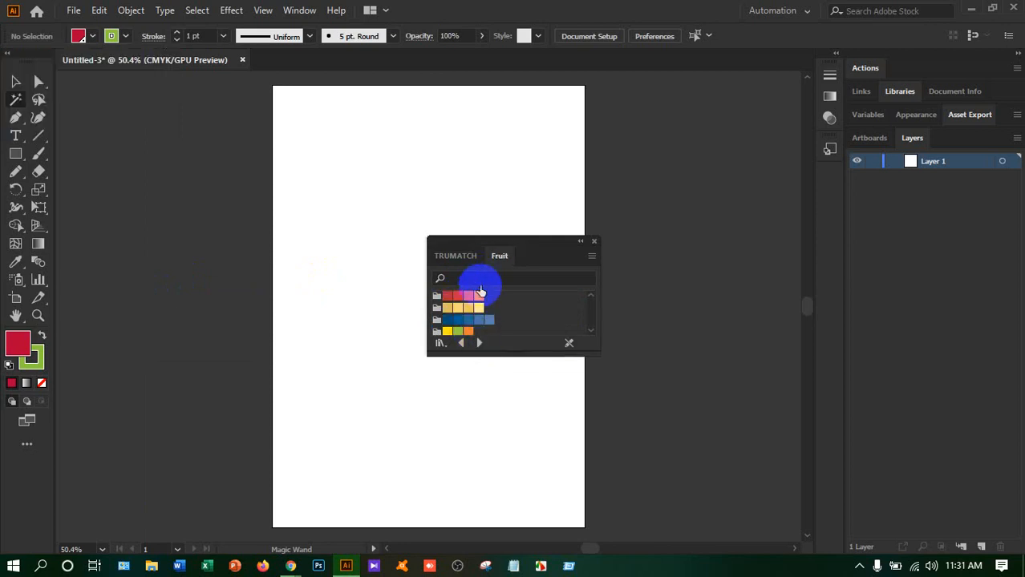
{"action": "left_click", "coordinate": [478, 343]}
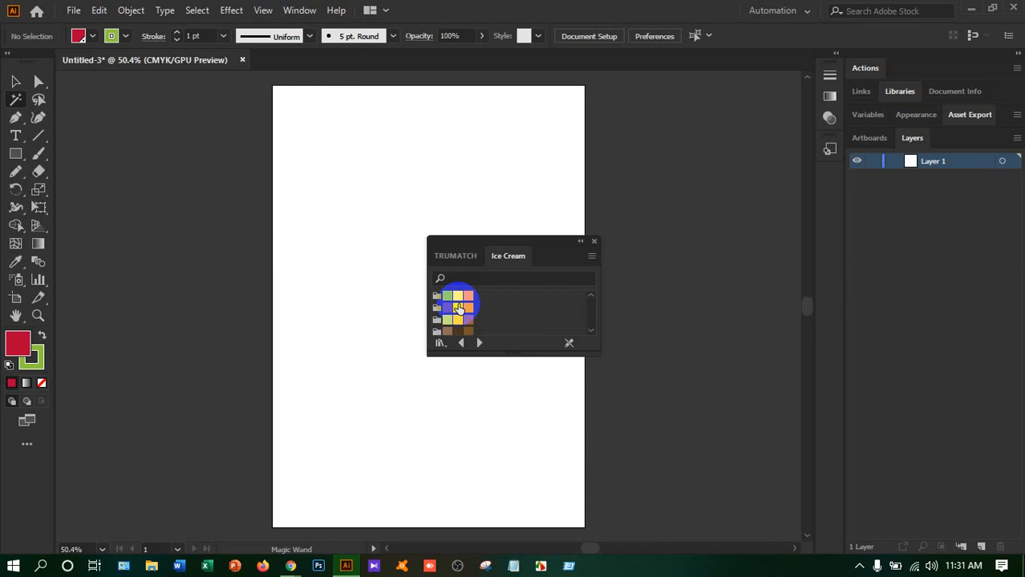
{"action": "left_click", "coordinate": [594, 243]}
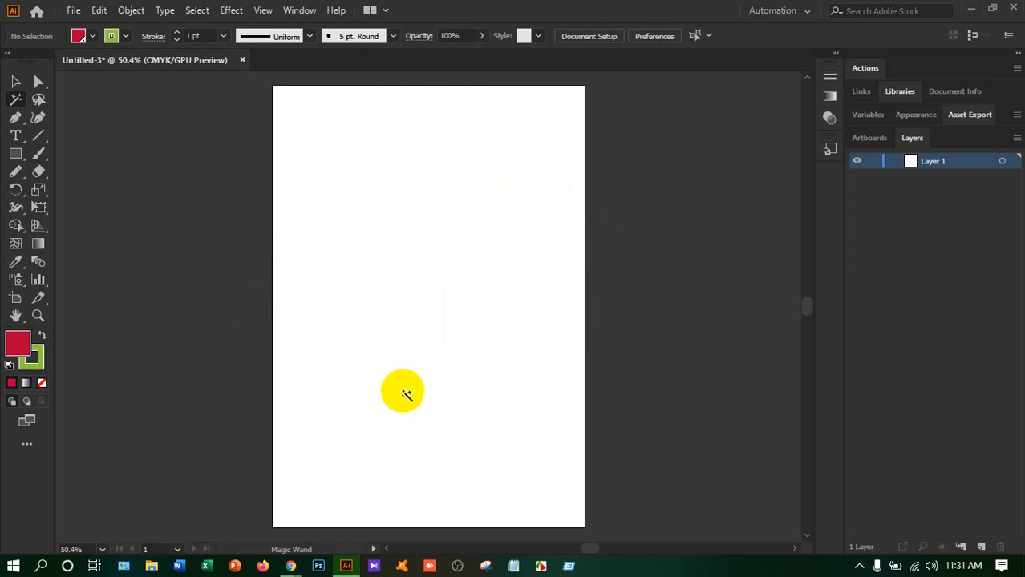
Draw a rectangle covering the whole artboard with the Rectangle tool, and delete it
{"action": "left_click", "coordinate": [239, 267]}
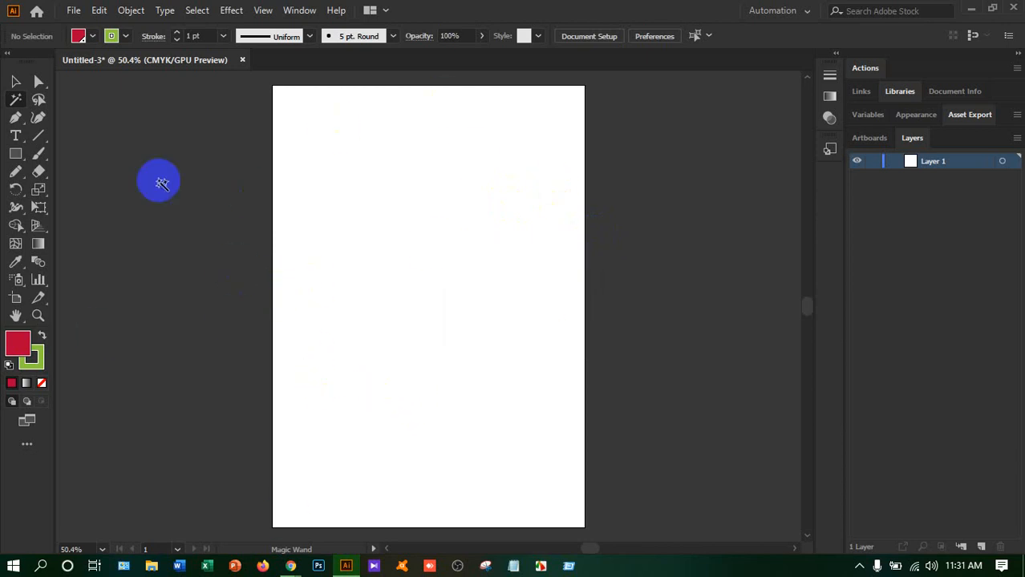
{"action": "key", "text": "v"}
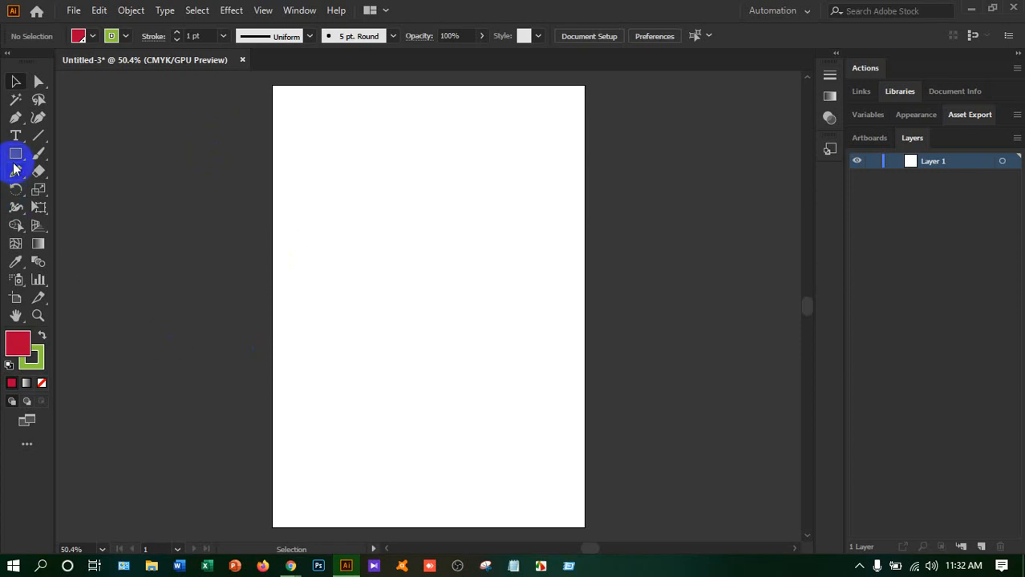
{"action": "left_click_drag", "start_coordinate": [14, 161], "coordinate": [77, 157]}
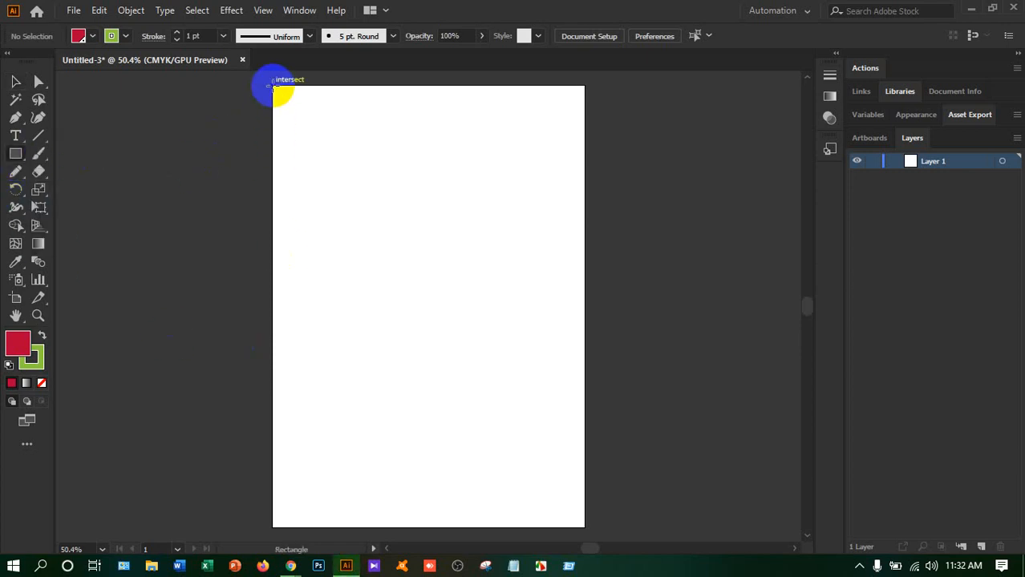
{"action": "left_click_drag", "start_coordinate": [273, 85], "coordinate": [585, 523]}
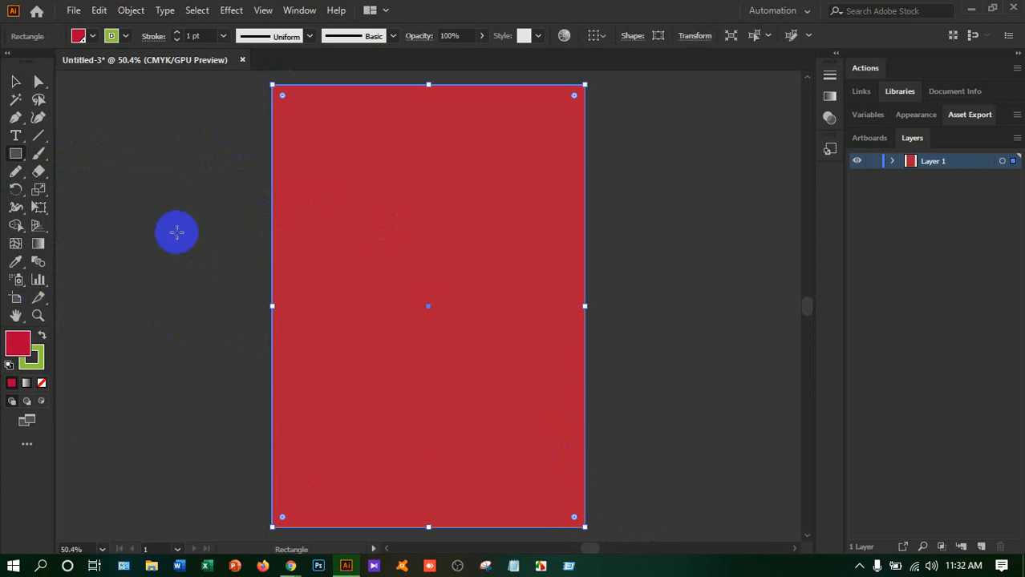
{"action": "left_click", "coordinate": [11, 81]}
{"action": "left_click_drag", "start_coordinate": [503, 270], "coordinate": [364, 289]}
{"action": "key", "text": "Delete"}
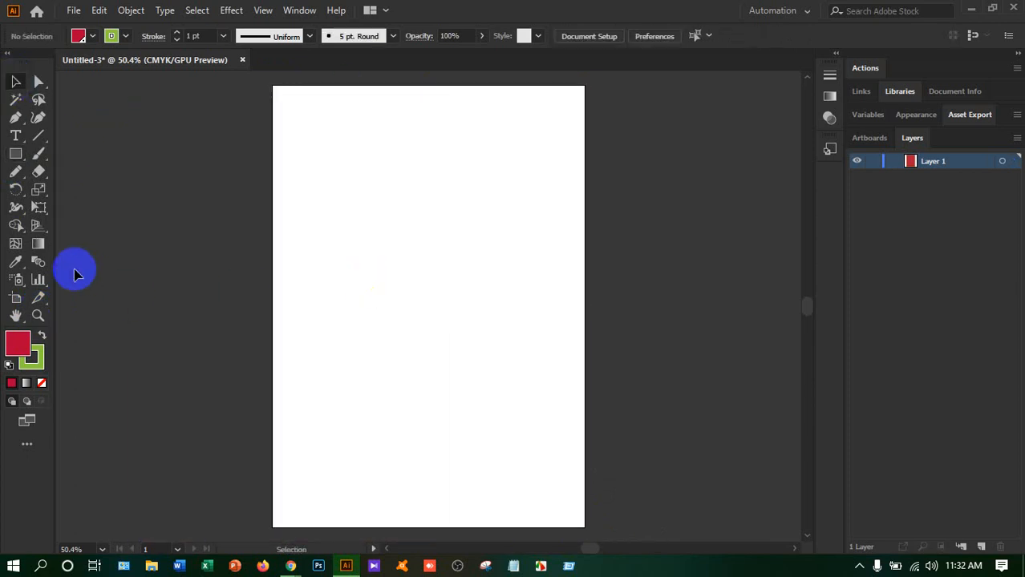
Draw a nearly square rectangle near the middle of the artboard, and delete it
{"action": "left_click_drag", "start_coordinate": [12, 160], "coordinate": [67, 155]}
{"action": "left_click_drag", "start_coordinate": [345, 226], "coordinate": [456, 345]}
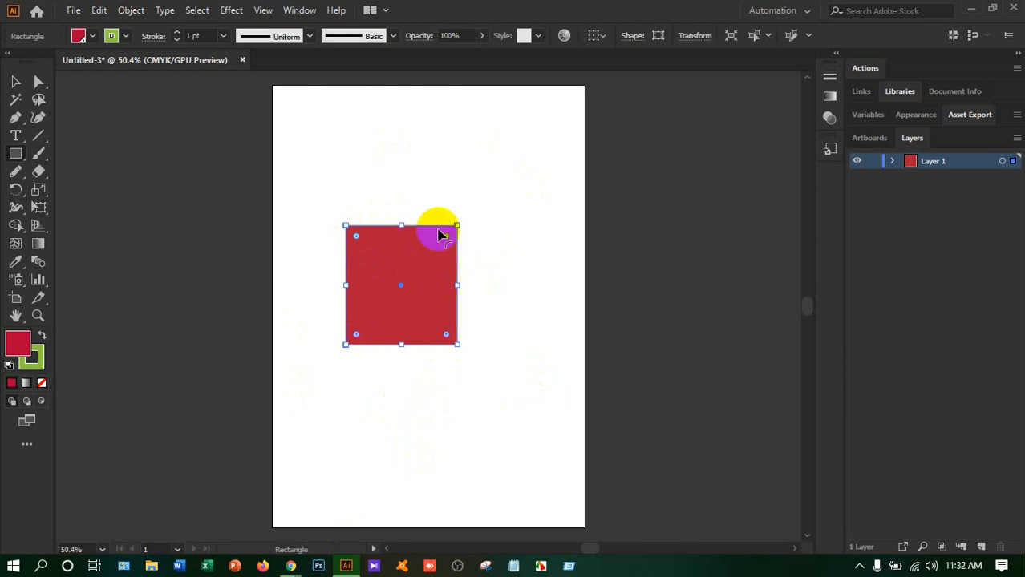
{"action": "key", "text": "Delete"}
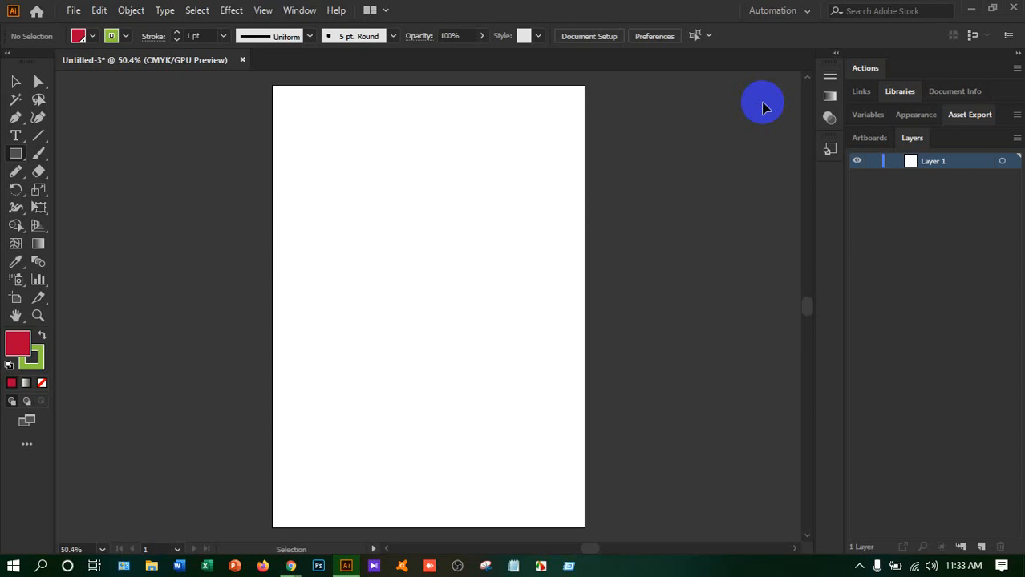
Draw two large rectangles outside the artboard, one on each side of it, and delete both
{"action": "key", "text": "ctrl+minus"}
{"action": "key", "text": "ctrl+minus"}
{"action": "key", "text": "ctrl+minus"}
{"action": "key", "text": "ctrl+minus"}
{"action": "key", "text": "ctrl+minus"}
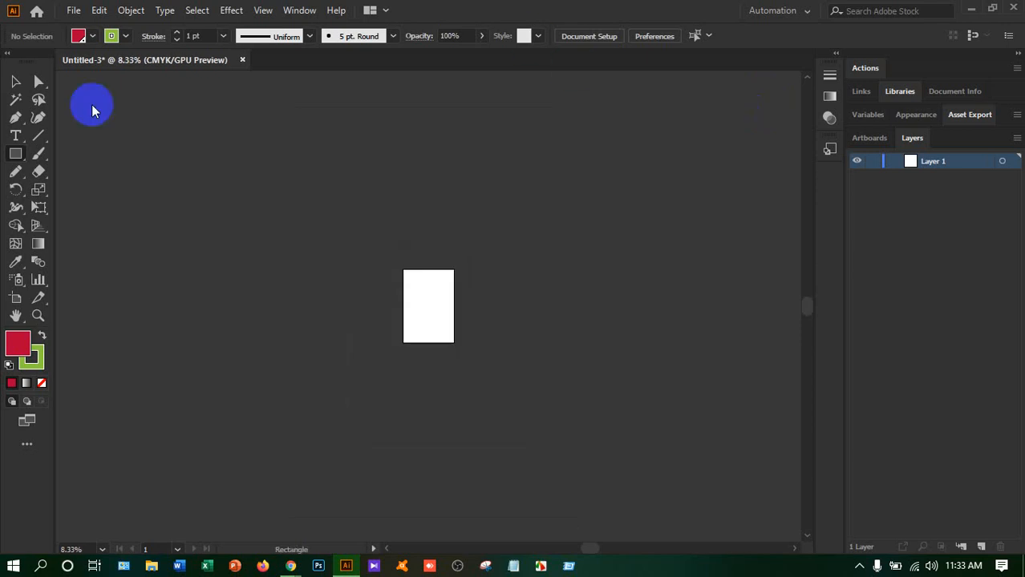
{"action": "left_click", "coordinate": [15, 153]}
{"action": "left_click", "coordinate": [70, 156]}
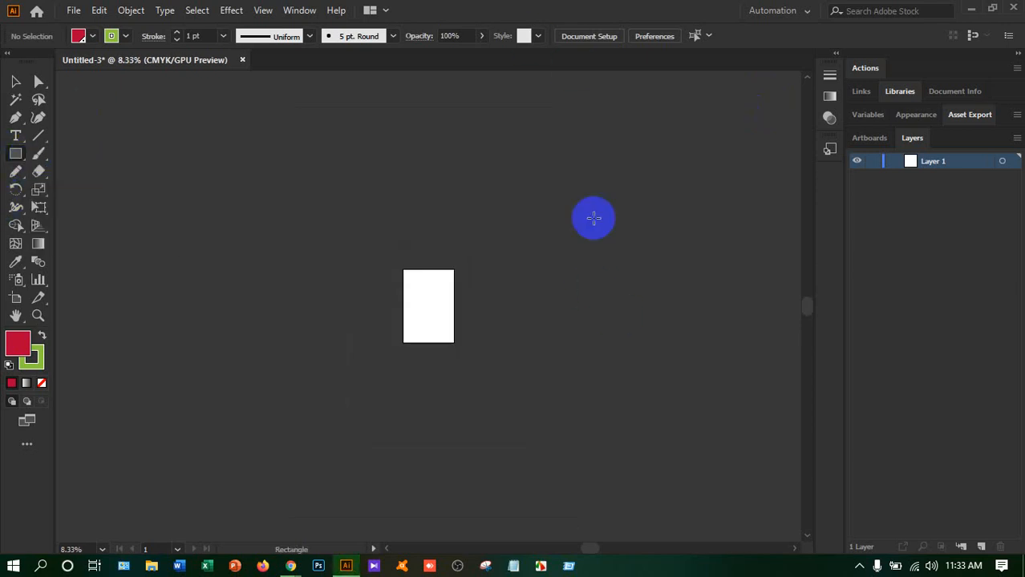
{"action": "left_click_drag", "start_coordinate": [571, 212], "coordinate": [789, 490]}
{"action": "mouse_move", "coordinate": [106, 161]}
{"action": "left_mouse_down"}
{"action": "mouse_move", "coordinate": [153, 201]}
{"action": "mouse_move", "coordinate": [316, 499]}
{"action": "left_mouse_up"}
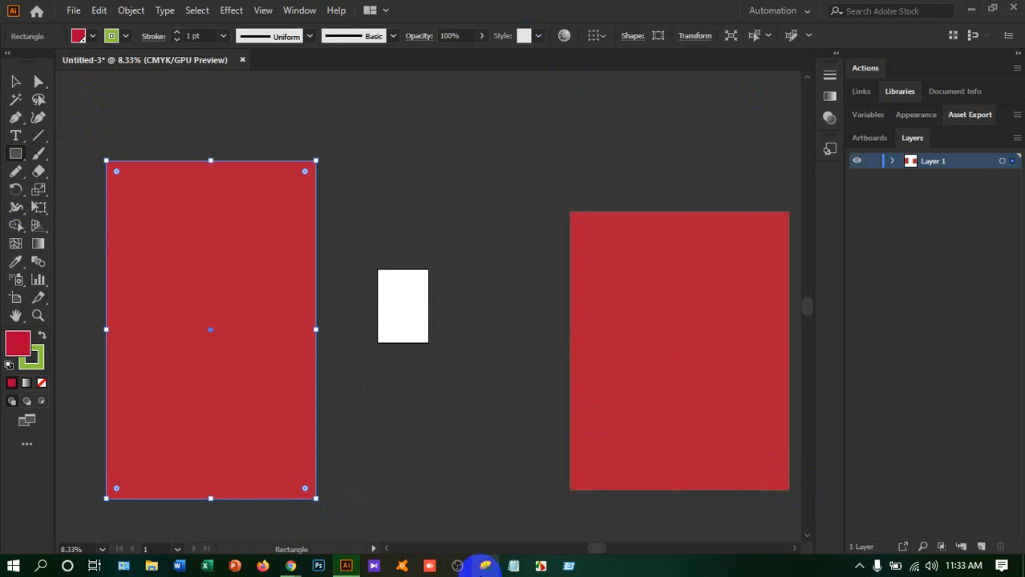
{"action": "key", "text": "ctrl+a"}
{"action": "key", "text": "Delete"}
{"action": "key", "text": "ctrl+0"}
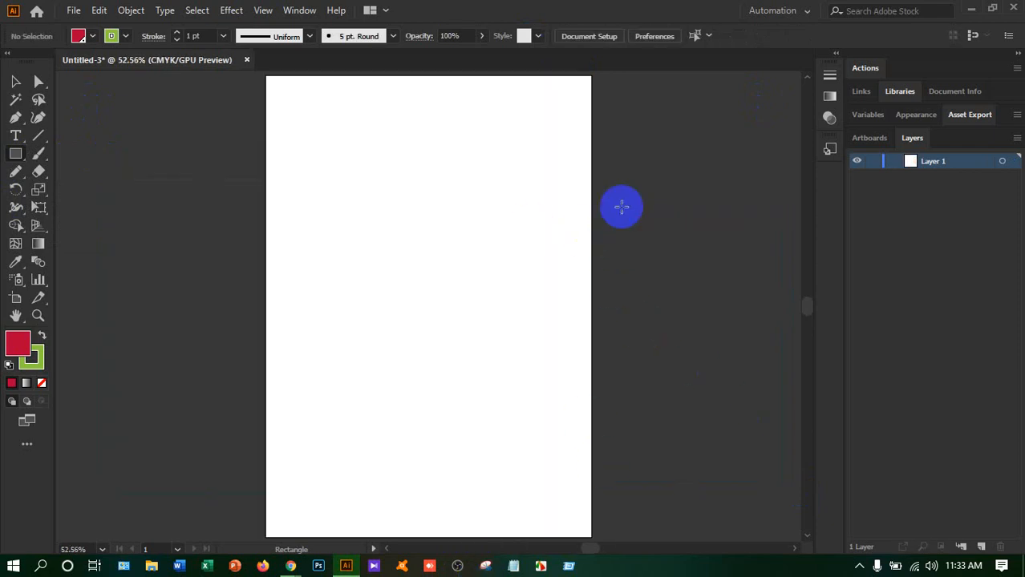
Draw a rectangle on the empty canvas just right of the artboard, and delete it
{"action": "left_click_drag", "start_coordinate": [622, 197], "coordinate": [760, 325]}
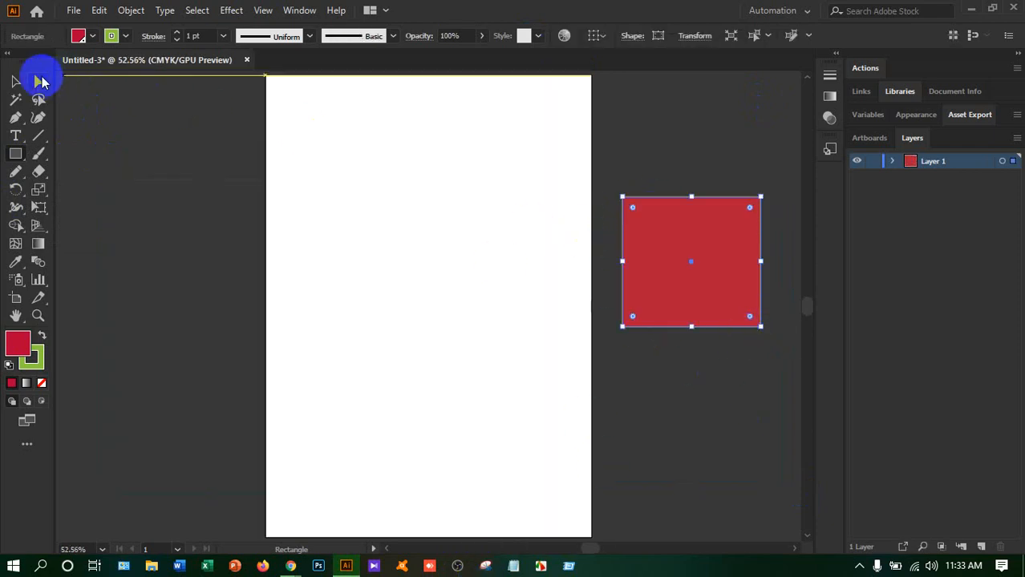
{"action": "left_click", "coordinate": [33, 81]}
{"action": "left_click", "coordinate": [15, 81]}
{"action": "key", "text": "Delete"}
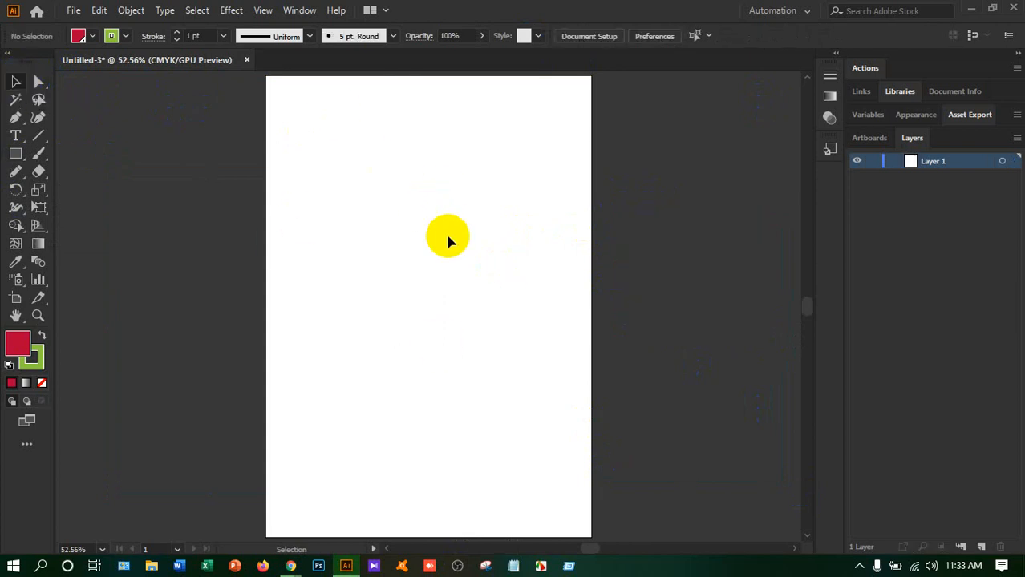
Draw a small horizontal rectangle in the upper-left part of the artboard
{"action": "left_click", "coordinate": [15, 154]}
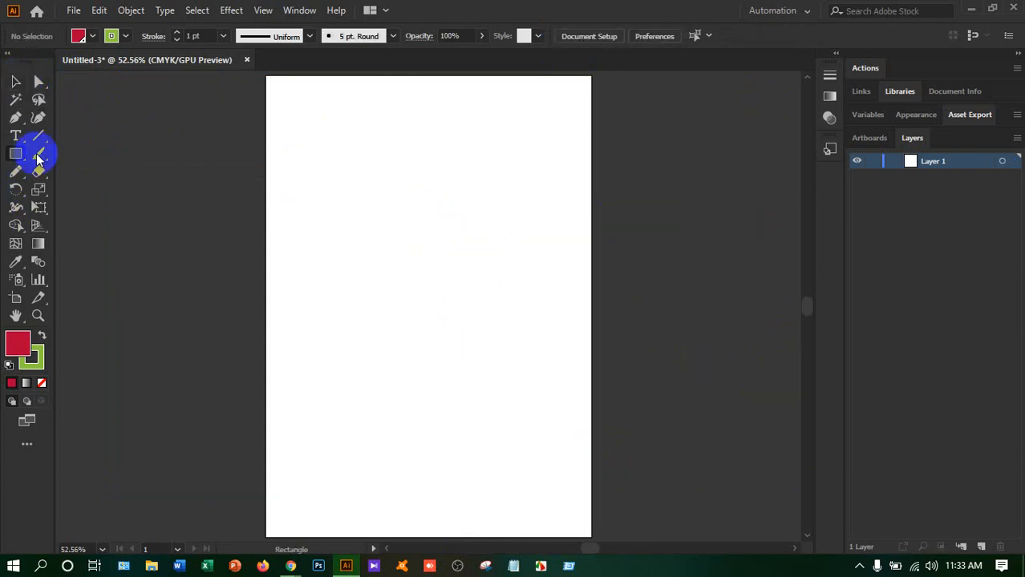
{"action": "left_click_drag", "start_coordinate": [36, 158], "coordinate": [69, 152]}
{"action": "left_click_drag", "start_coordinate": [295, 153], "coordinate": [361, 190]}
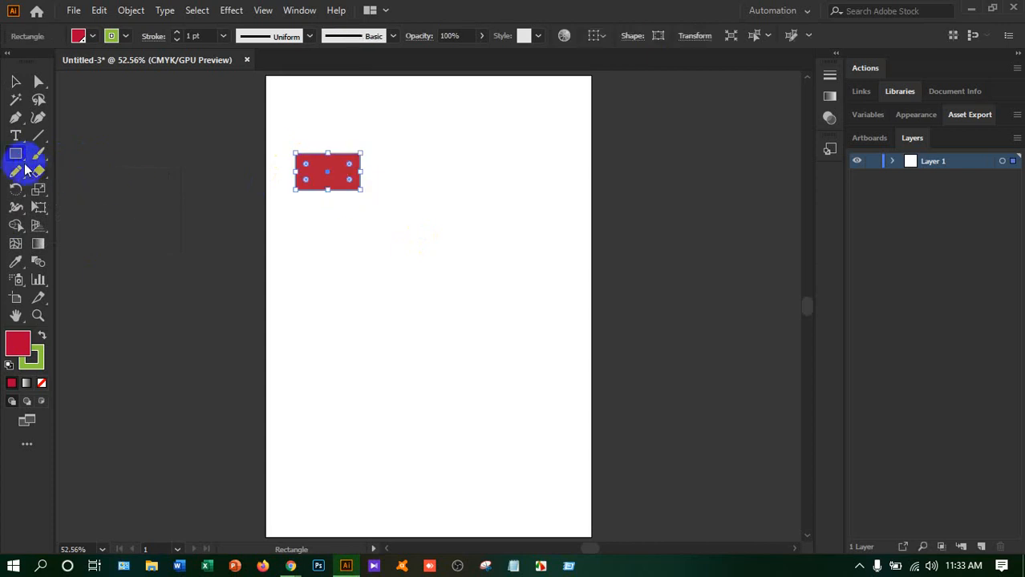
Draw a circle near the artboard's centre and a tilted five-pointed star overlapping the artboard's lower-left edge
{"action": "left_click_drag", "start_coordinate": [27, 168], "coordinate": [80, 189]}
{"action": "left_click_drag", "start_coordinate": [451, 279], "coordinate": [496, 322]}
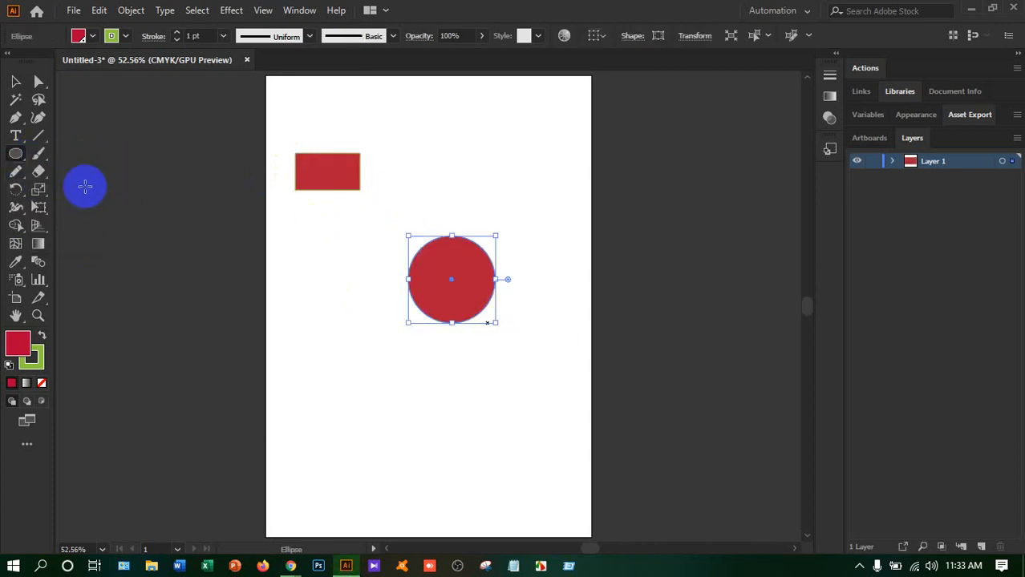
{"action": "left_click_drag", "start_coordinate": [15, 156], "coordinate": [62, 224]}
{"action": "left_click_drag", "start_coordinate": [338, 370], "coordinate": [400, 420]}
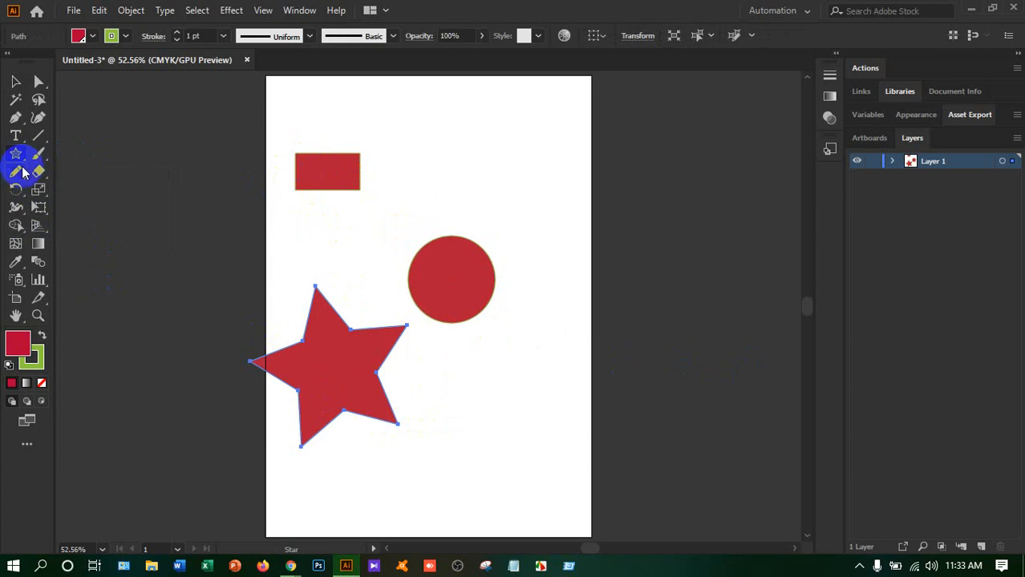
Draw a very short, nearly vertical line segment just right of the artboard and deselect it
{"action": "left_click_drag", "start_coordinate": [38, 139], "coordinate": [86, 141]}
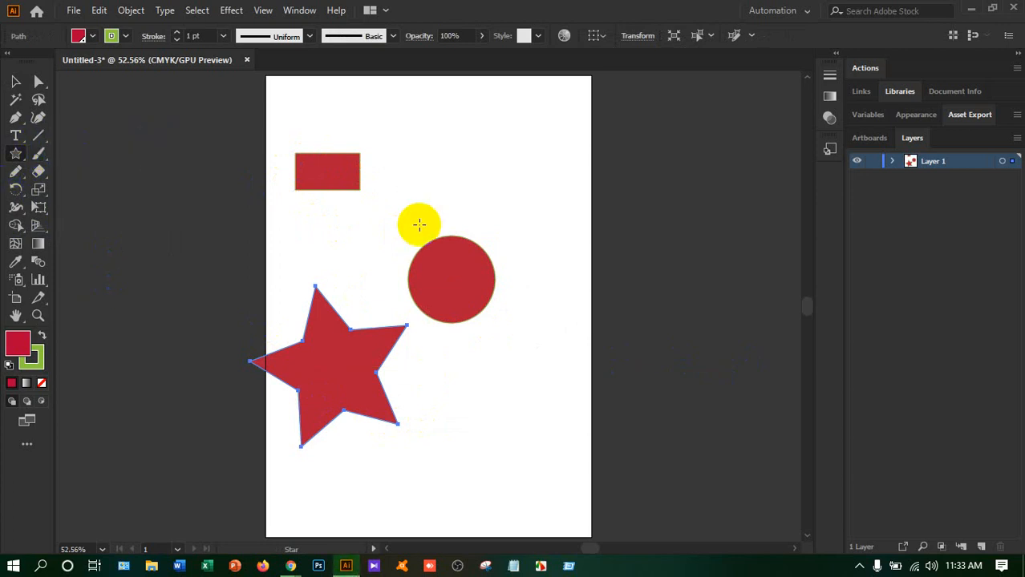
{"action": "left_click_drag", "start_coordinate": [639, 287], "coordinate": [638, 297]}
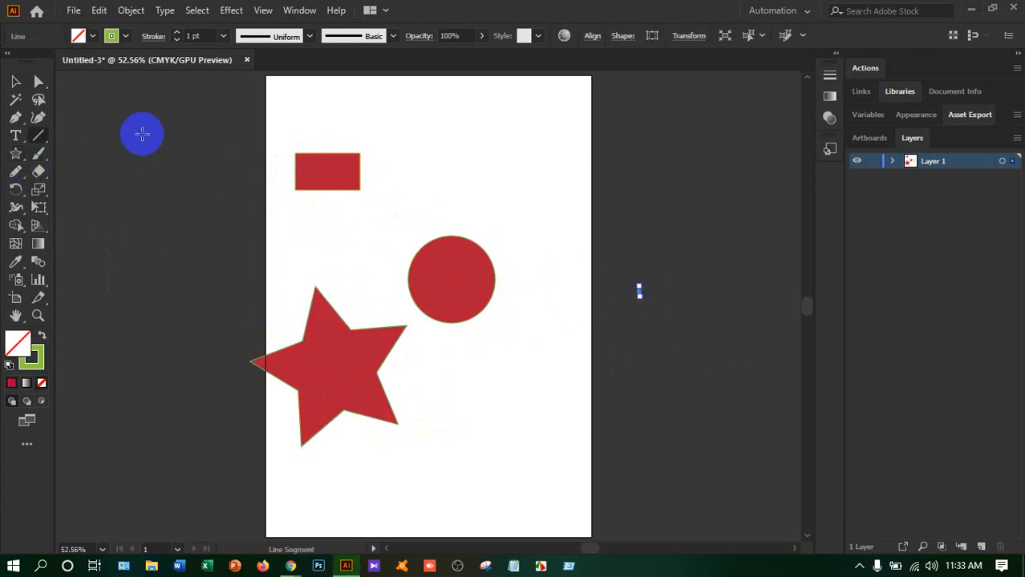
{"action": "left_click", "coordinate": [14, 83]}
{"action": "left_click", "coordinate": [200, 192]}
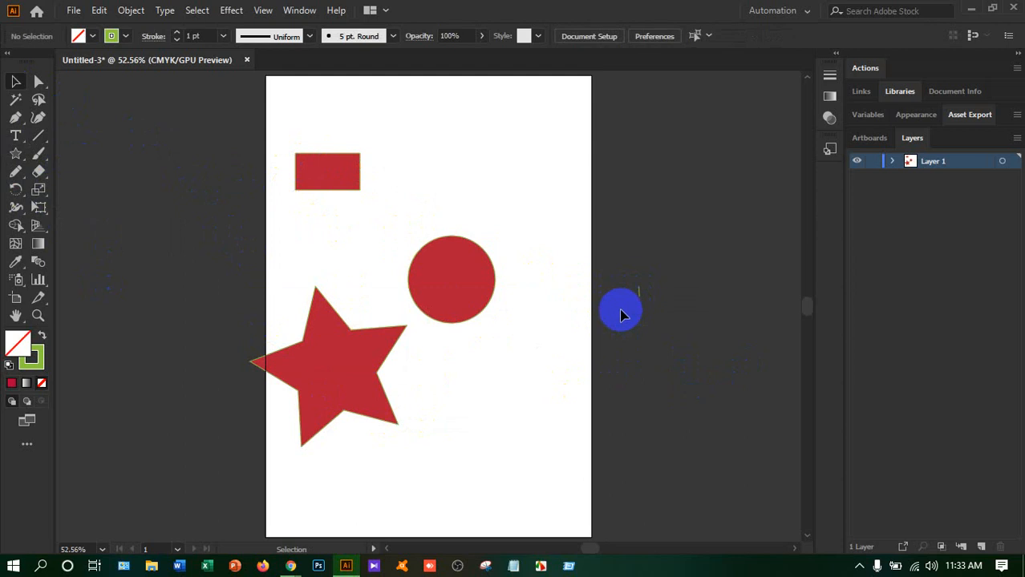
Stretch the short line's lower end leftward so that the line crosses the artboard's right edge
{"action": "left_click", "coordinate": [639, 292]}
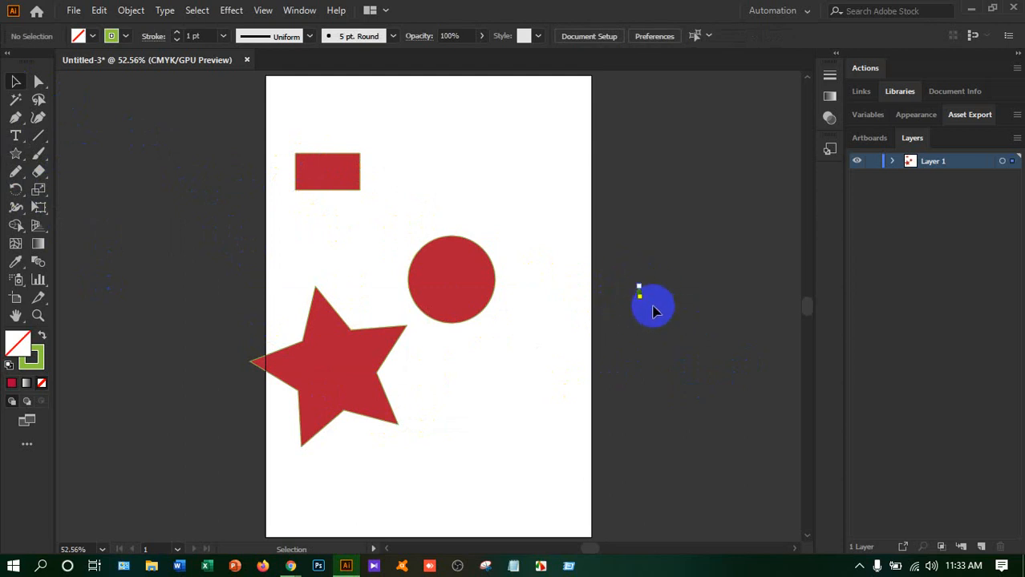
{"action": "left_click", "coordinate": [628, 285]}
{"action": "left_click_drag", "start_coordinate": [627, 284], "coordinate": [578, 291]}
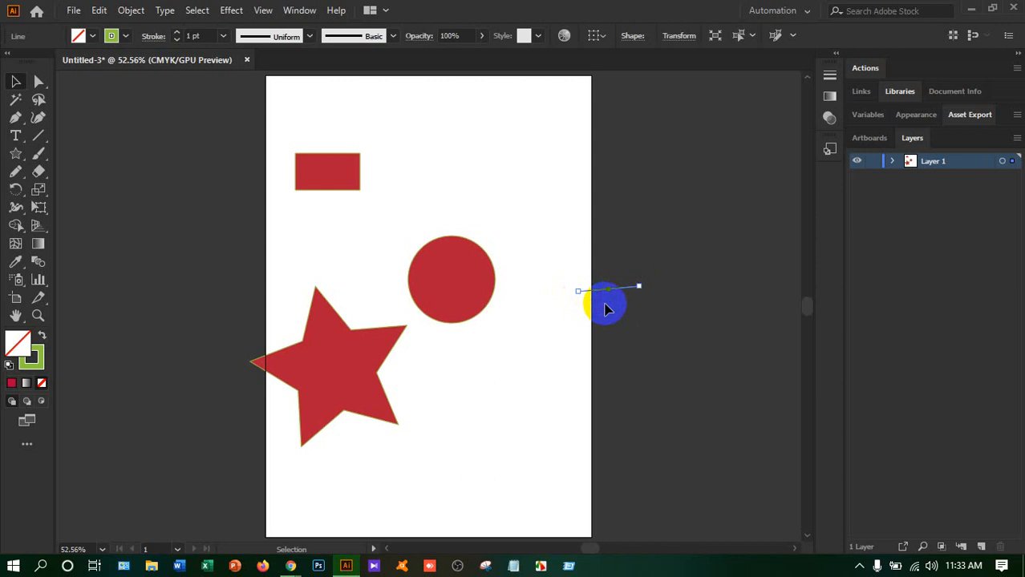
Delete the line crossing the artboard's edge and draw a very short, nearly vertical line in the artboard's lower-right part, leaving it deselected
{"action": "key", "text": "Delete"}
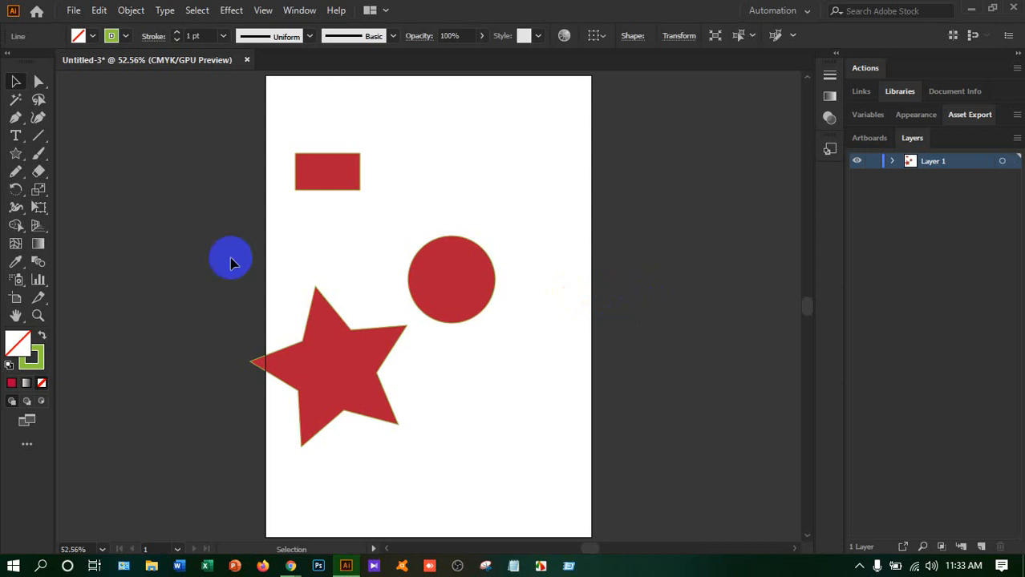
{"action": "left_click", "coordinate": [40, 139]}
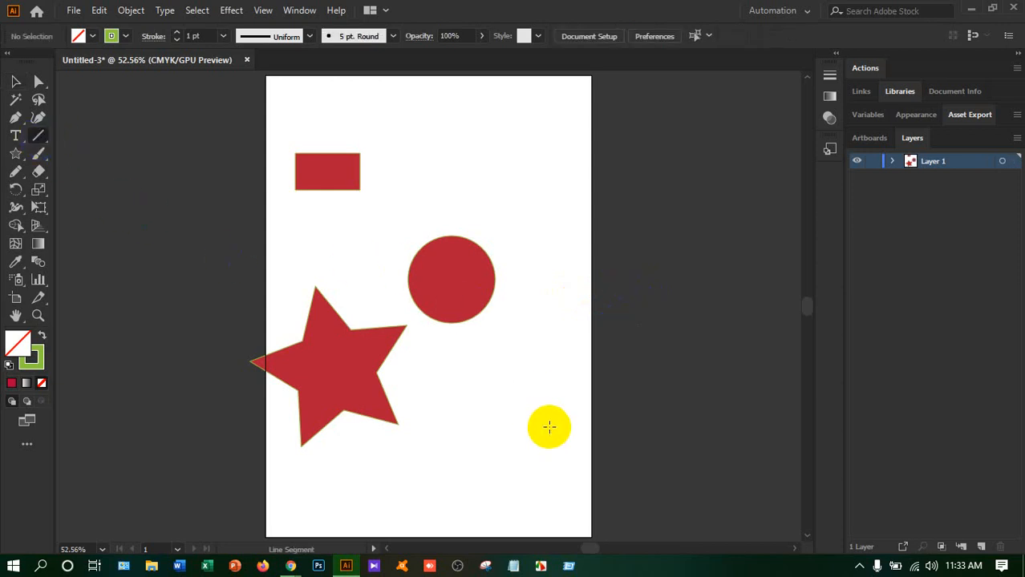
{"action": "left_click_drag", "start_coordinate": [550, 427], "coordinate": [553, 441]}
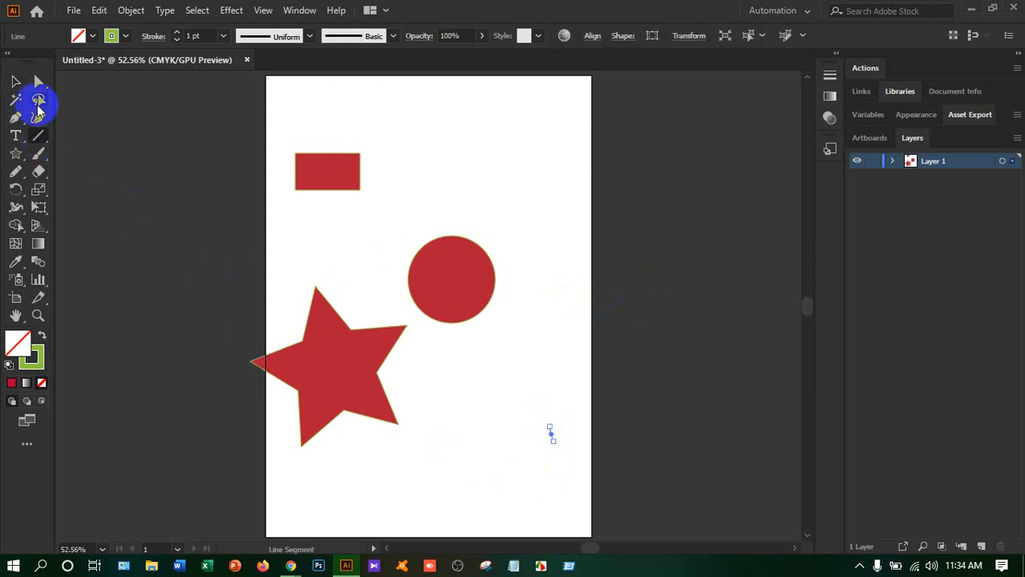
{"action": "left_click", "coordinate": [16, 80]}
{"action": "left_click", "coordinate": [131, 256]}
Move the star up to the artboard's top edge, above the circle, and set its stroke colour to white
{"action": "left_click_drag", "start_coordinate": [378, 419], "coordinate": [462, 201]}
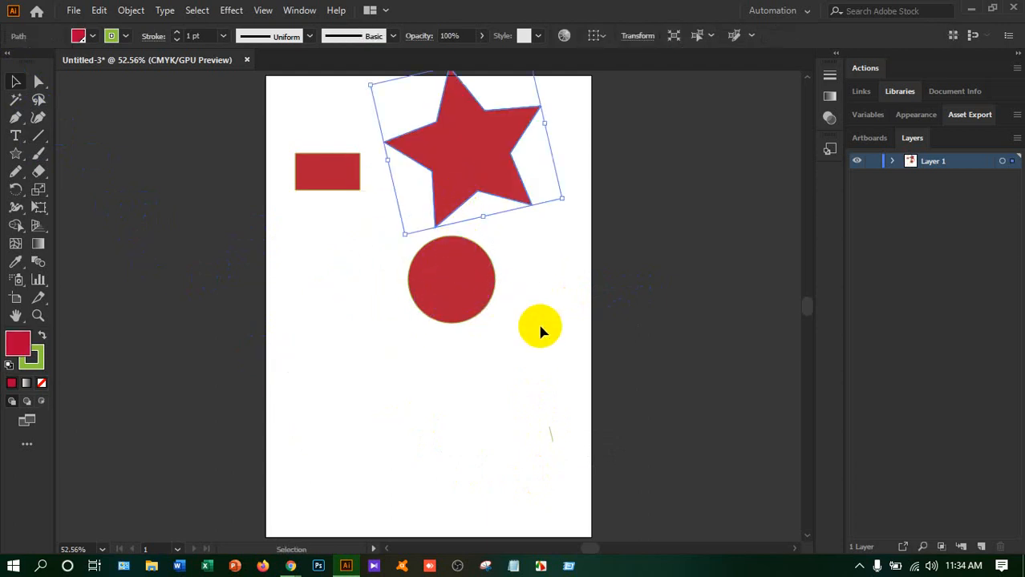
{"action": "left_click", "coordinate": [126, 37]}
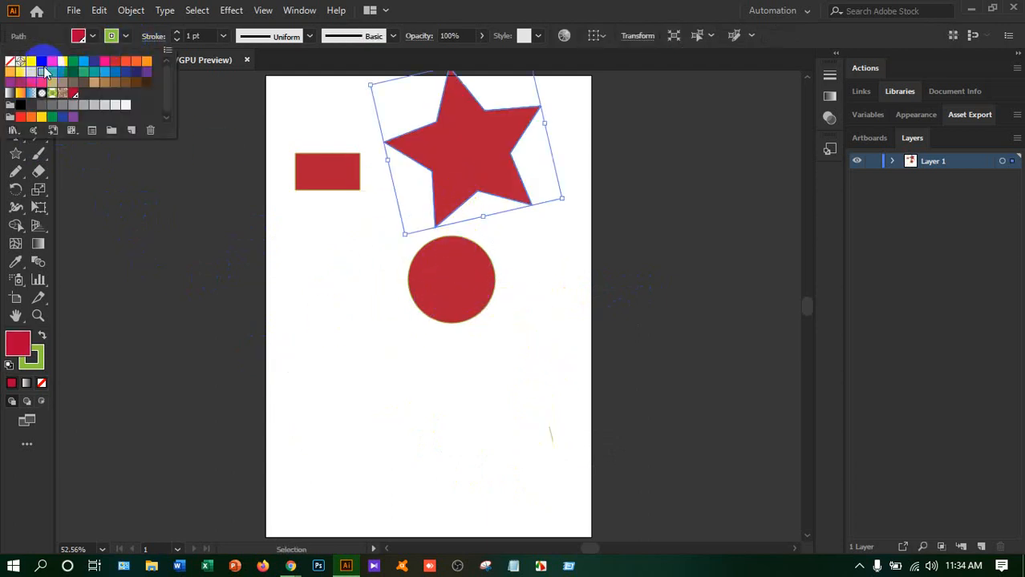
{"action": "left_click", "coordinate": [31, 61]}
Set the stroke colour of the short line in the artboard's lower-right part to white and deselect it
{"action": "left_click", "coordinate": [564, 435]}
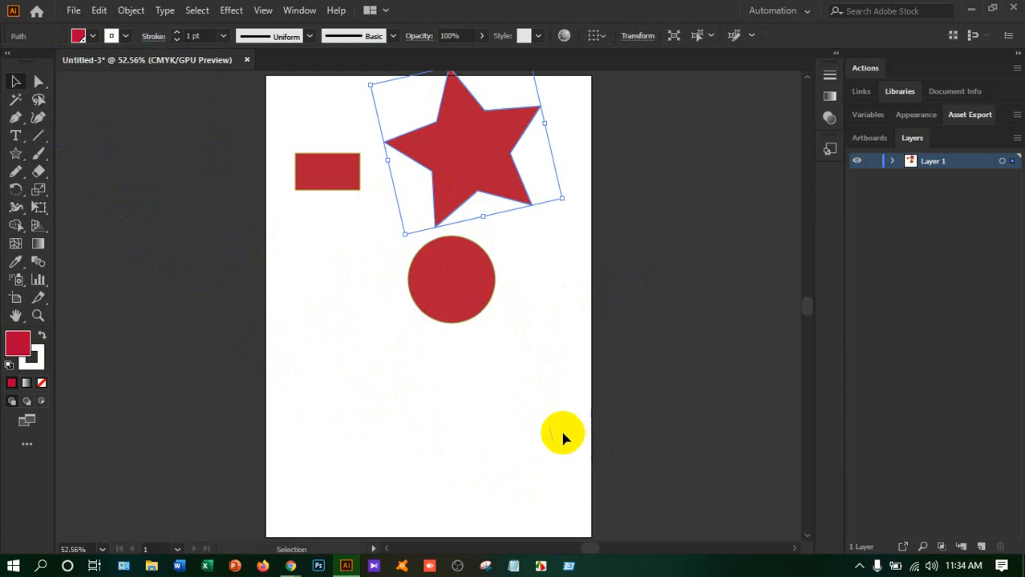
{"action": "left_click_drag", "start_coordinate": [502, 403], "coordinate": [607, 470]}
{"action": "left_click", "coordinate": [118, 35]}
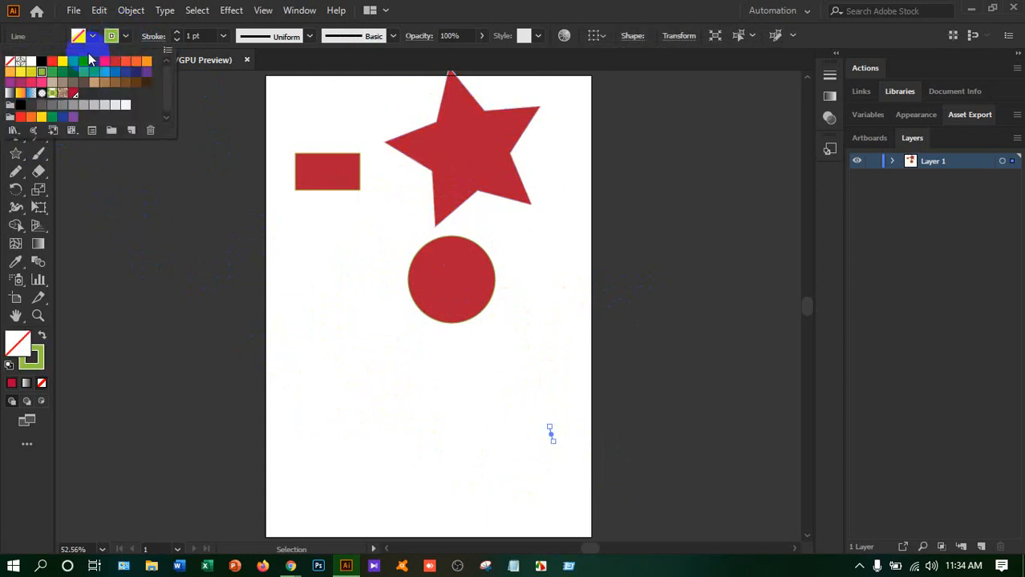
{"action": "left_click", "coordinate": [31, 63]}
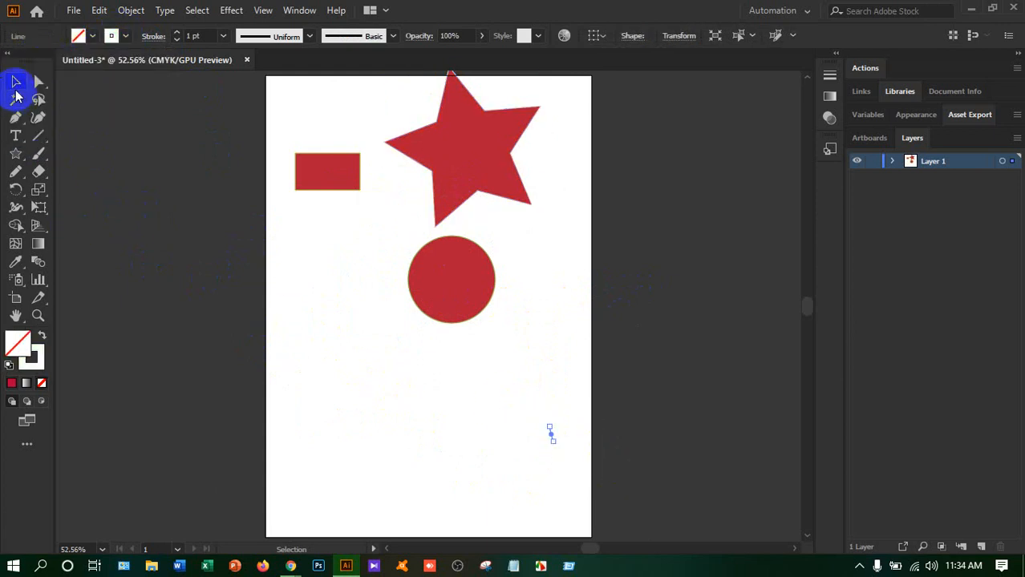
{"action": "left_click", "coordinate": [205, 245]}
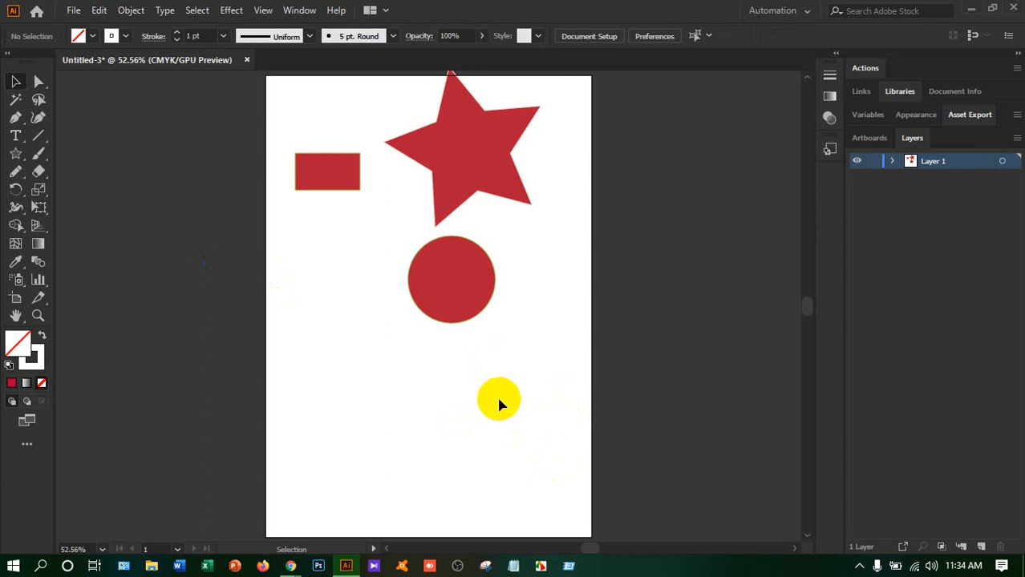
Move the star over the small rectangle, and delete the star, the rectangle and the circle
{"action": "left_click_drag", "start_coordinate": [490, 189], "coordinate": [390, 201]}
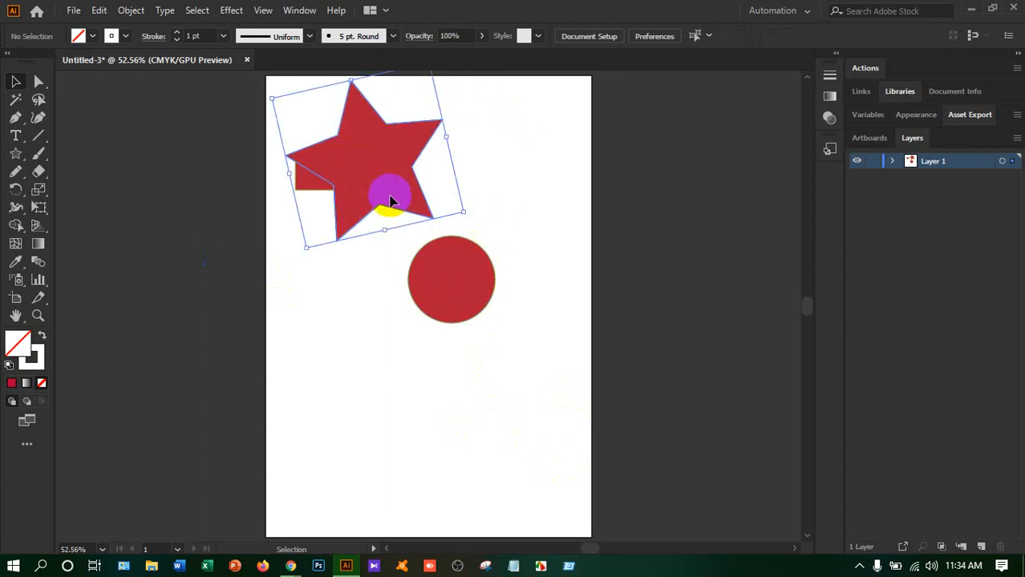
{"action": "key", "text": "Delete"}
{"action": "left_click", "coordinate": [349, 185]}
{"action": "key", "text": "Delete"}
{"action": "left_click", "coordinate": [446, 272]}
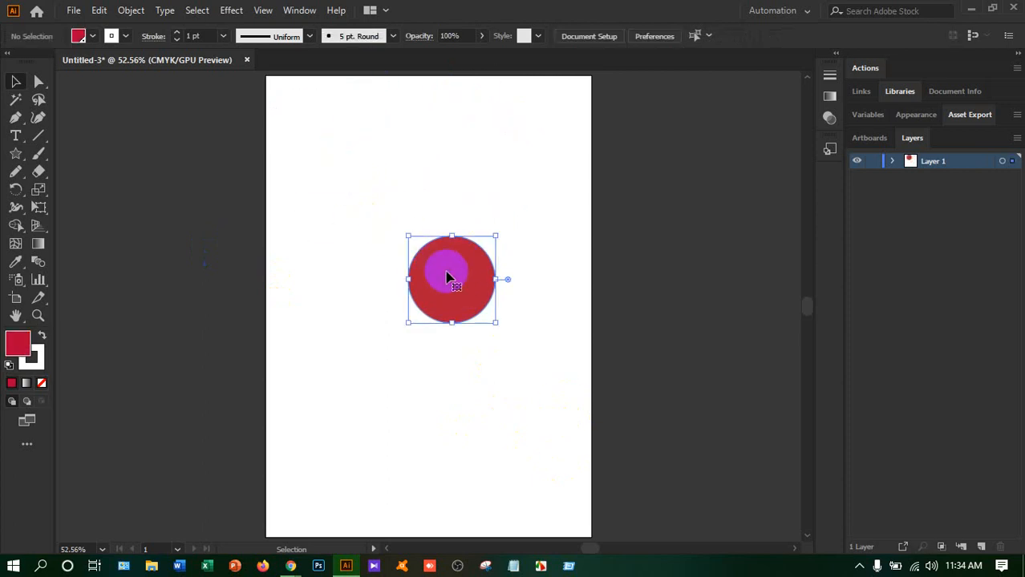
{"action": "key", "text": "Delete"}
Draw a large horizontal rectangle spanning most of the artboard's width in its upper half
{"action": "right_click", "coordinate": [22, 122]}
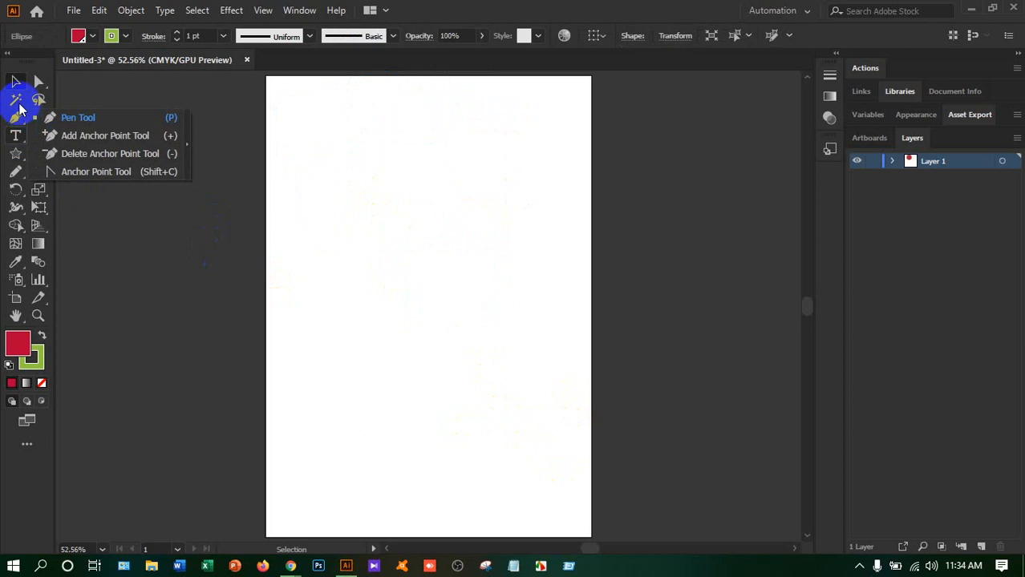
{"action": "right_click", "coordinate": [16, 154]}
{"action": "left_click", "coordinate": [76, 154]}
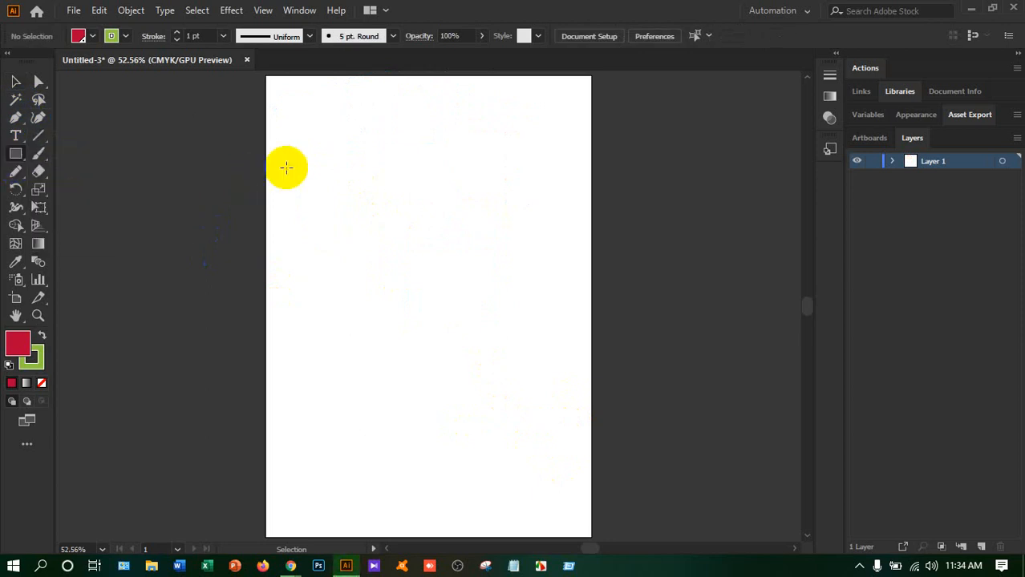
{"action": "mouse_move", "coordinate": [286, 167]}
{"action": "left_mouse_down"}
{"action": "mouse_move", "coordinate": [478, 304]}
{"action": "mouse_move", "coordinate": [544, 333]}
{"action": "left_mouse_up"}
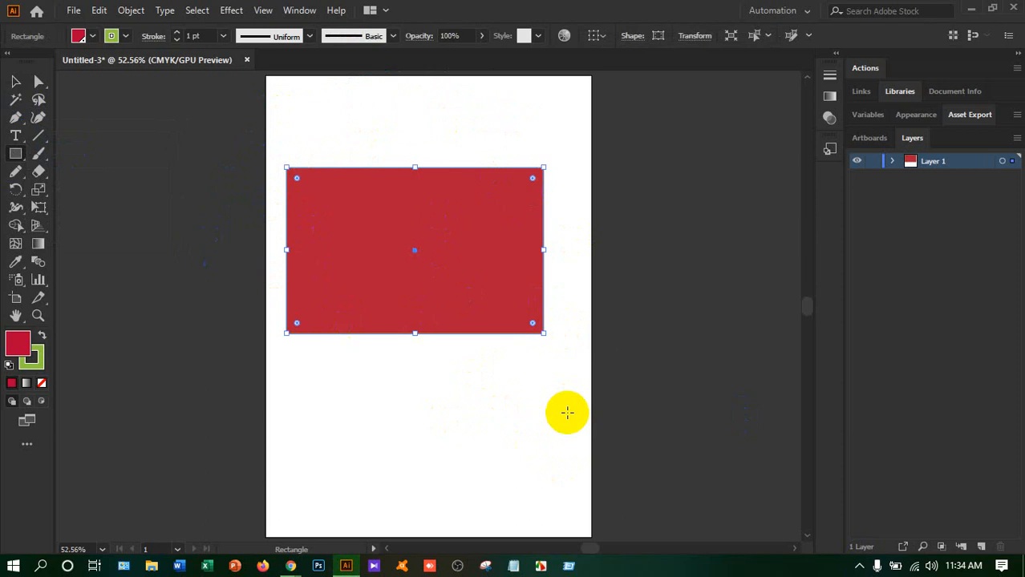
Try to stretch the rectangle and the short line together well beyond the artboard's right edge, and undo the stretch
{"action": "key", "text": "ctrl+a"}
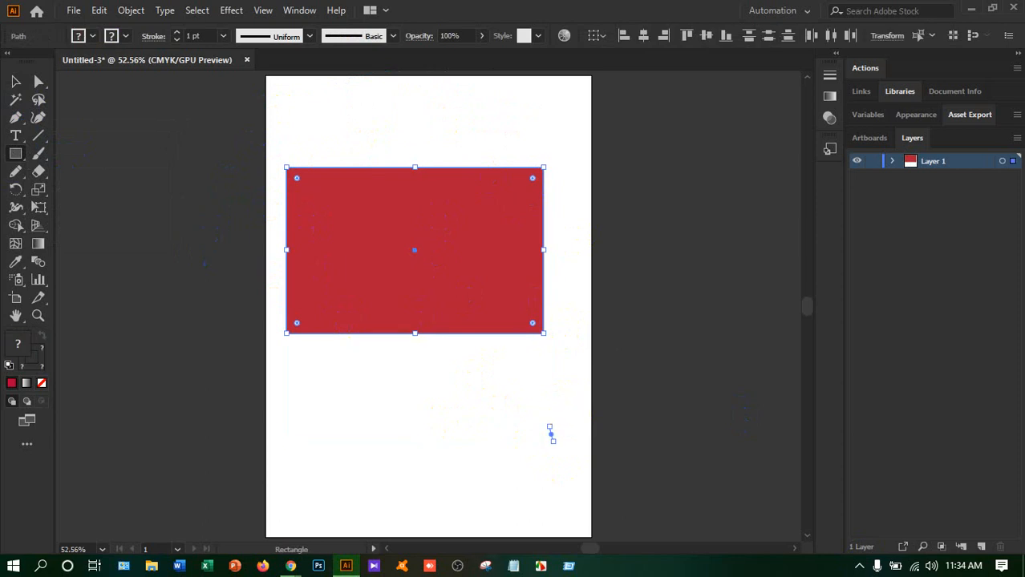
{"action": "left_click", "coordinate": [15, 81]}
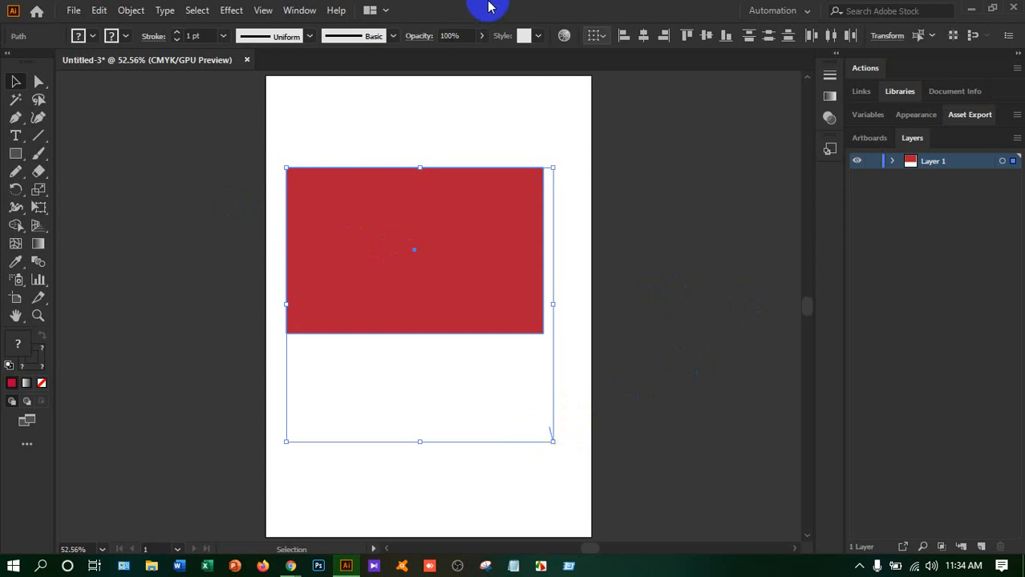
{"action": "left_click_drag", "start_coordinate": [552, 304], "coordinate": [729, 271]}
{"action": "left_click", "coordinate": [249, 217]}
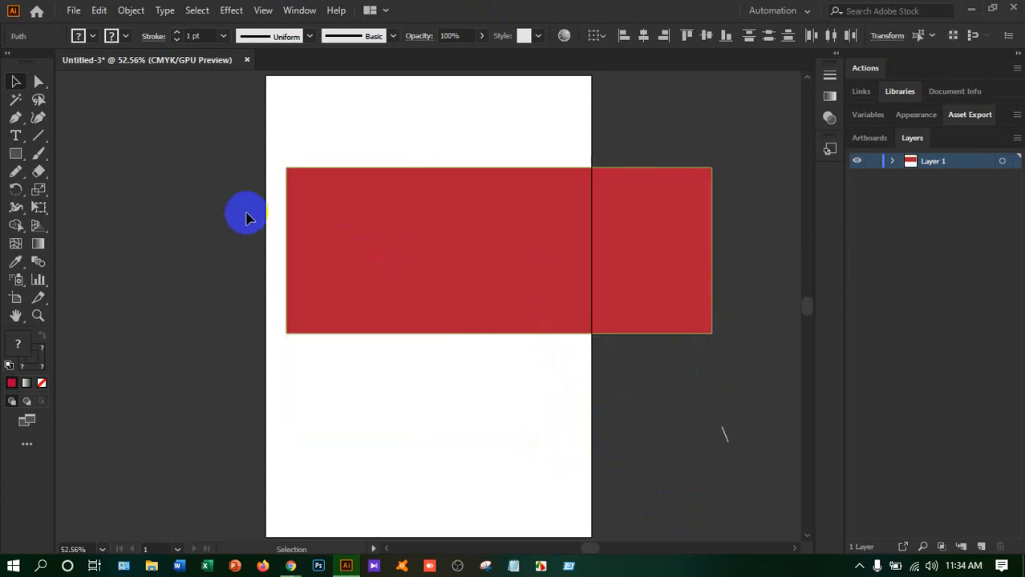
{"action": "left_click", "coordinate": [473, 251]}
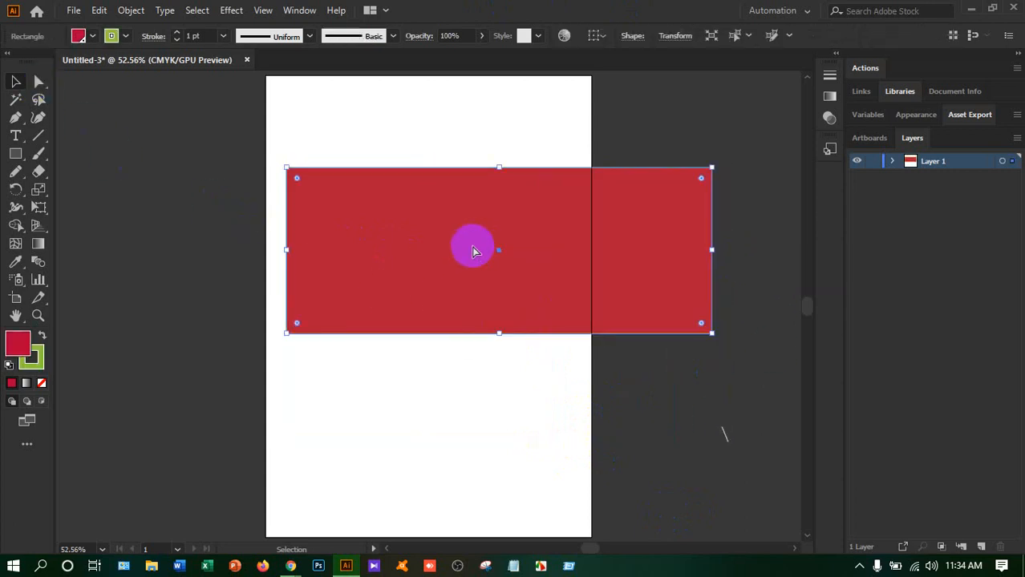
{"action": "key", "text": "ctrl+z"}
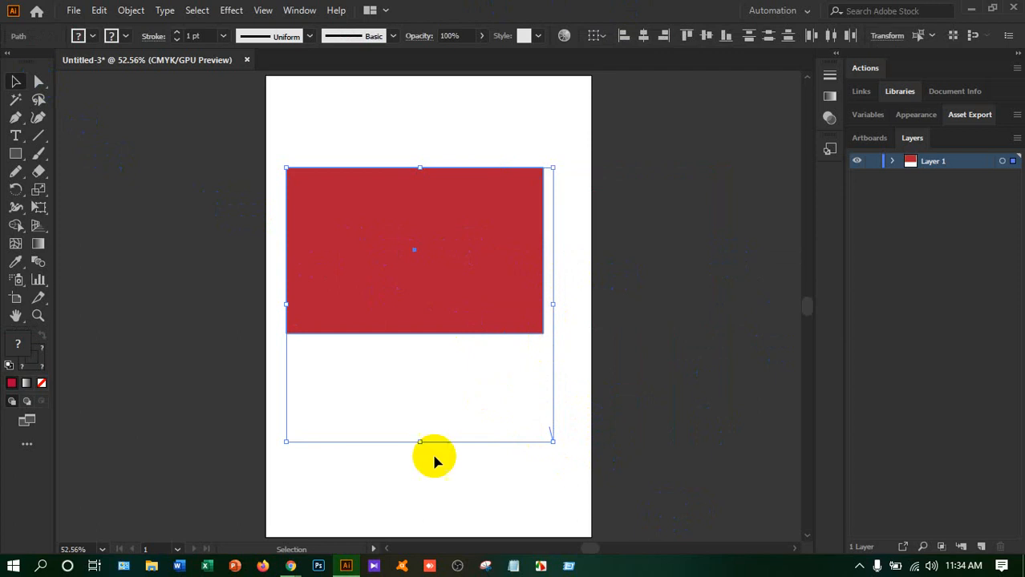
Widen only the large rectangle so that its right side extends slightly past the artboard's right edge
{"action": "left_click", "coordinate": [449, 469]}
{"action": "left_click", "coordinate": [542, 290]}
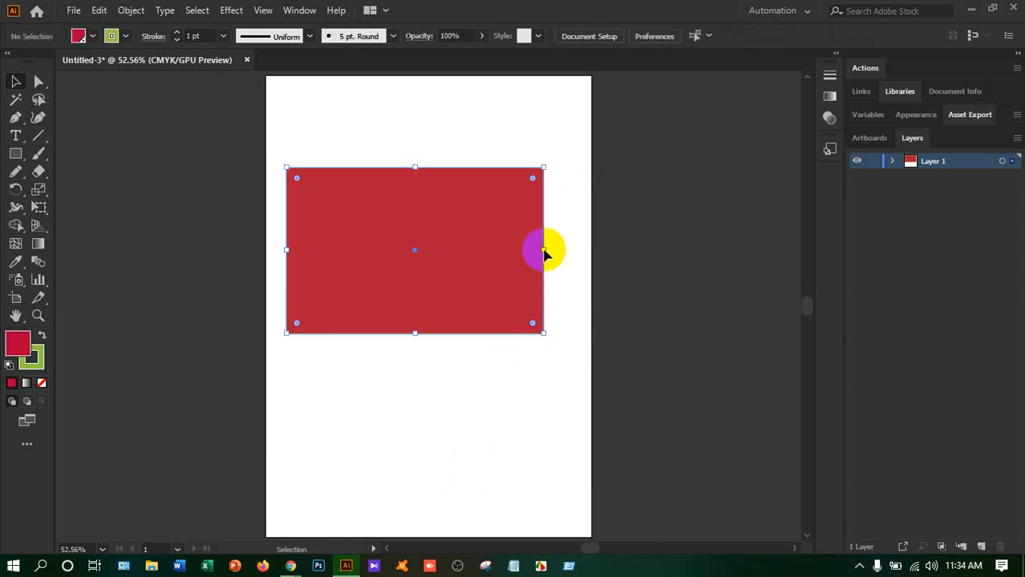
{"action": "left_click_drag", "start_coordinate": [542, 250], "coordinate": [611, 261]}
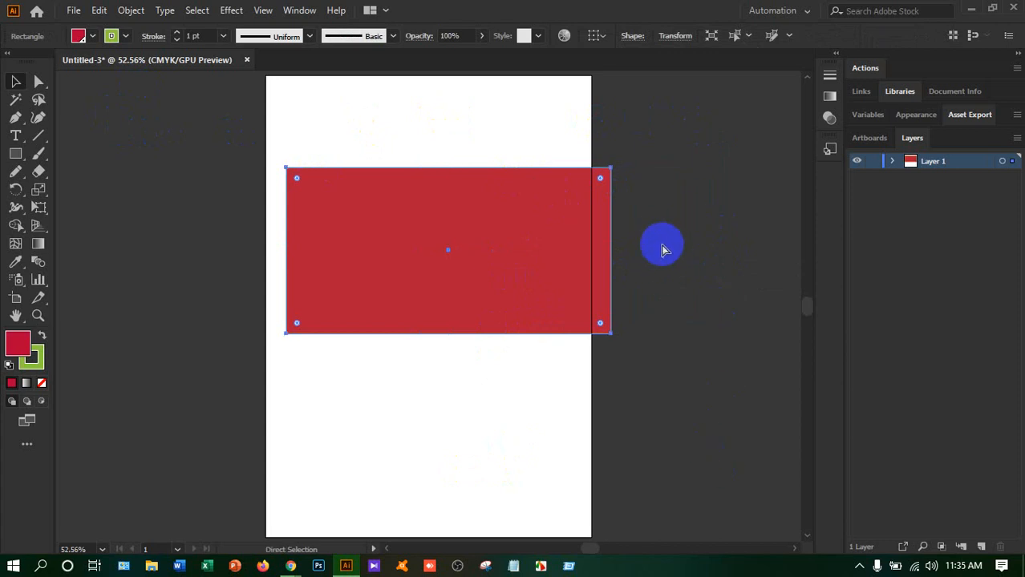
Detach and close the Layers panel, and delete all artwork in the document
{"action": "key", "text": "ctrl+a"}
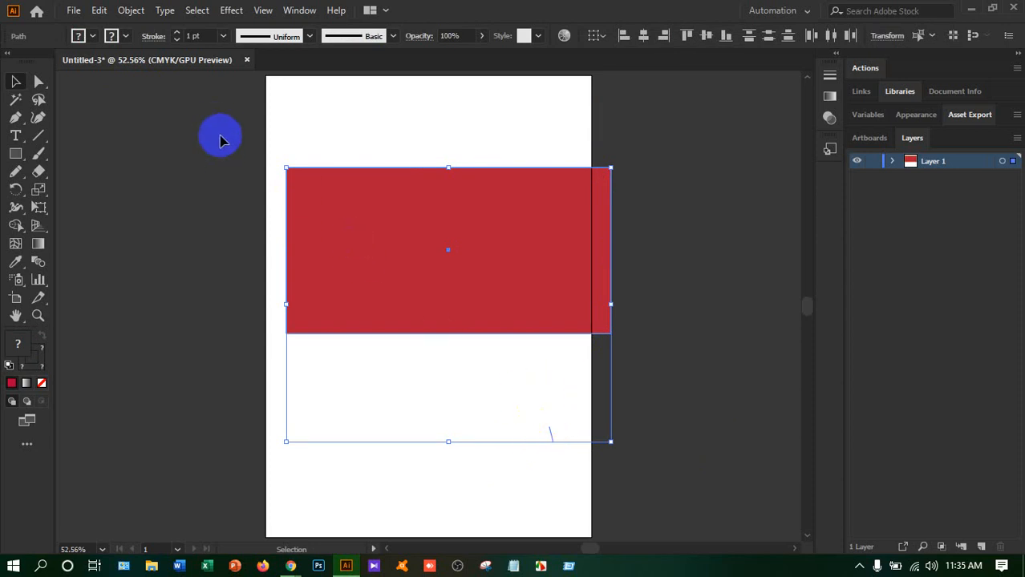
{"action": "scroll", "coordinate": [437, 348], "scroll_direction": "down", "scroll_amount": 2}
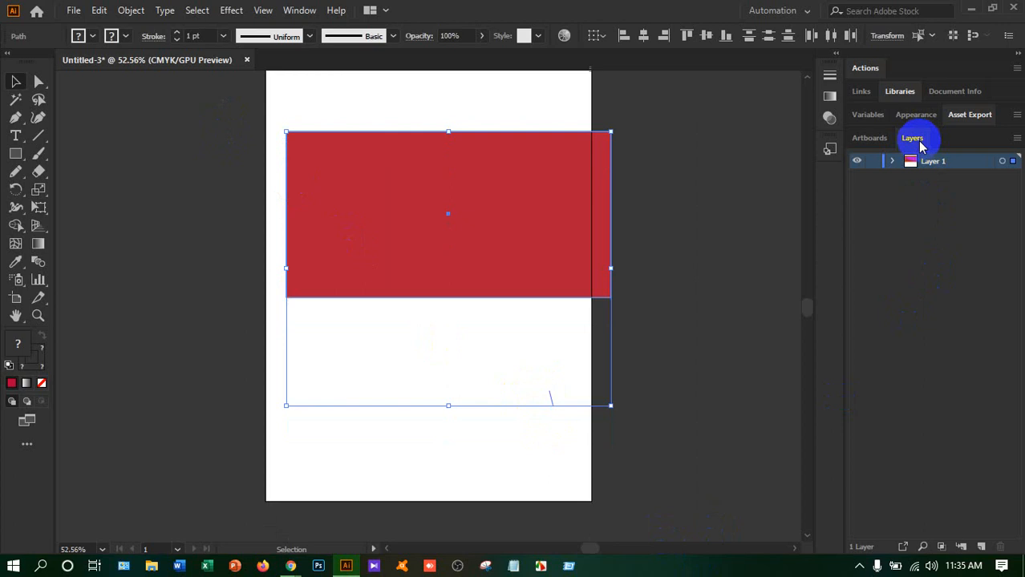
{"action": "left_click_drag", "start_coordinate": [919, 142], "coordinate": [706, 199]}
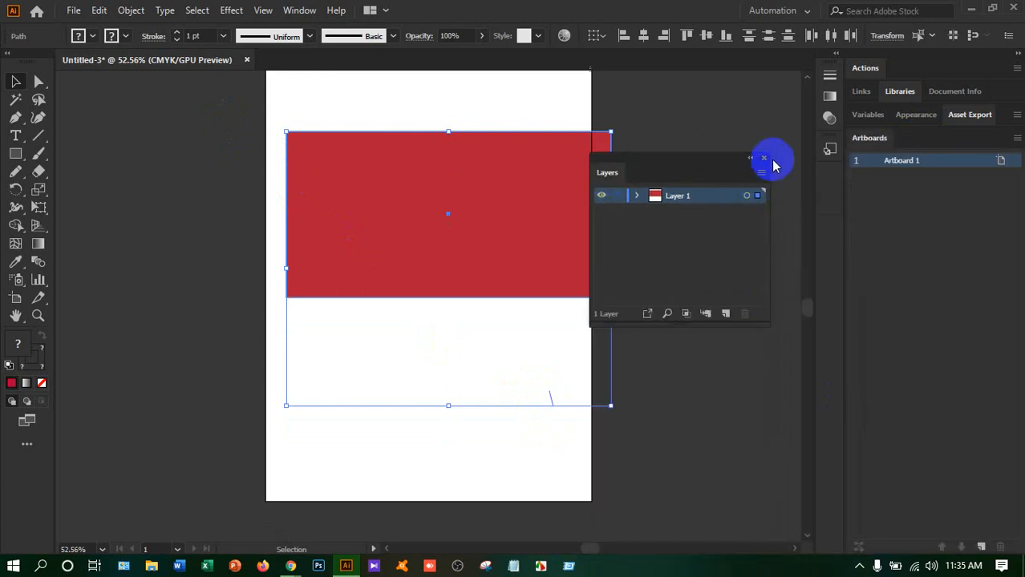
{"action": "left_click", "coordinate": [759, 158]}
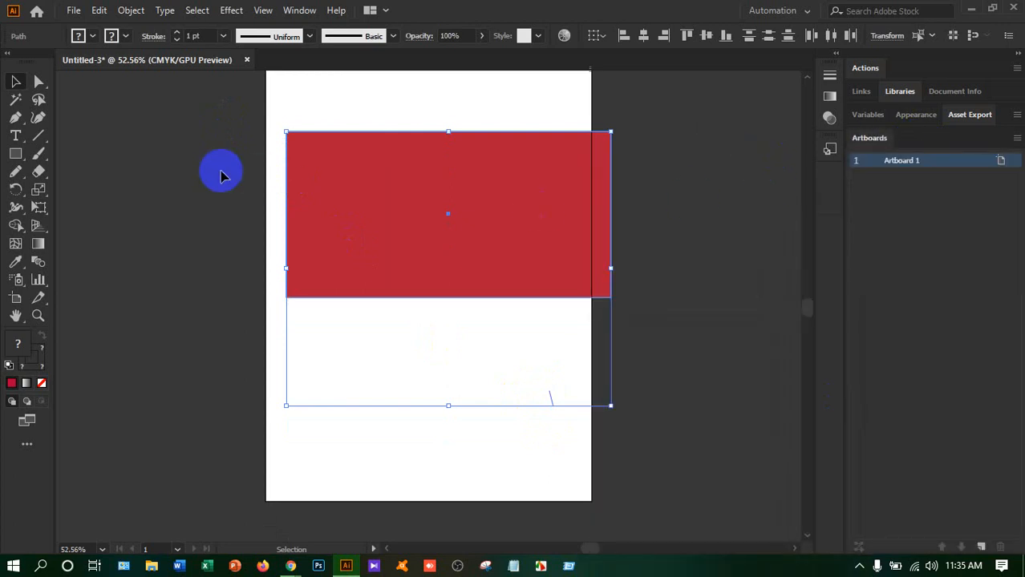
{"action": "key", "text": "Delete"}
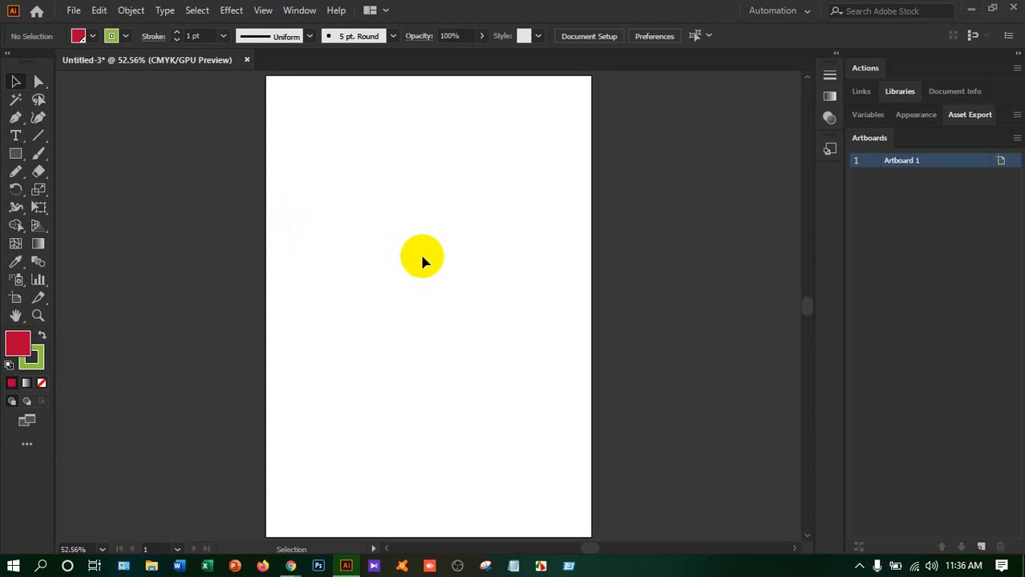
Set the default fill colour to a dark pink swatch with nothing selected
{"action": "left_click", "coordinate": [80, 36]}
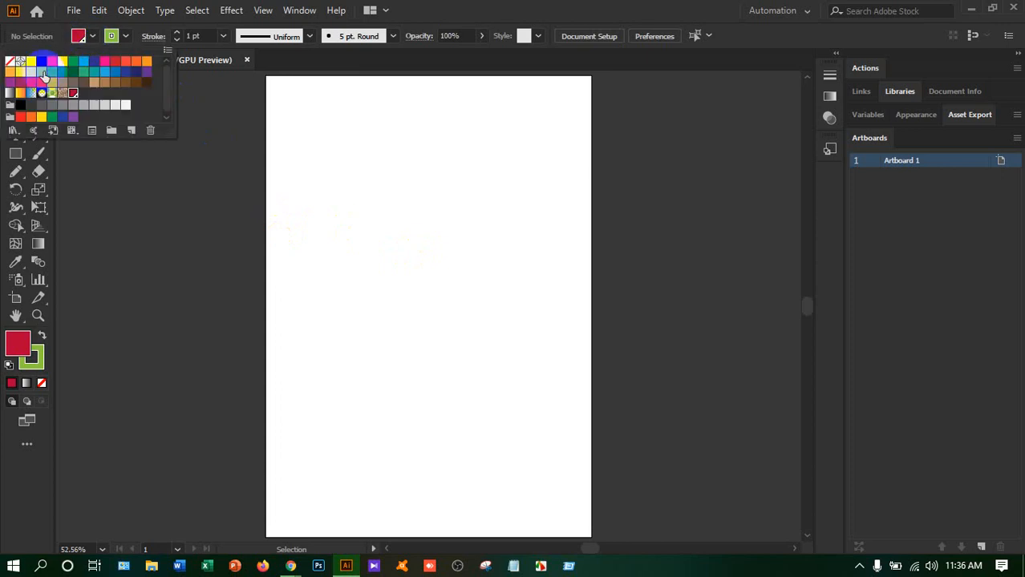
{"action": "left_click", "coordinate": [42, 73]}
{"action": "left_click", "coordinate": [31, 83]}
{"action": "left_click", "coordinate": [21, 83]}
{"action": "left_click", "coordinate": [203, 215]}
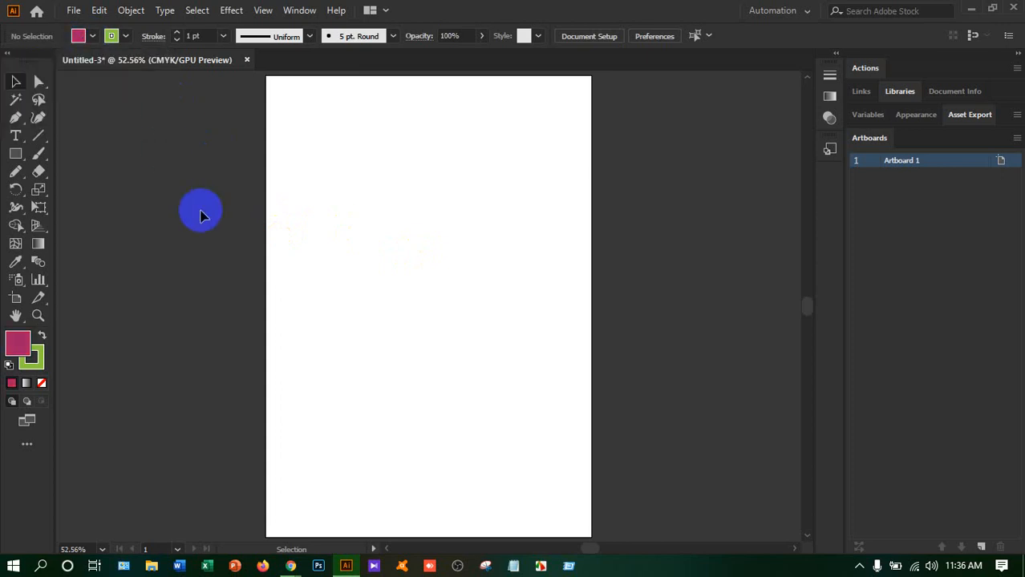